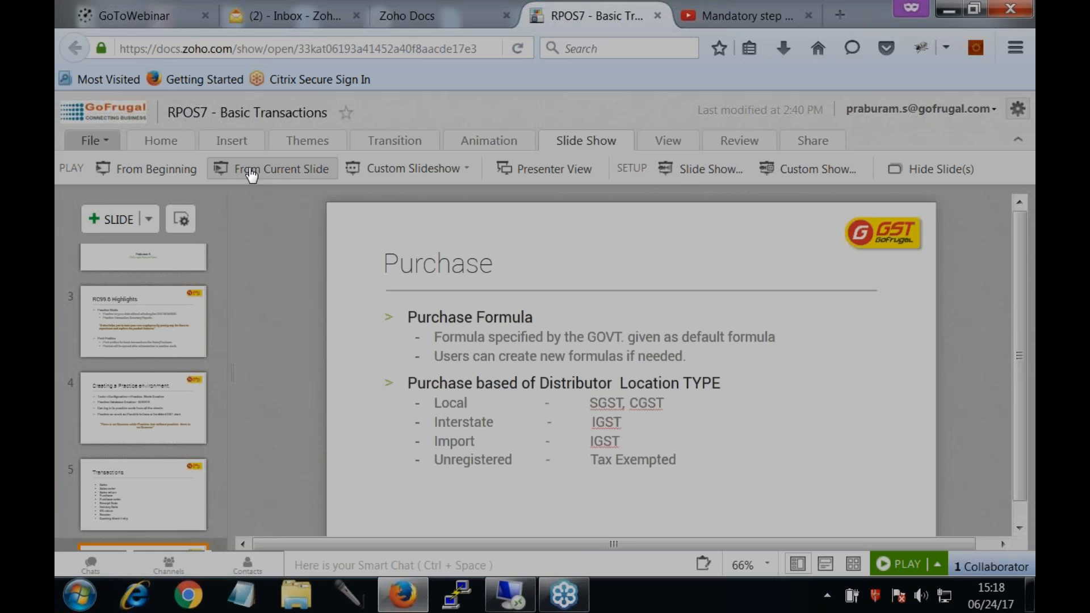
- Run the slideshow from the current Purchase slide, step forward to the Sales slide and back, and exit
left_click(251, 171)
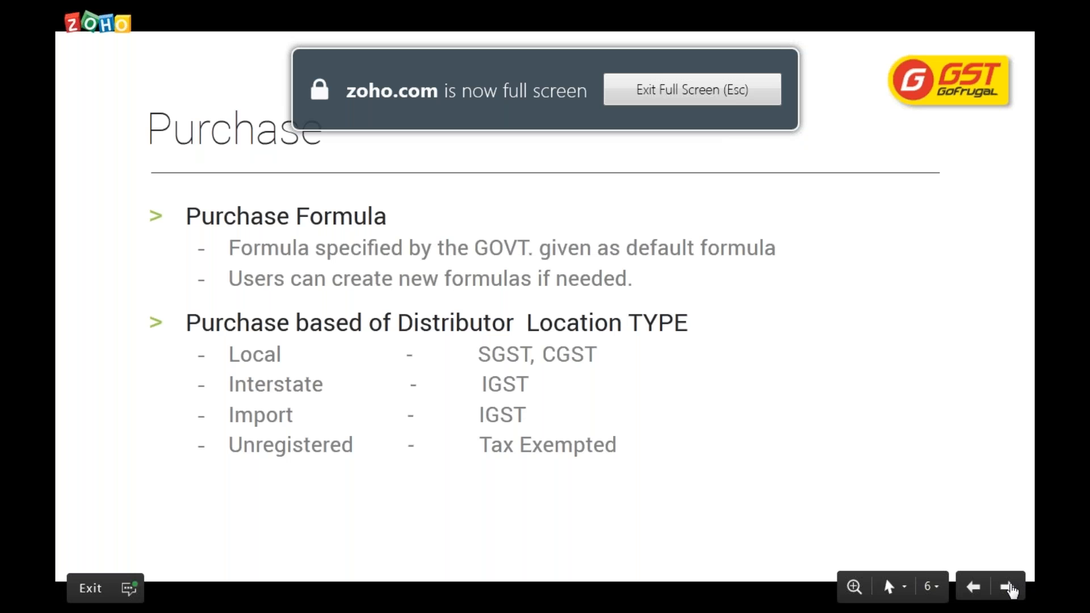
left_click(1008, 590)
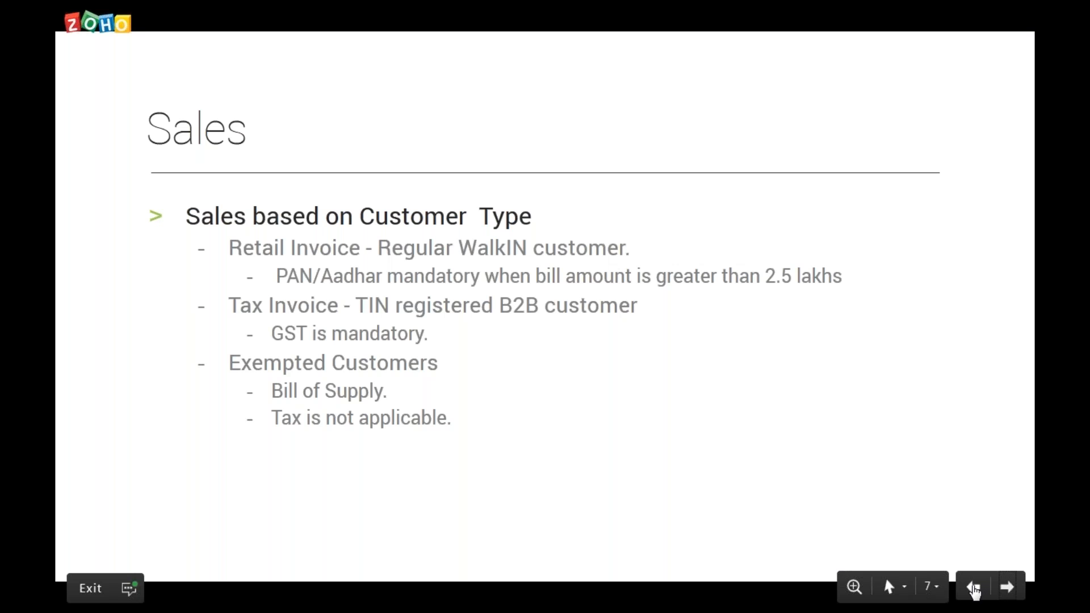
left_click(974, 589)
key("Escape")
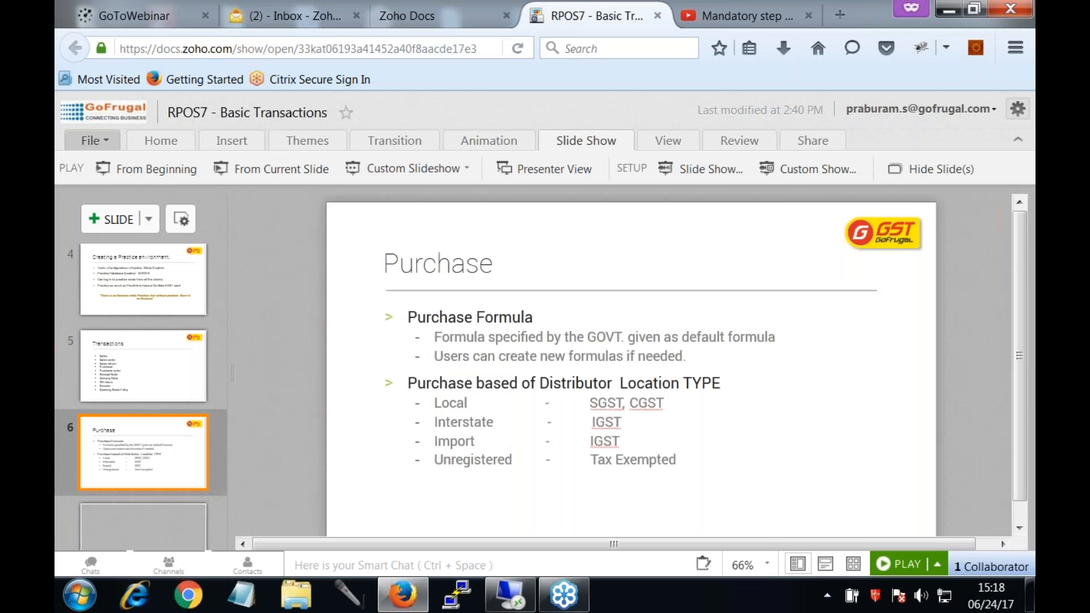
- Switch to GoFrugal RPOS7, open the Distributor Master and load distributor Raj and CO for editing
left_click(510, 594)
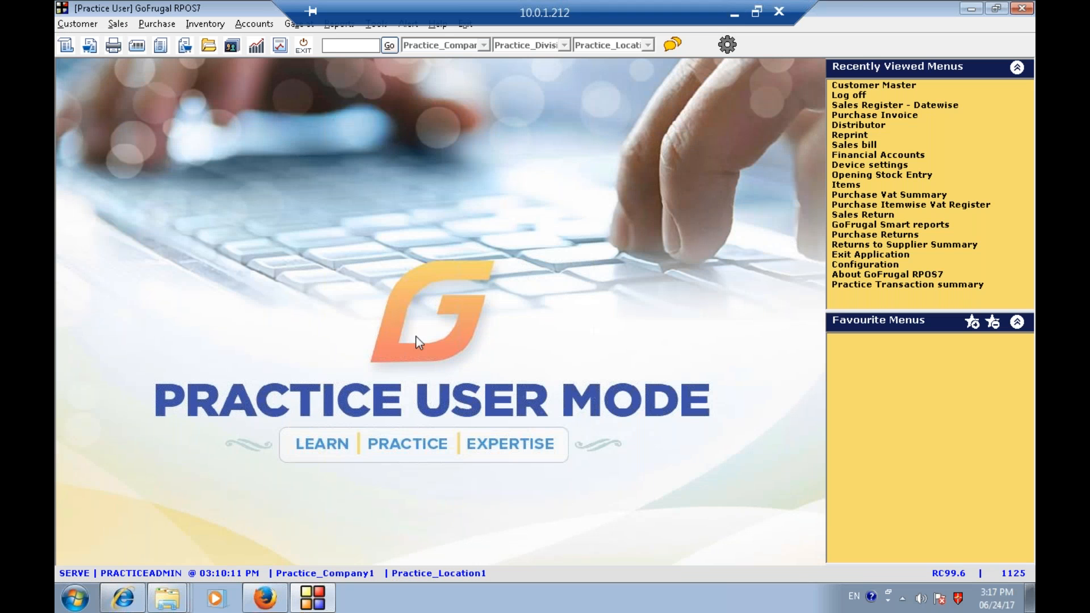
left_click(158, 24)
mouse_move(167, 49)
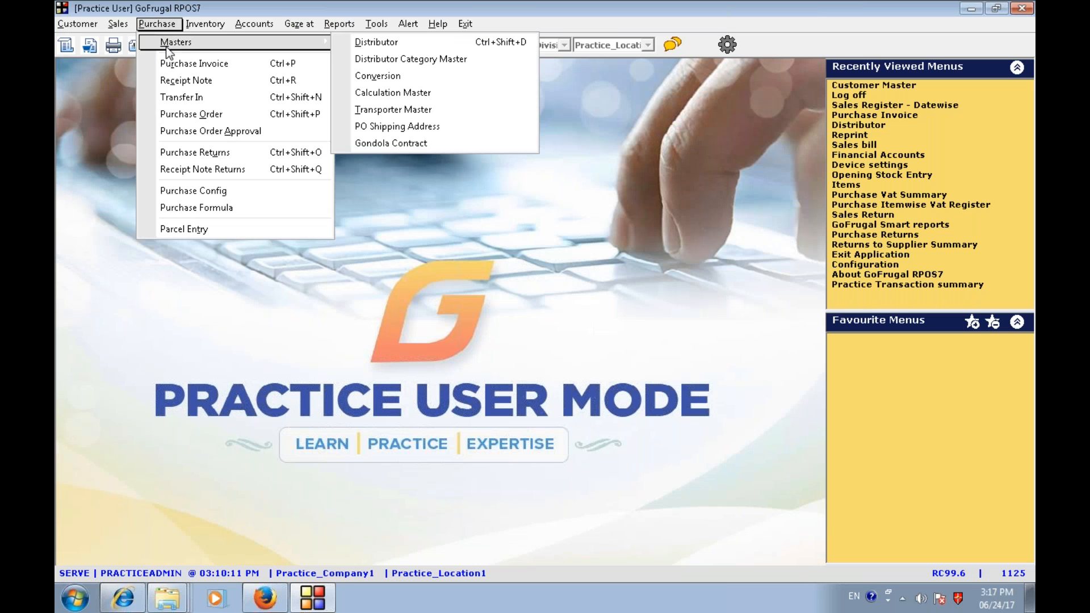
left_click(404, 59)
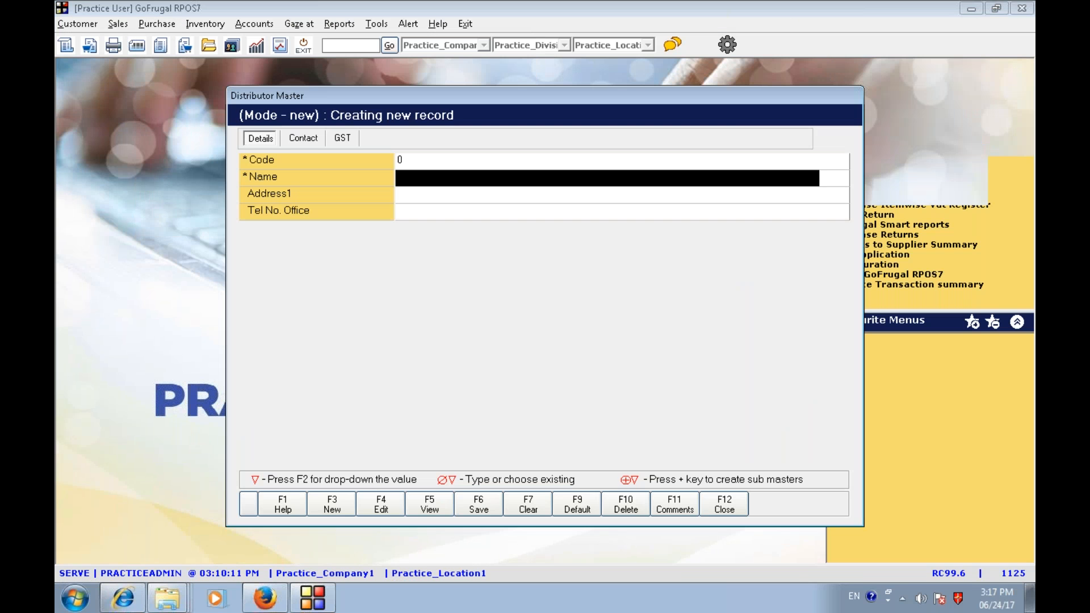
left_click(380, 511)
type("ra")
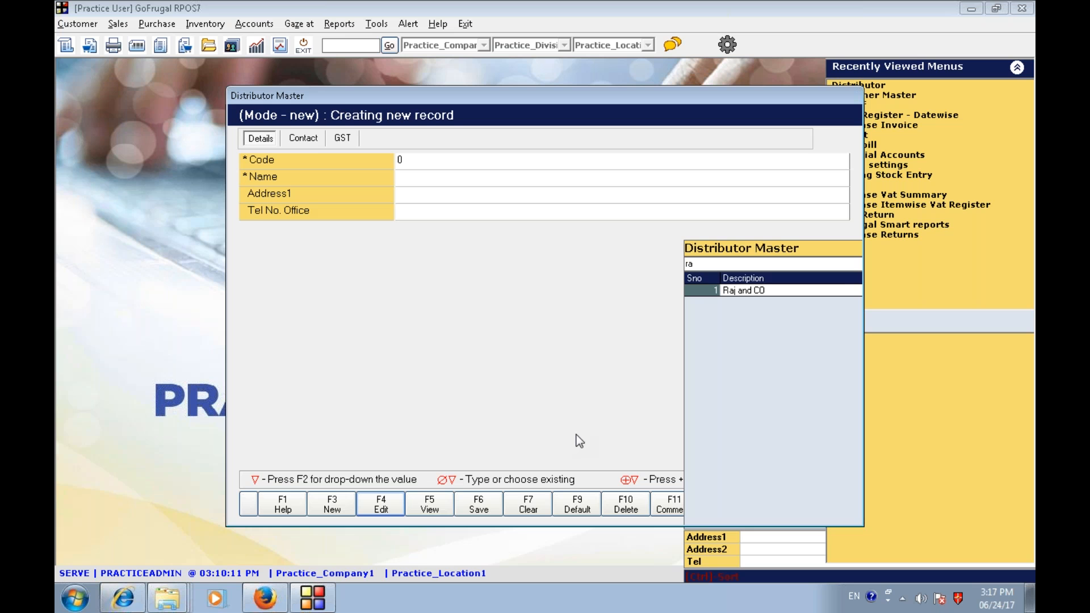
key("Return")
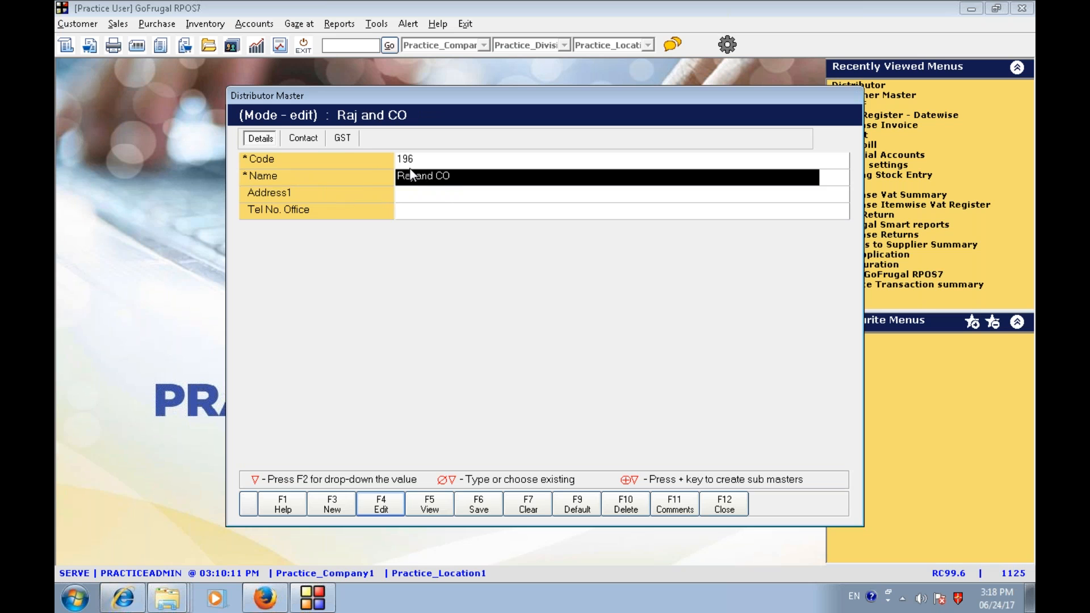
- Review Raj and CO's GST details and LOCAL location type, then close the Distributor Master
left_click(343, 138)
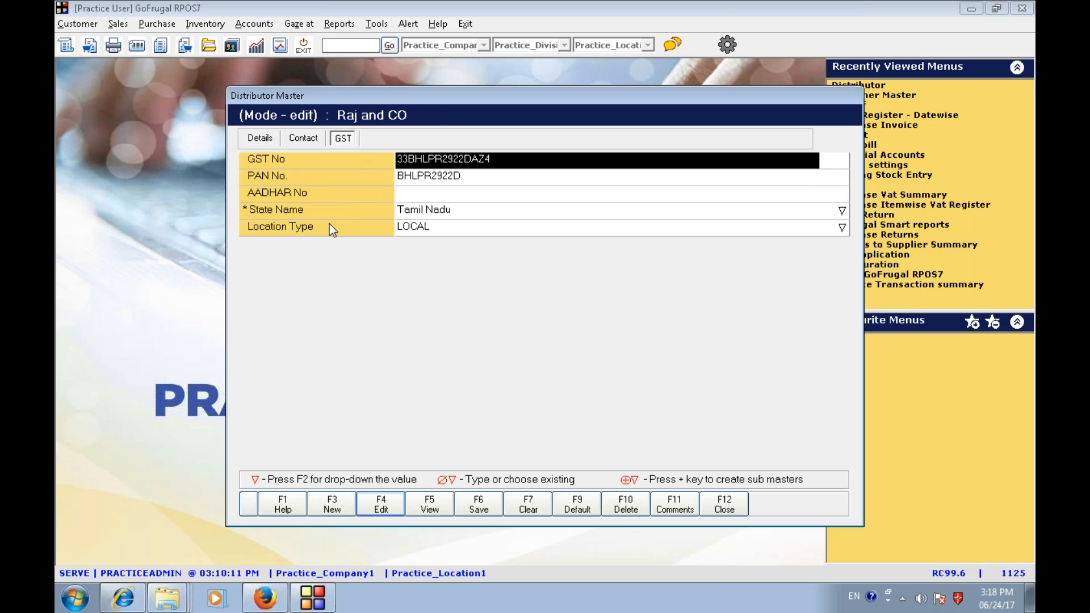
left_click(400, 233)
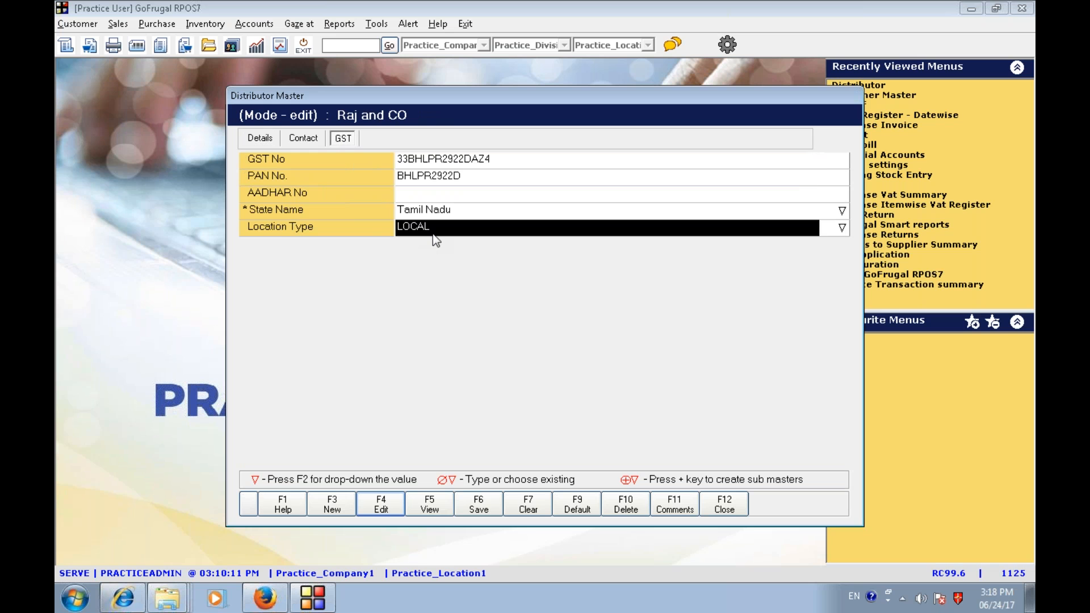
left_click(286, 142)
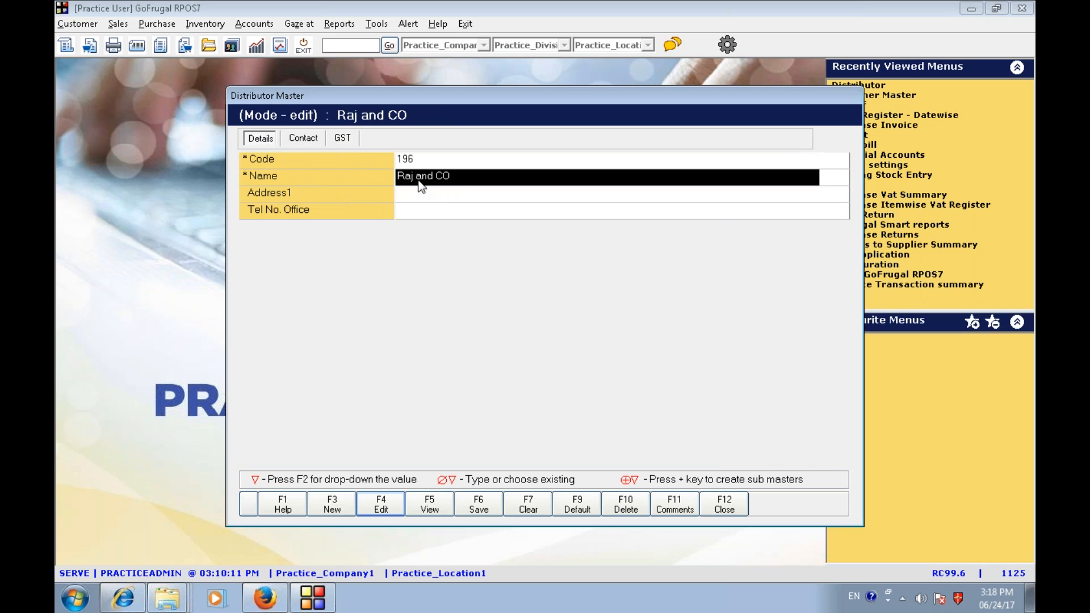
left_click(734, 509)
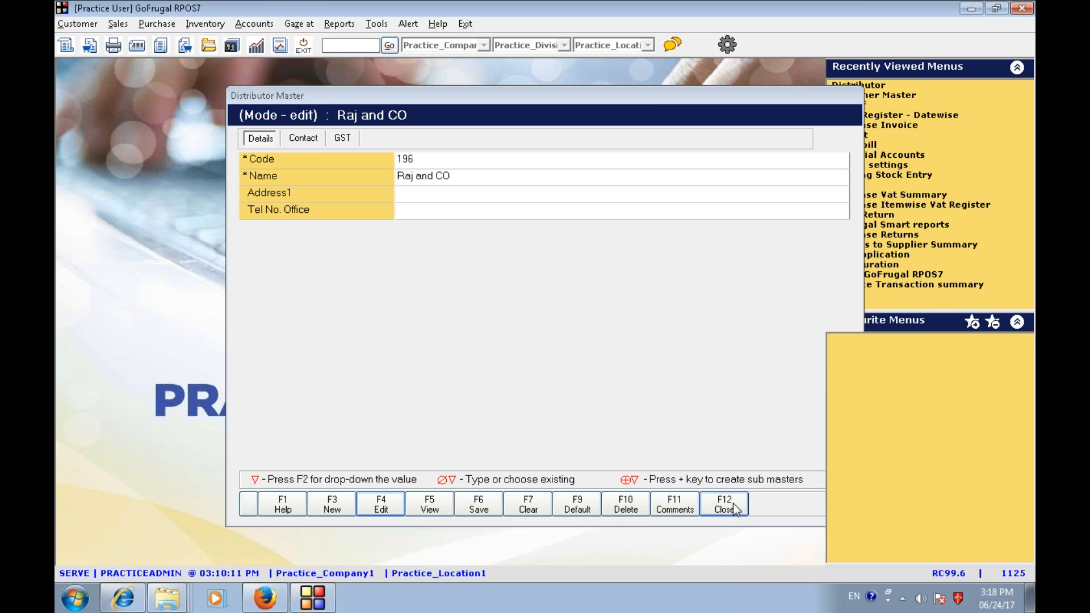
- Start a Direct purchase invoice and select Raj and CO as the distributor
left_click(161, 24)
left_click(184, 67)
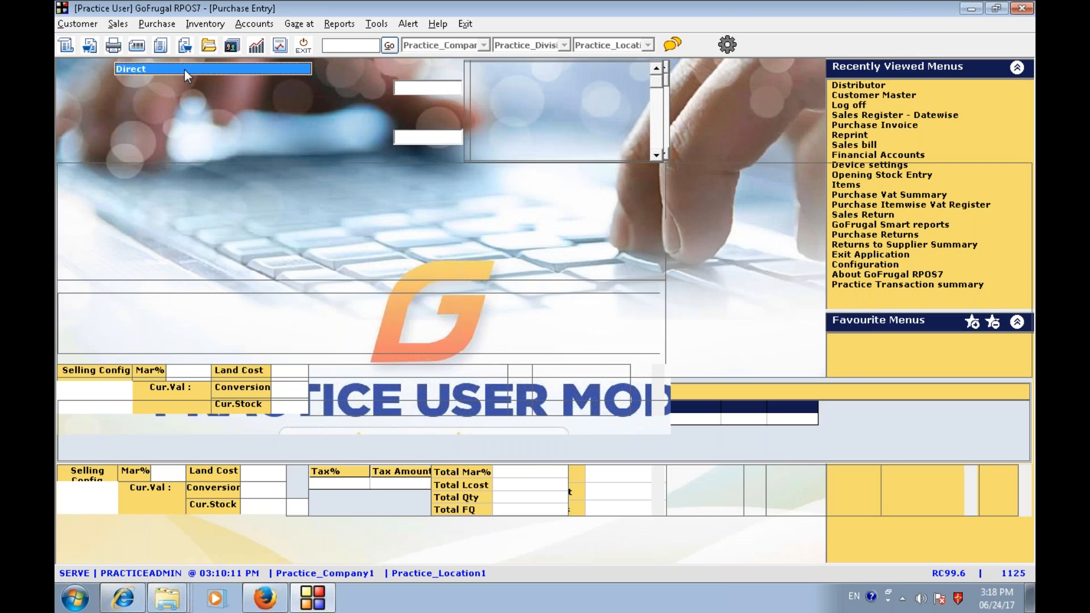
key("Return")
type("r")
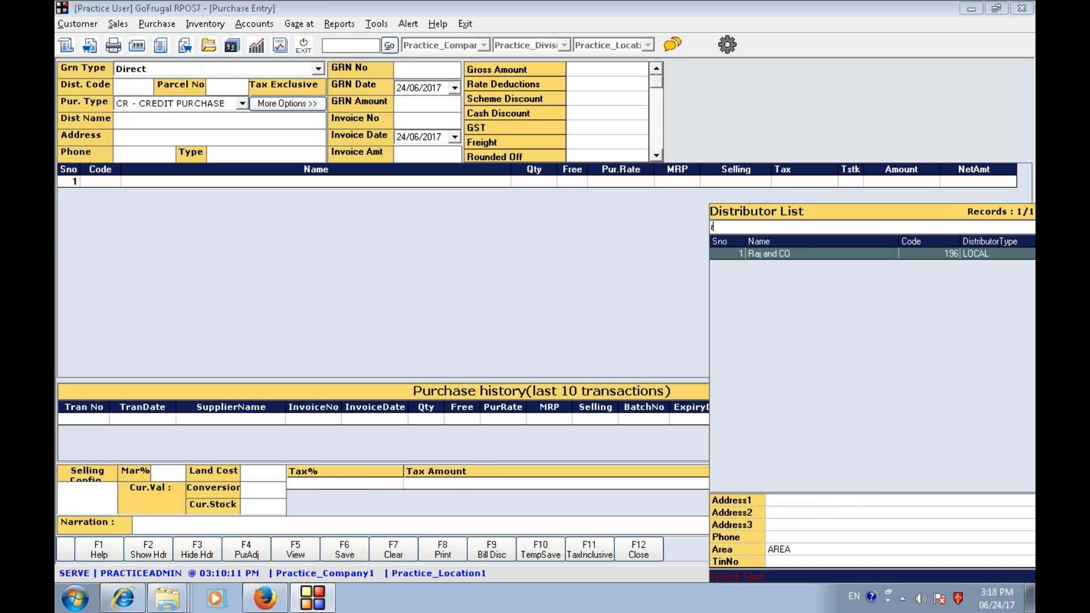
type("aj")
key("Return")
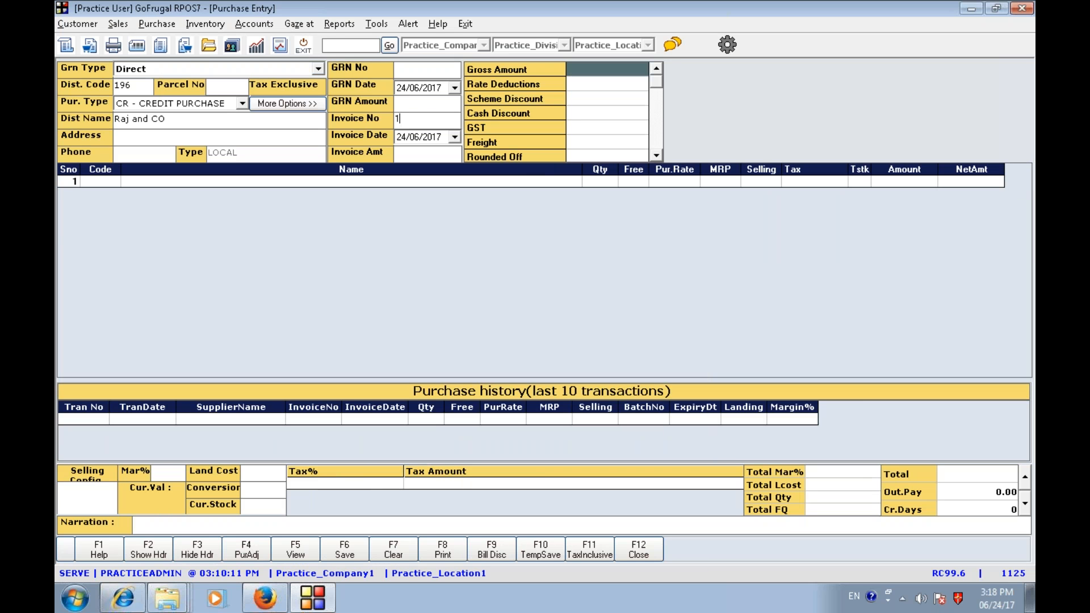
- Enter invoice number 1234 and an invoice amount of 100
type("1234")
key("Return")
key("Return")
type("100")
key("Return")
key("Return")
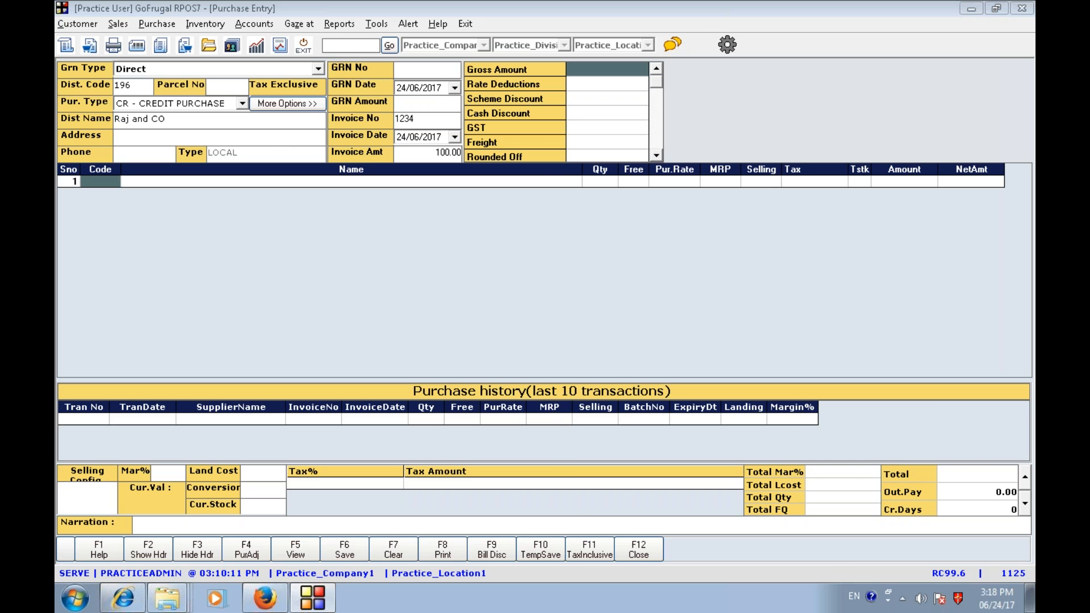
- Add COLEMAN TEAMMATE BEVERAGE COOLER 1/2GALLON as the first item with quantity 5 at purchase rate 20
key("ctrl")
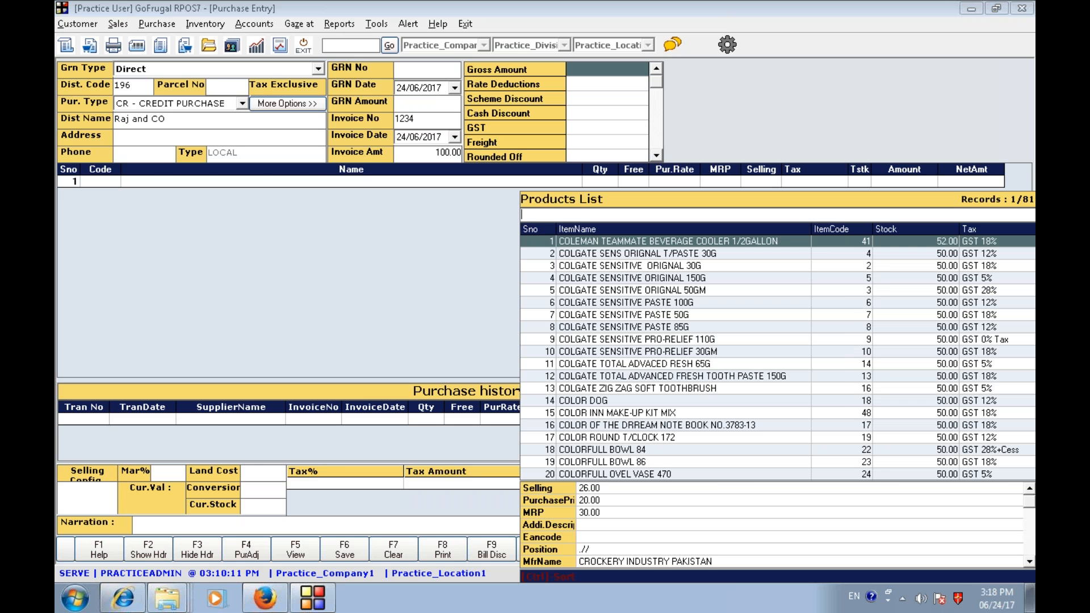
key("Return")
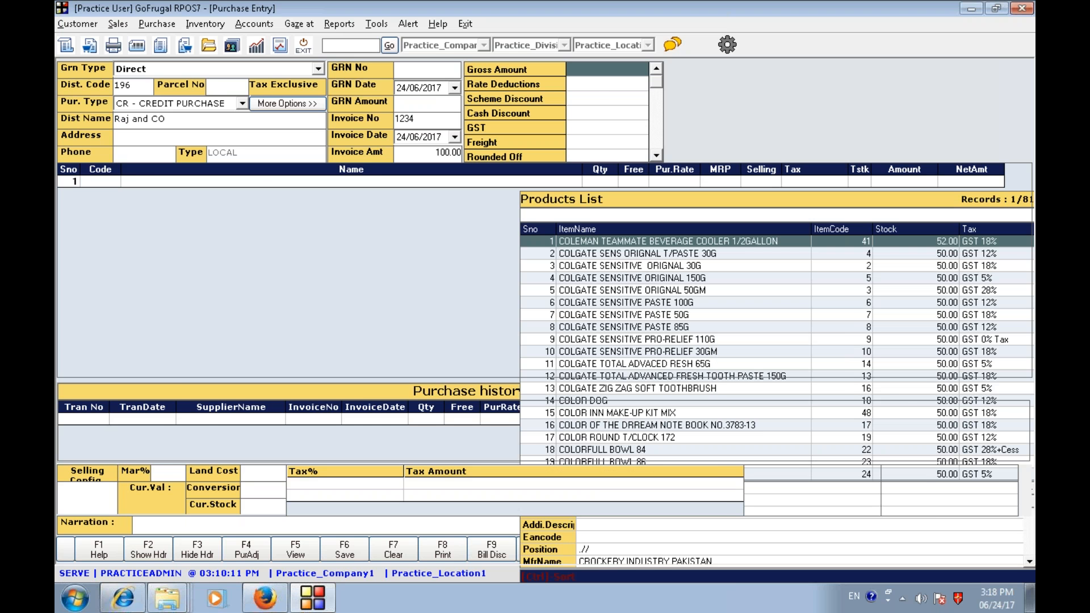
key("Return")
key("Return")
key("Return")
key("Return")
key("Return")
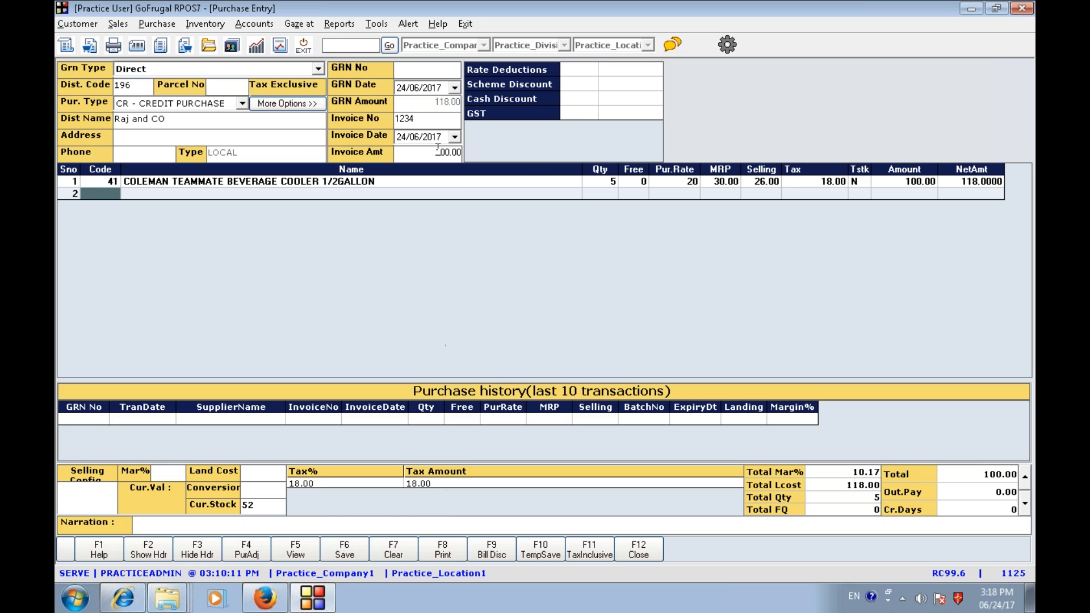
- Set the invoice amount to 118
left_click(438, 150)
type("118")
key("Return")
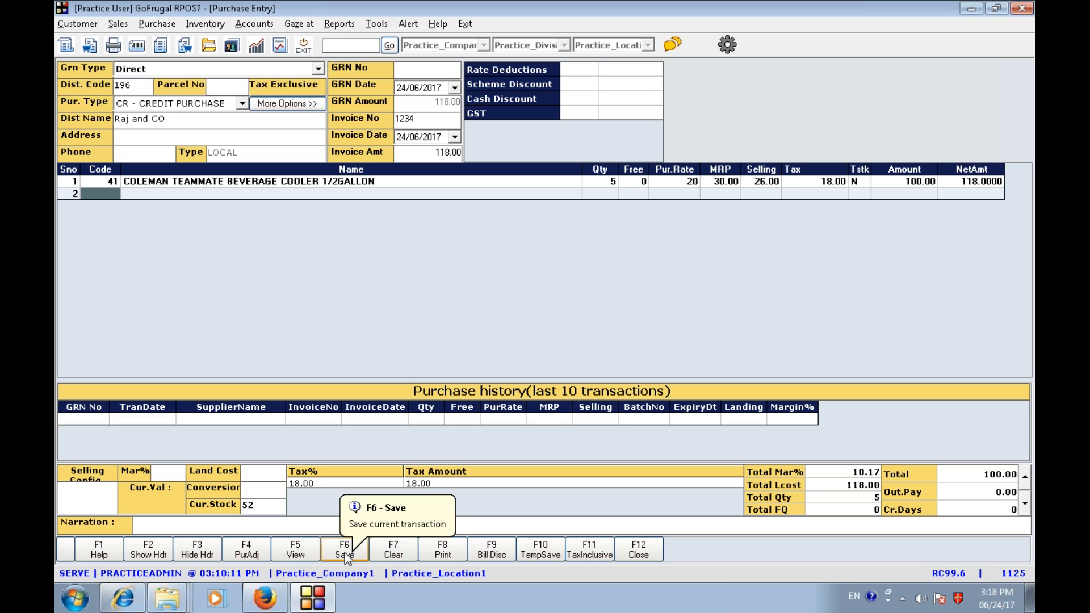
- Check the item line's tax, save the purchase invoice, acknowledge the GRN, and close the purchase entry screen
left_click(213, 182)
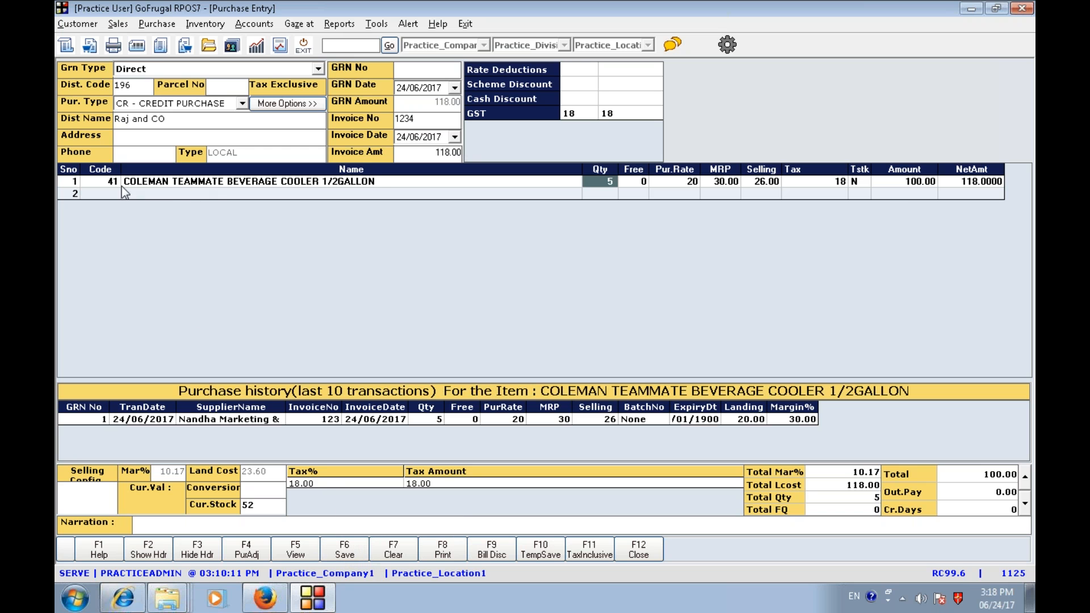
left_click(840, 181)
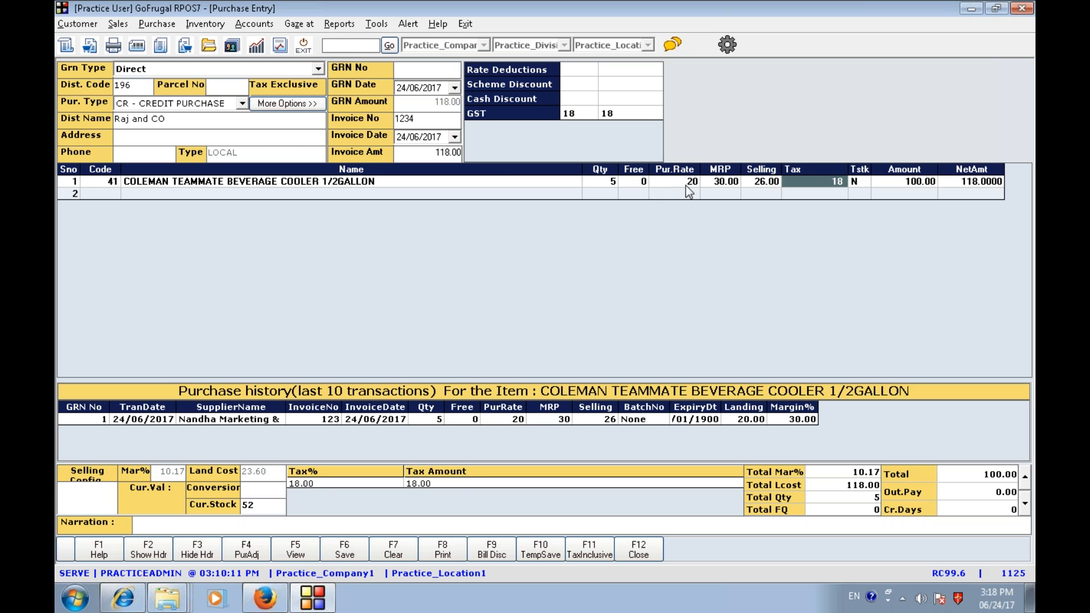
left_click(345, 549)
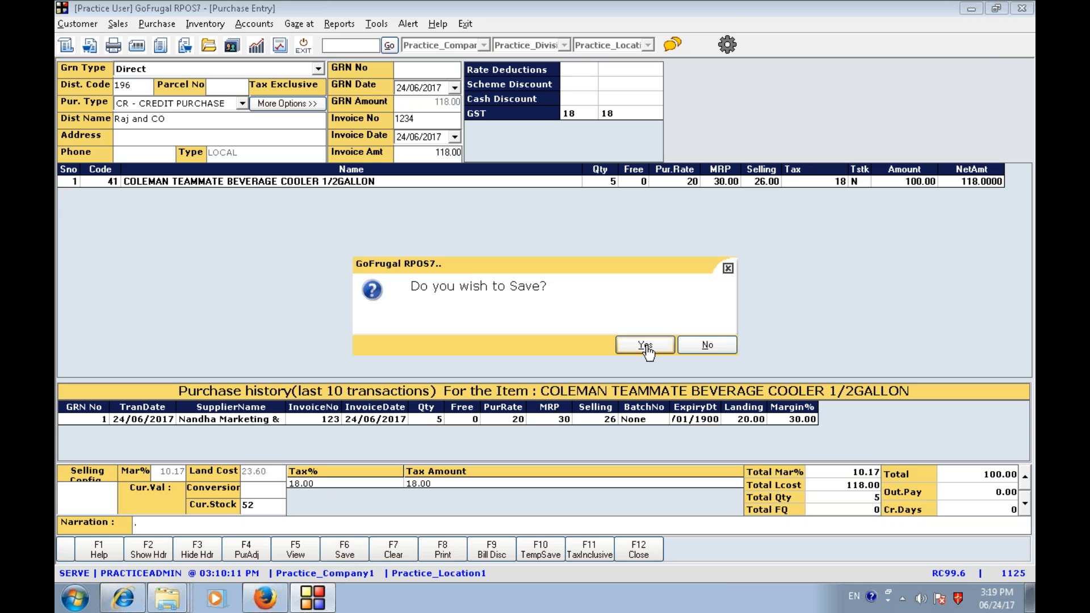
left_click(647, 346)
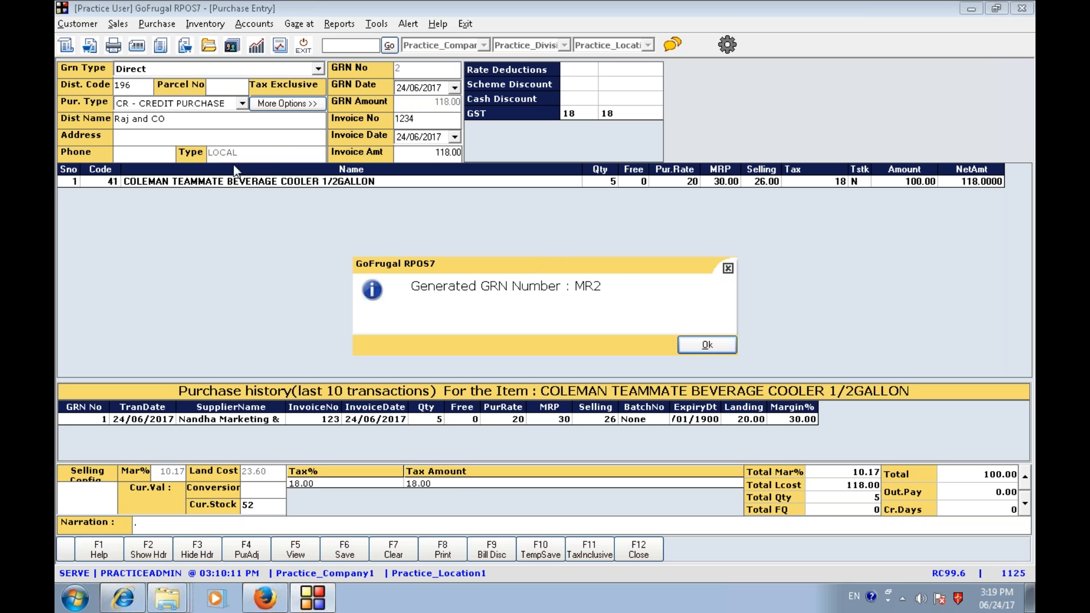
left_click(710, 344)
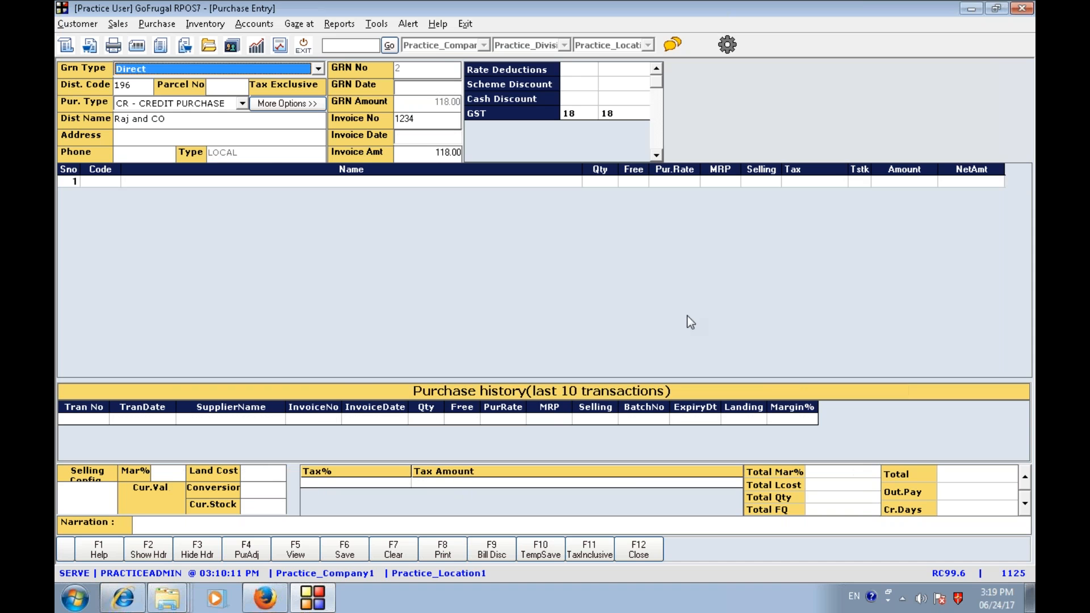
left_click(633, 554)
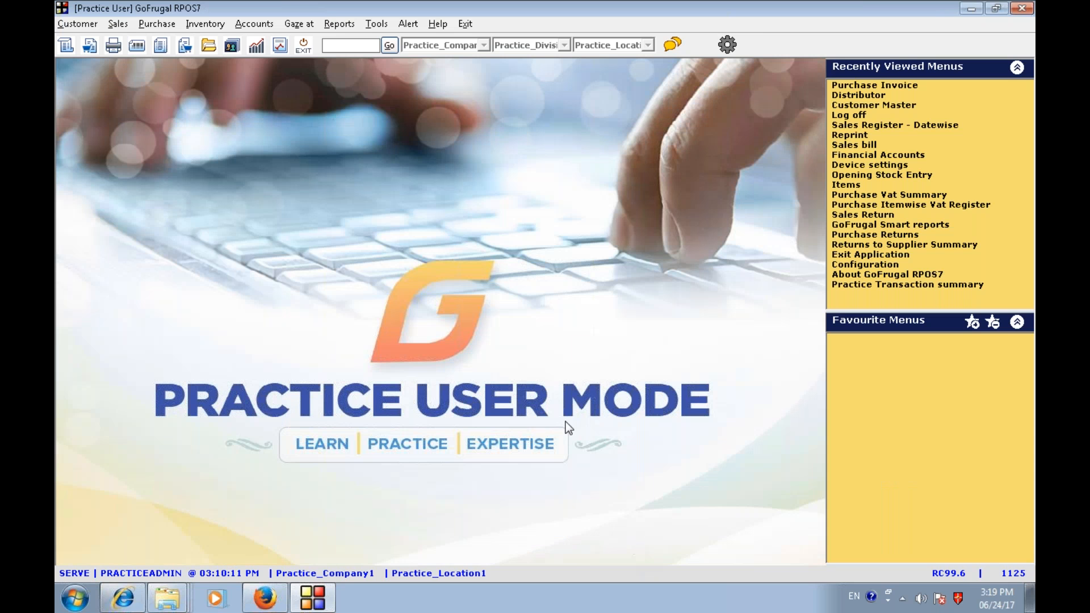
- Open the Distributor Master and load Nandha Marketing & Co for editing
left_click(157, 24)
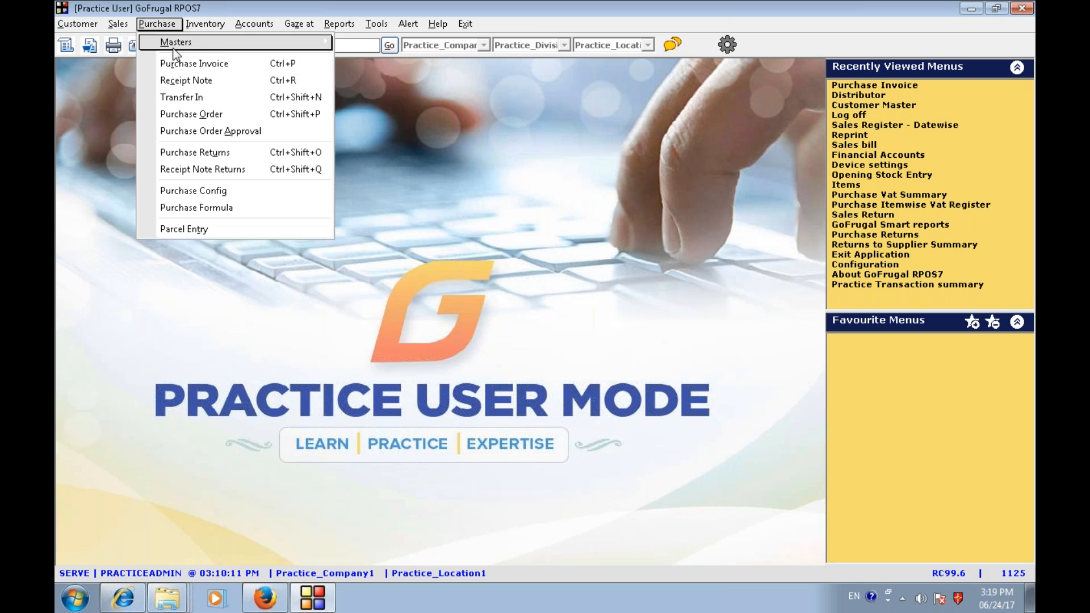
mouse_move(179, 51)
left_click(366, 43)
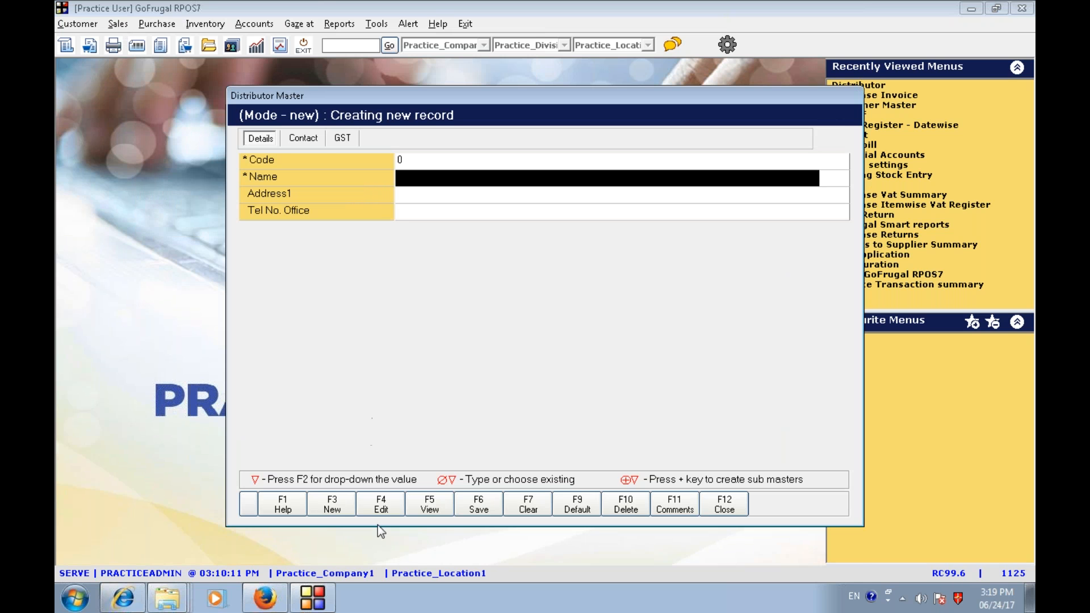
left_click(396, 495)
type("nan")
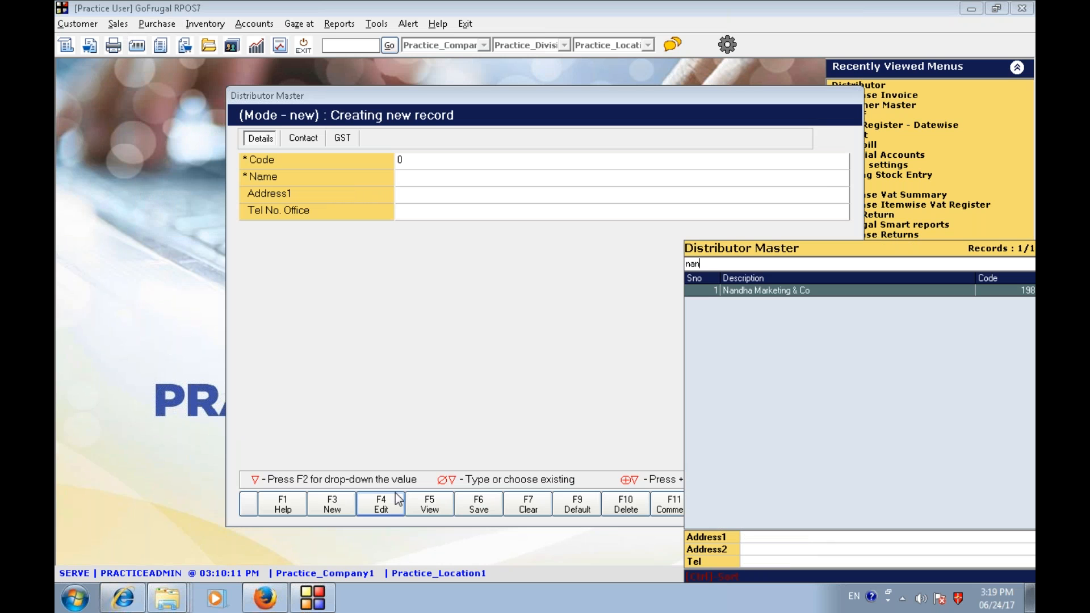
key("Return")
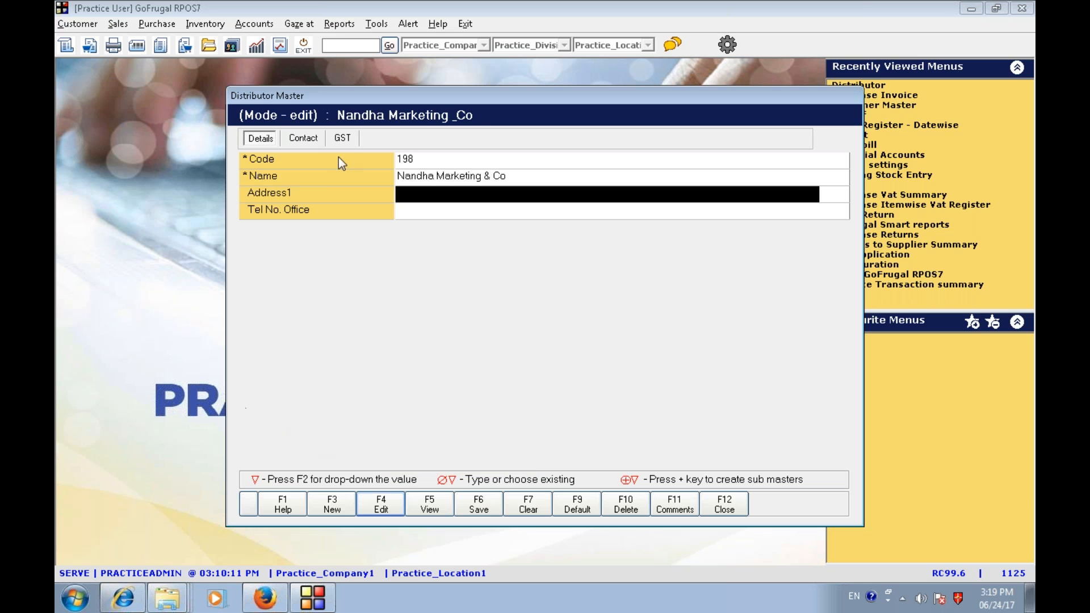
- Review Nandha Marketing & Co's GST location type, then clear the form
left_click(344, 139)
left_click(441, 230)
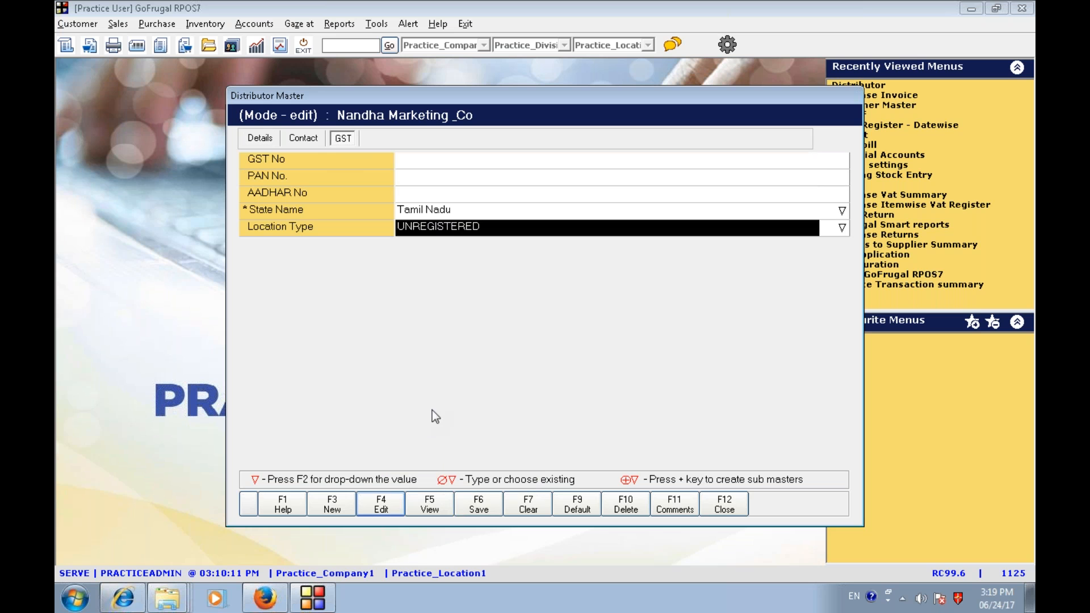
left_click(543, 502)
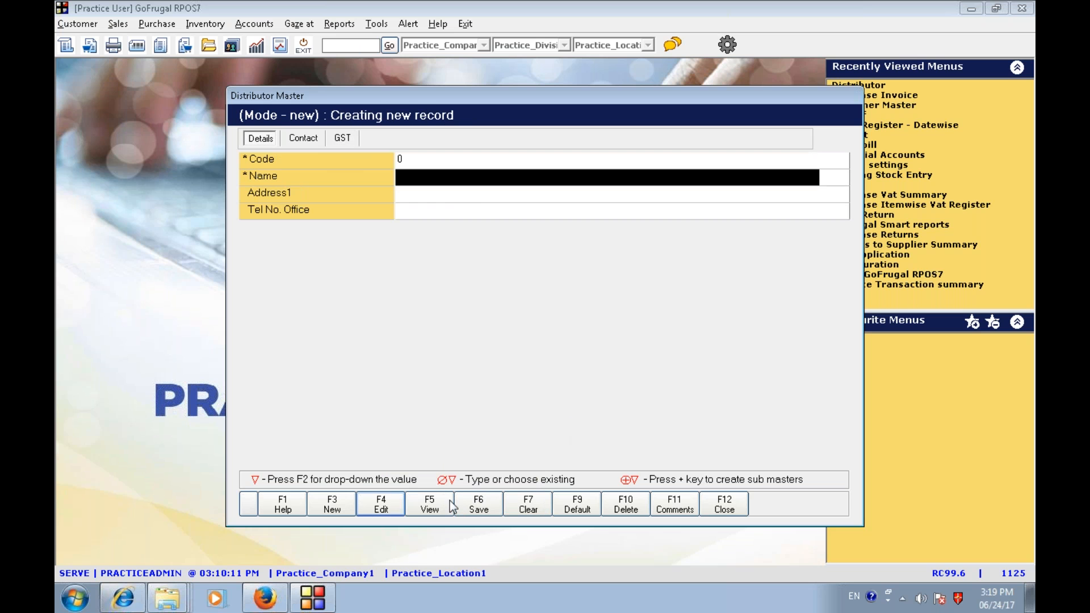
- Load Siva Distributors in the Distributor Master and review its GST state and location type
left_click(393, 506)
type("s")
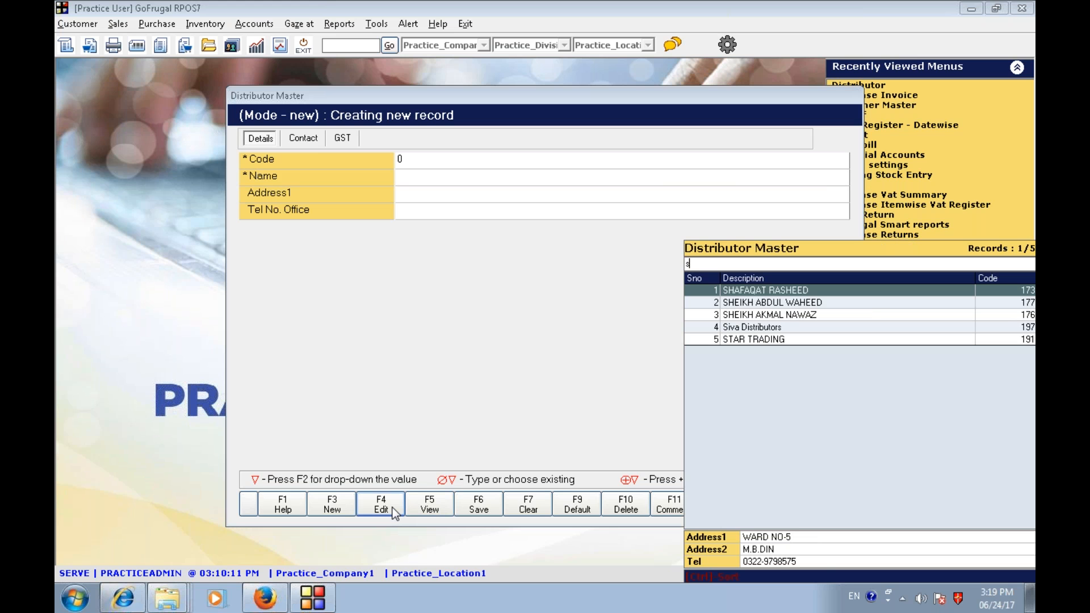
type("iva")
key("Return")
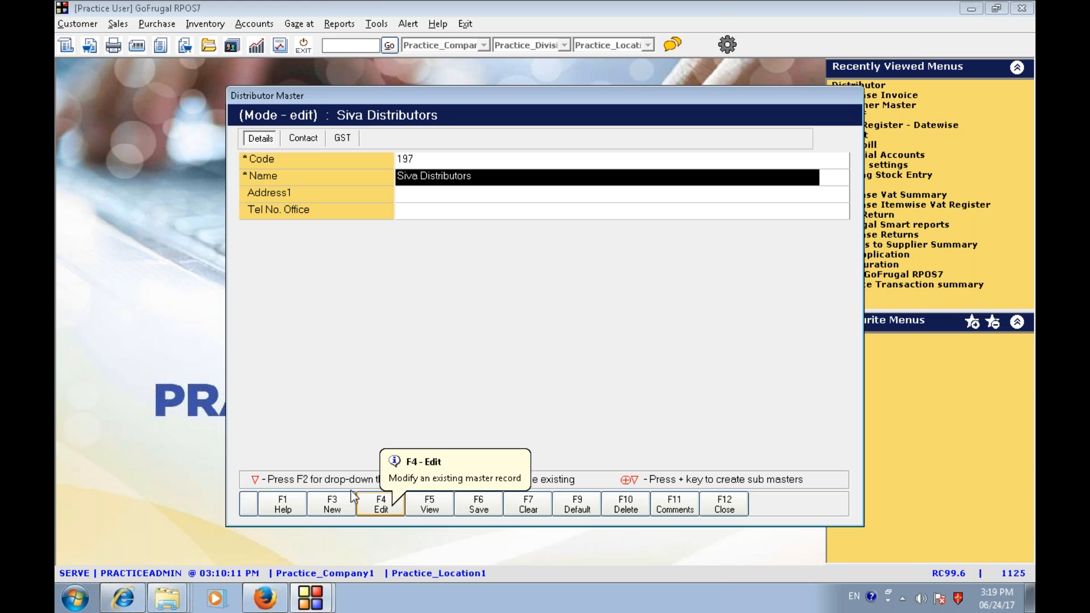
left_click(344, 139)
left_click(430, 224)
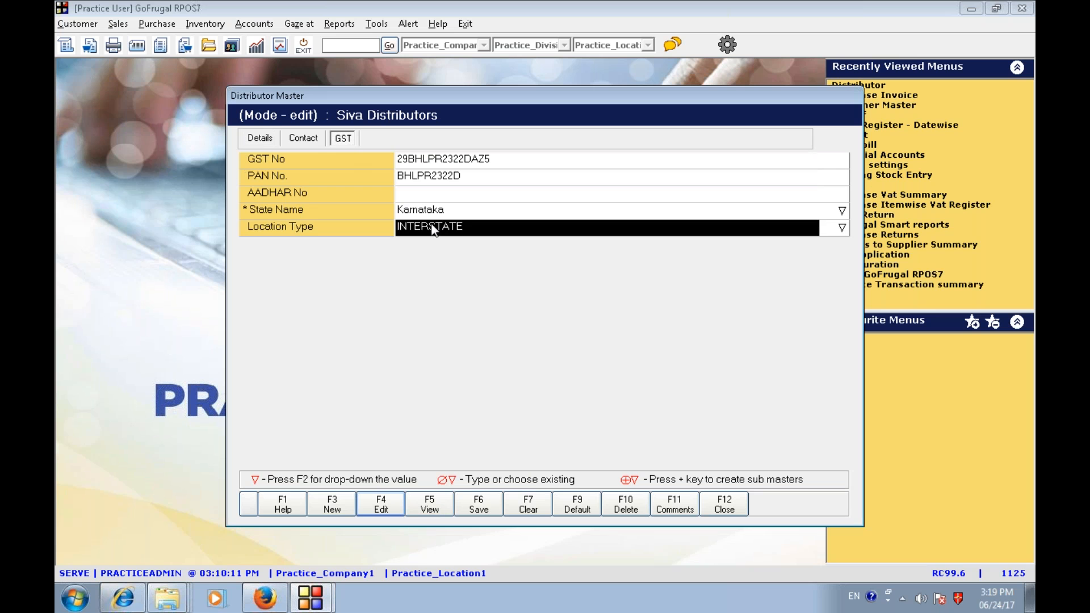
- Close the Distributor Master and start a new purchase invoice for Siva Distributors
left_click(432, 212)
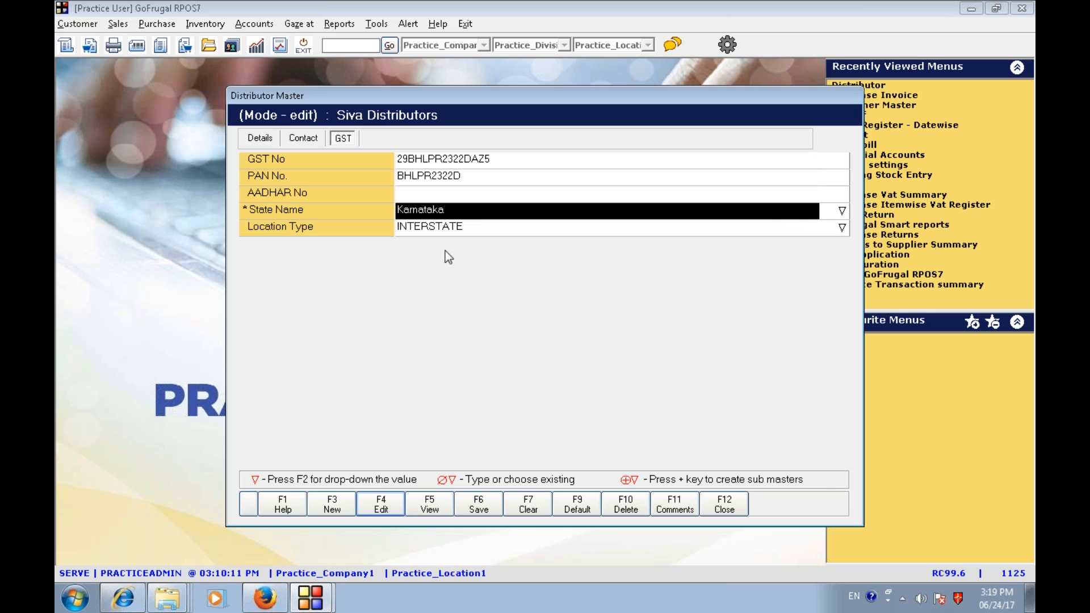
left_click(724, 504)
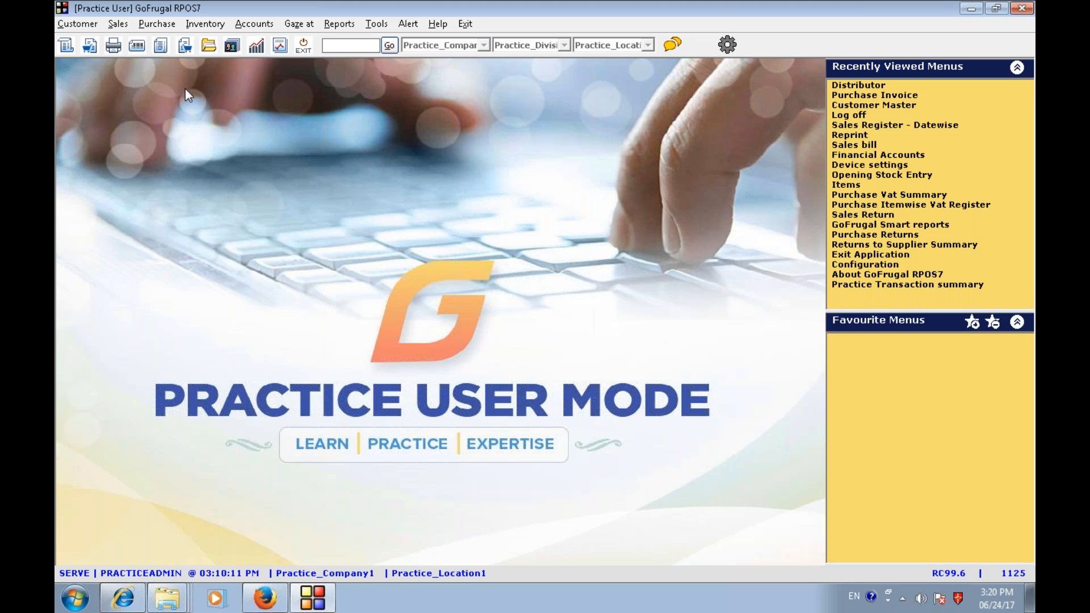
left_click(881, 95)
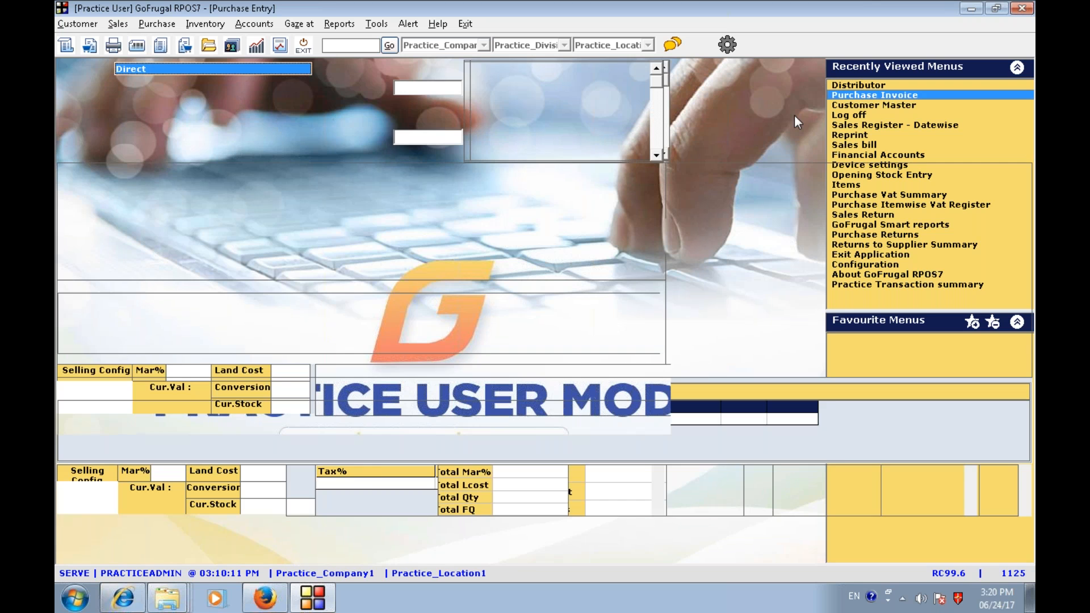
type("siva")
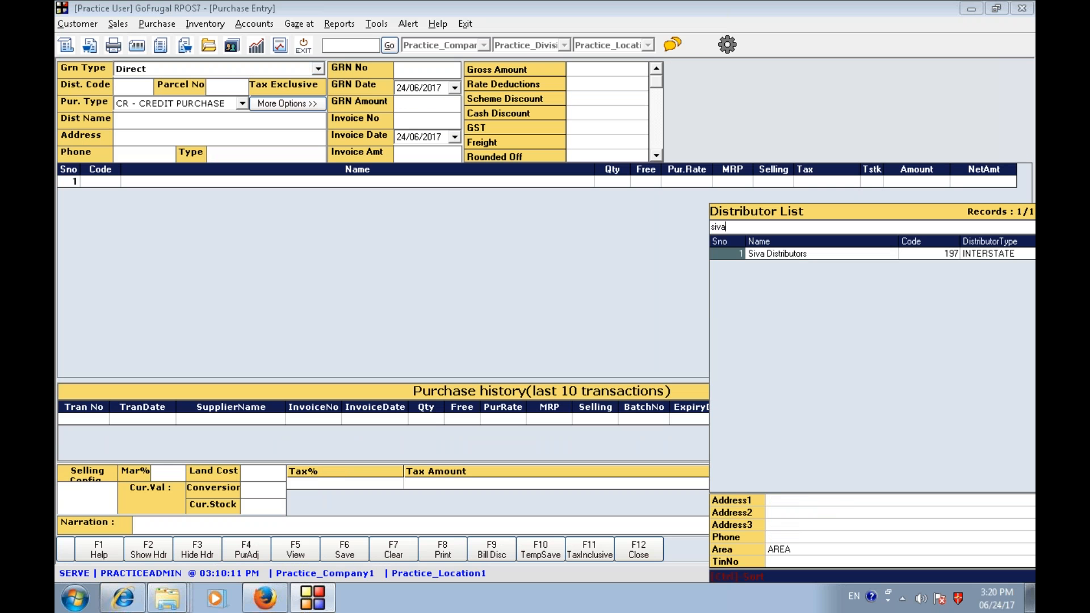
key("Return")
- Enter invoice number 12314 and invoice amount 118, and add item 41 Coleman Teammate Beverage Cooler at quantity 5, rate 20
type("12314")
key("Return")
key("Return")
type("118")
key("Return")
key("Return")
key("Return")
key("Return")
key("Return")
key("Return")
key("Return")
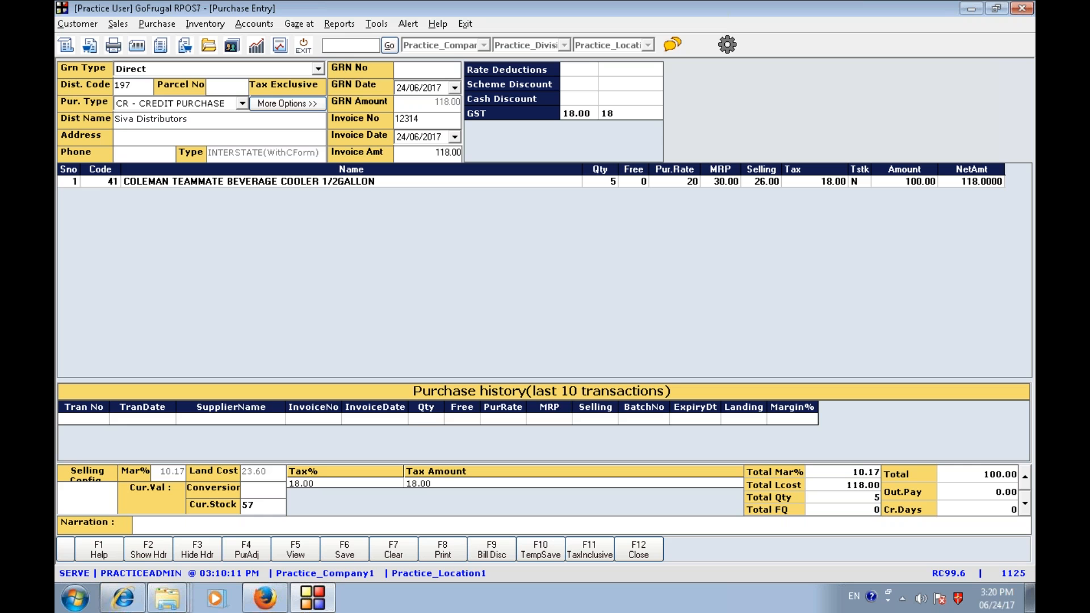
- Save the purchase invoice, acknowledge the GRN, and close the purchase entry screen
key("F6")
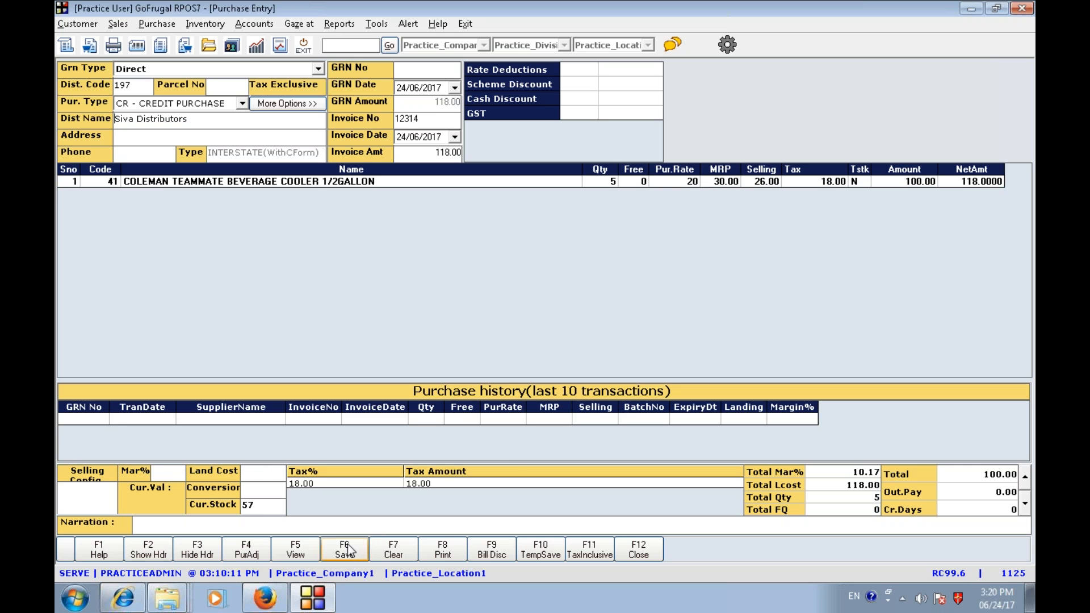
left_click(659, 344)
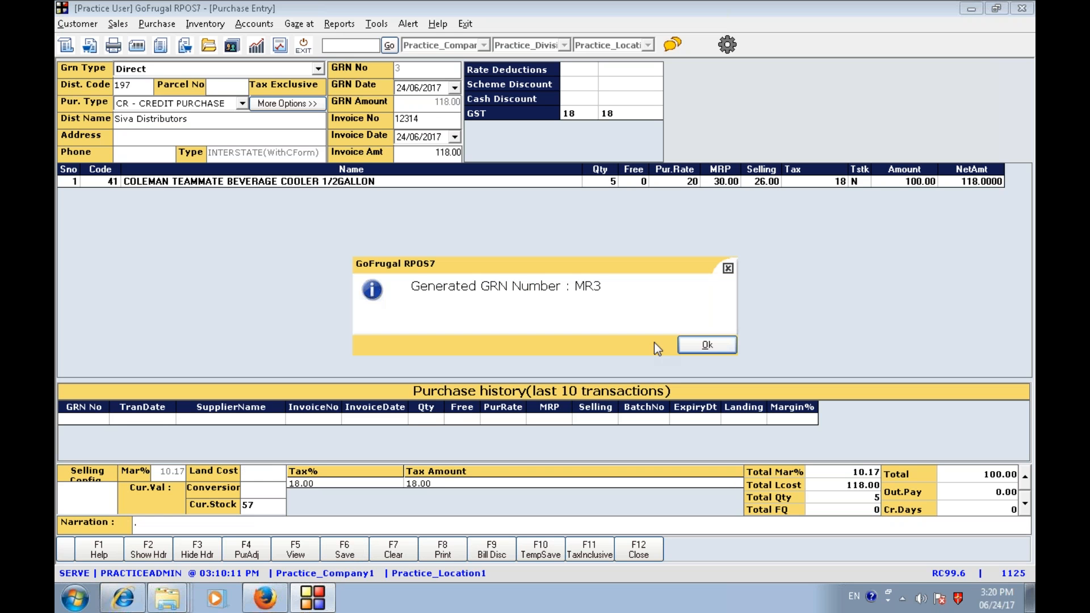
left_click(695, 345)
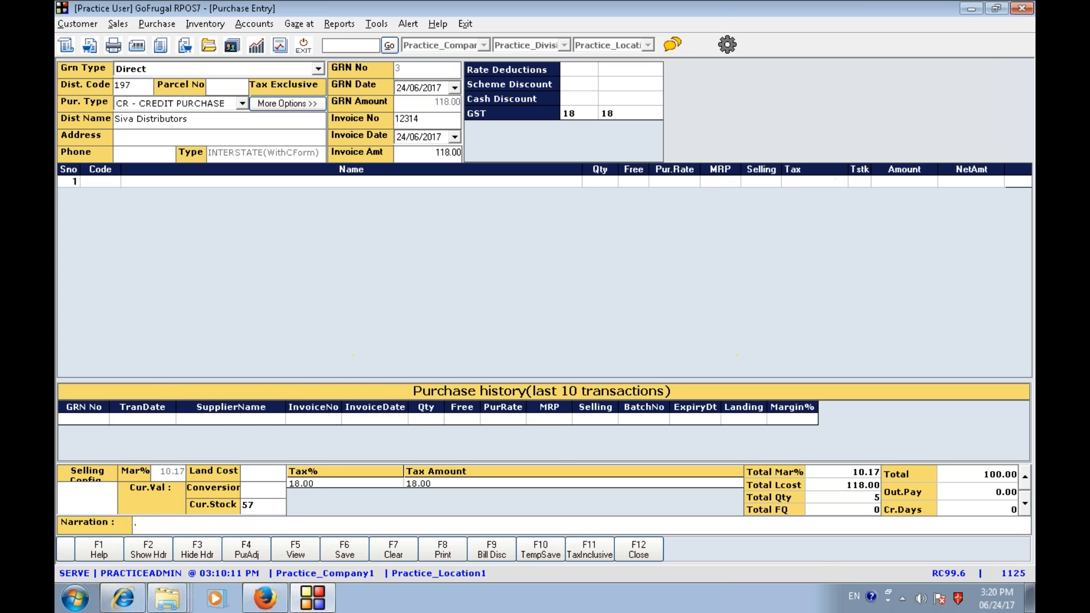
left_click(628, 553)
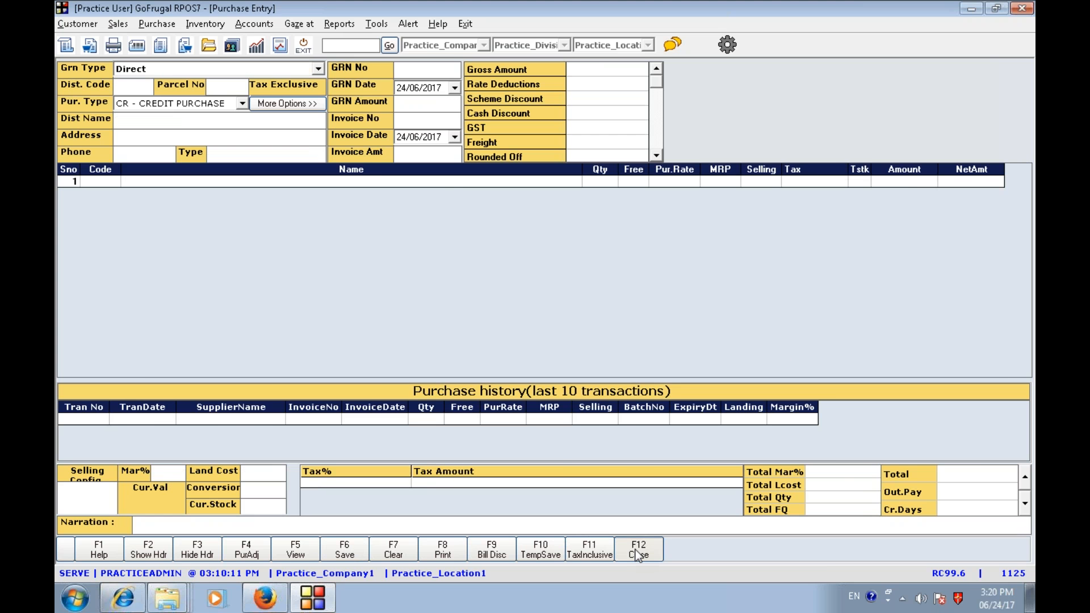
- Open the Practice Transaction summary report, run it for the default date, and close it
left_click(338, 47)
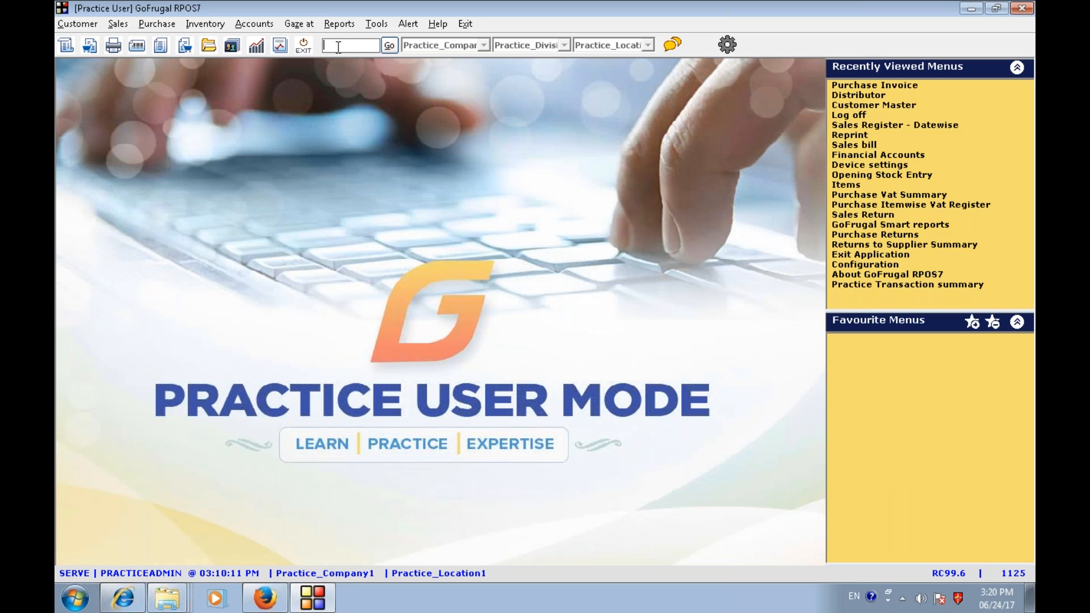
key("Return")
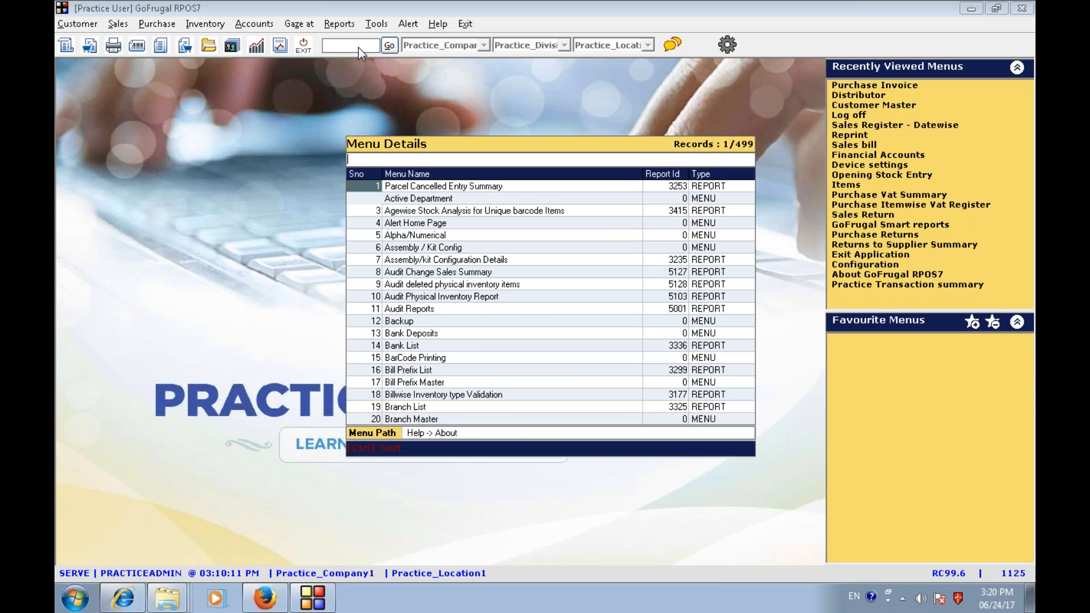
type("pract")
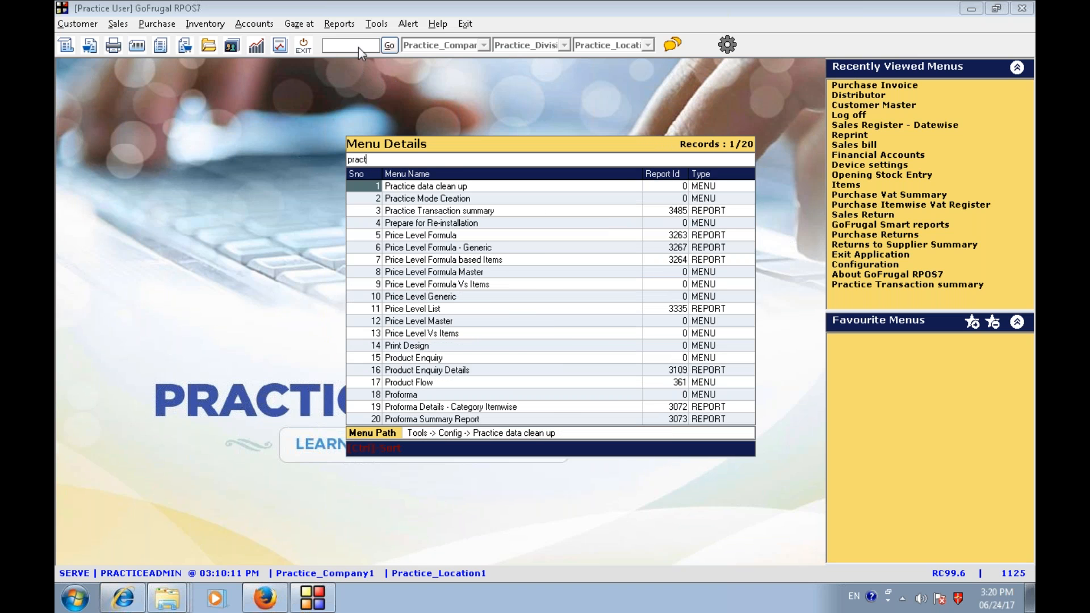
type("ice")
key("Down")
key("Down")
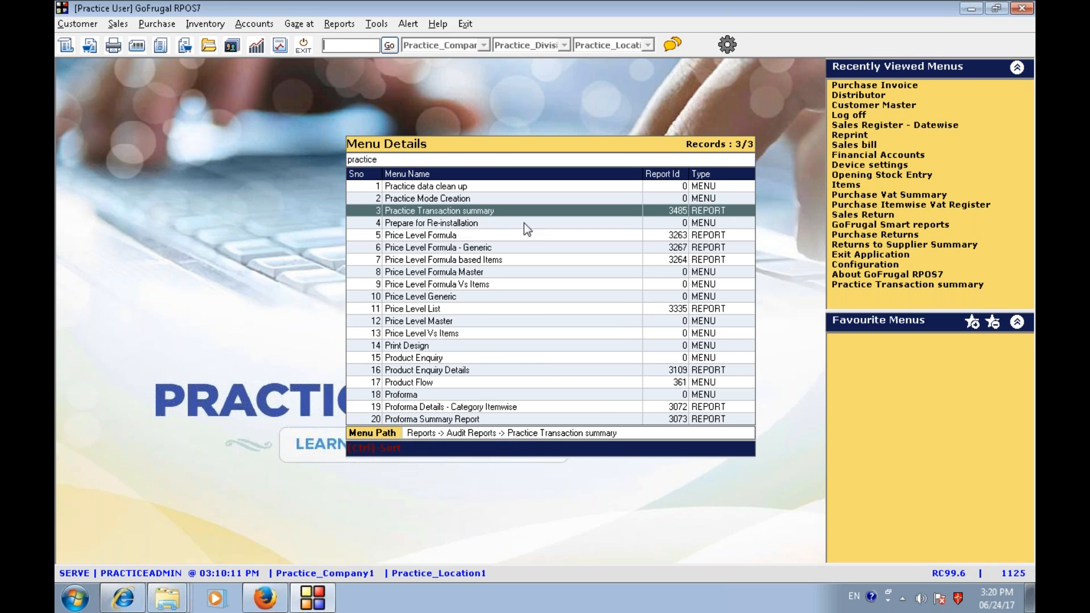
key("Return")
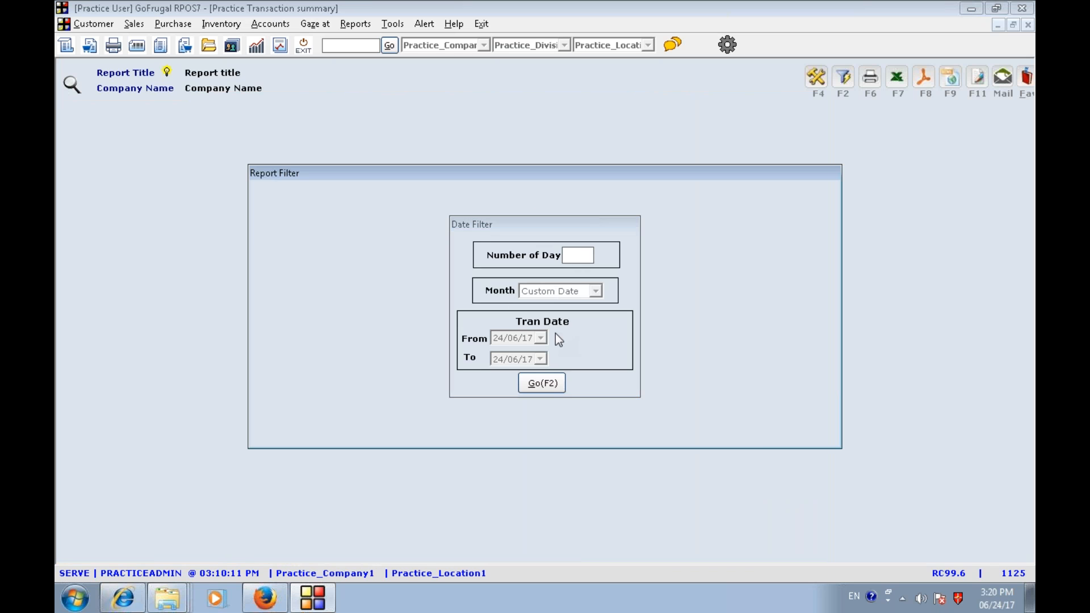
key("F2")
key("F2")
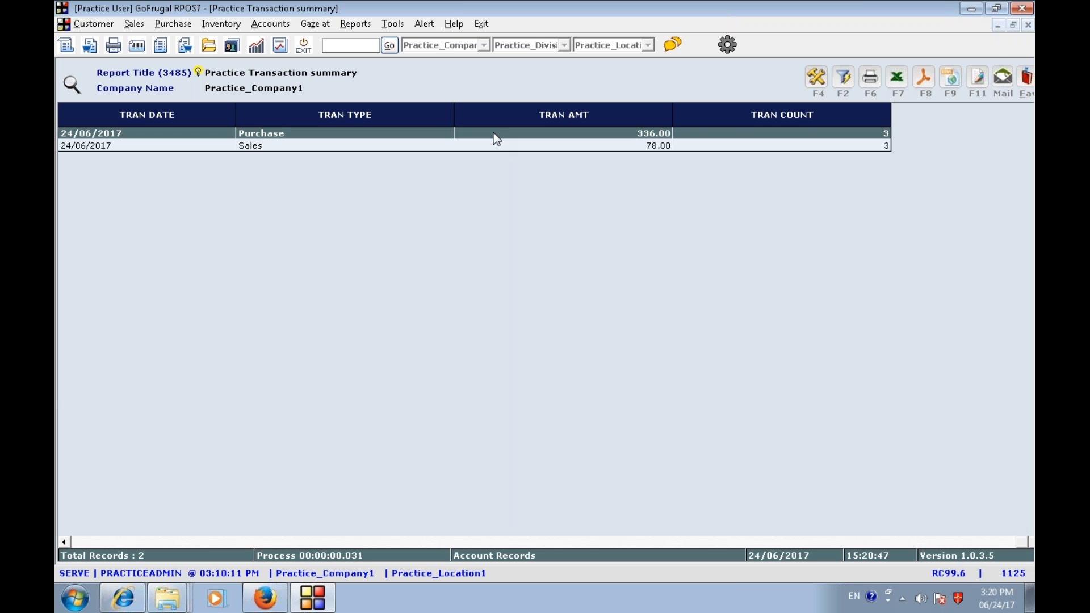
key("Escape")
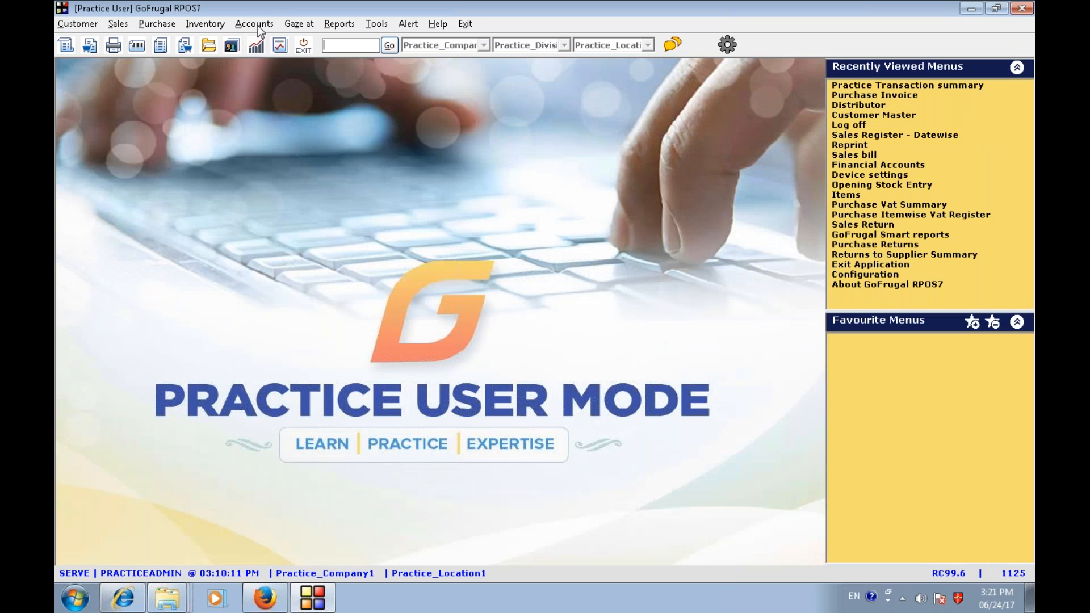
- Switch to GoFrugal TRAC and open the Day Book from the daily reports
left_click(257, 25)
left_click(267, 42)
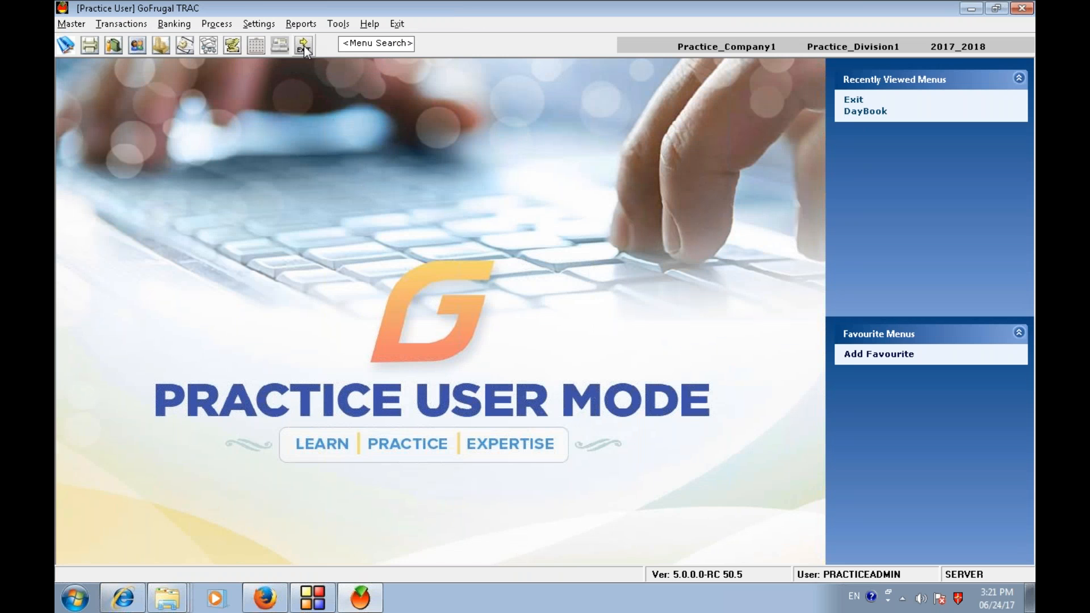
left_click(301, 24)
mouse_move(349, 64)
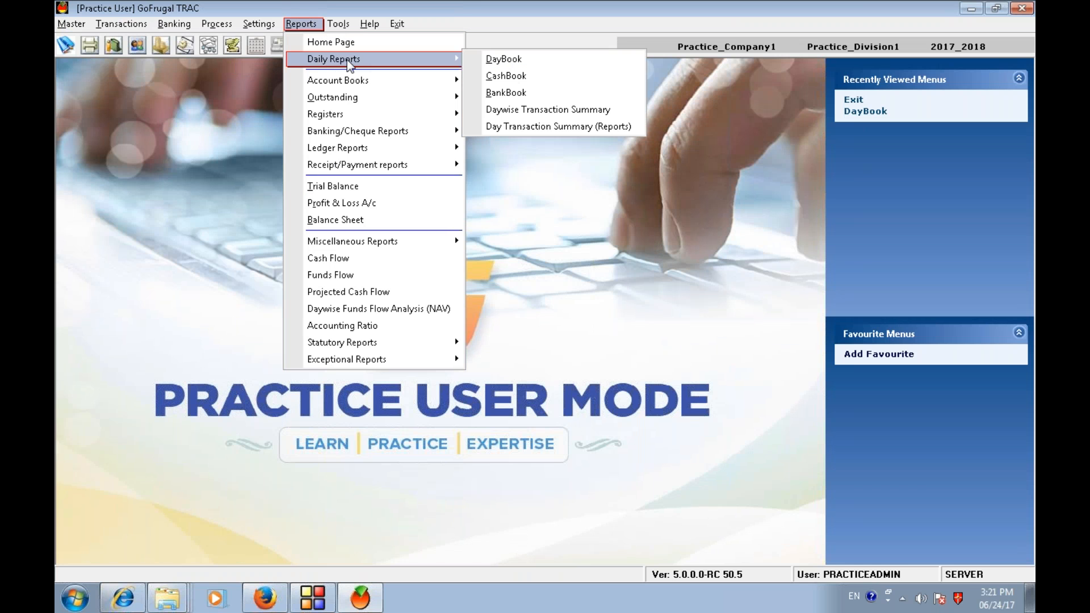
left_click(504, 61)
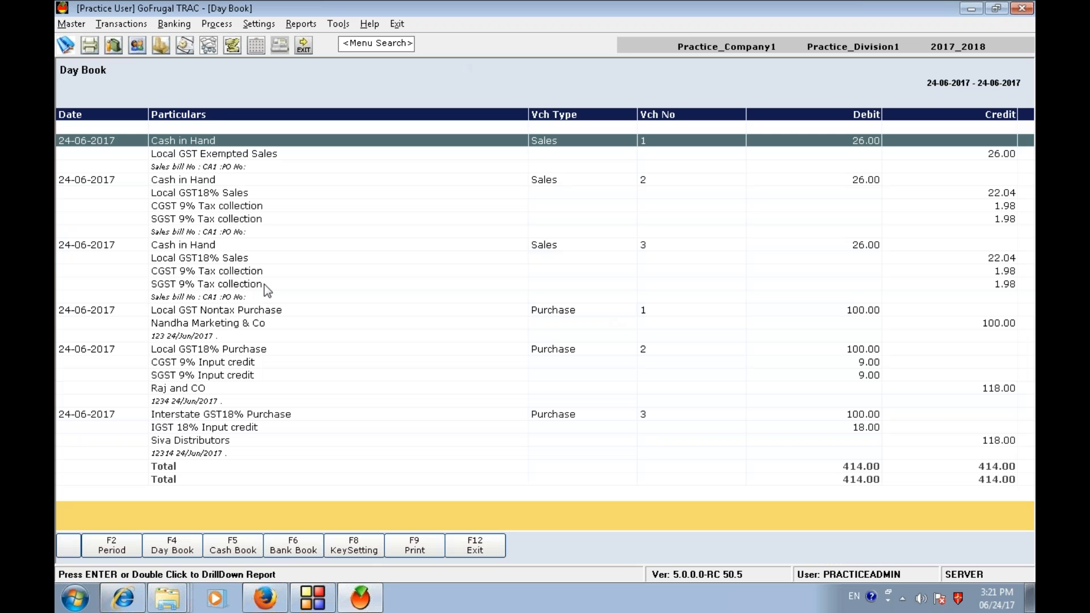
left_click(260, 310)
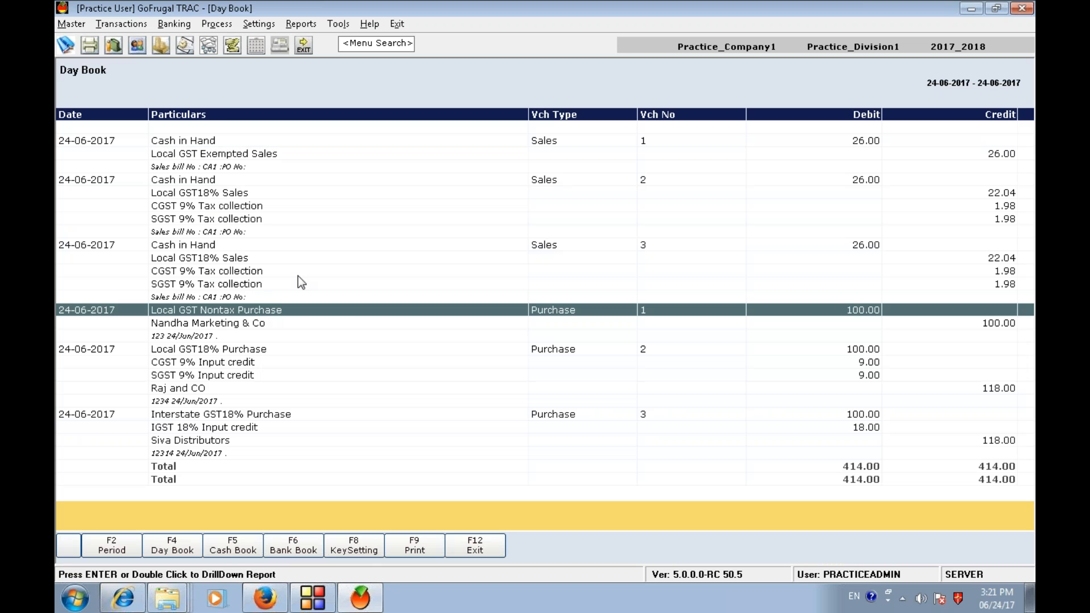
- Review the Day Book's purchase vouchers and their GST input credit ledgers for each distributor
left_click(215, 389)
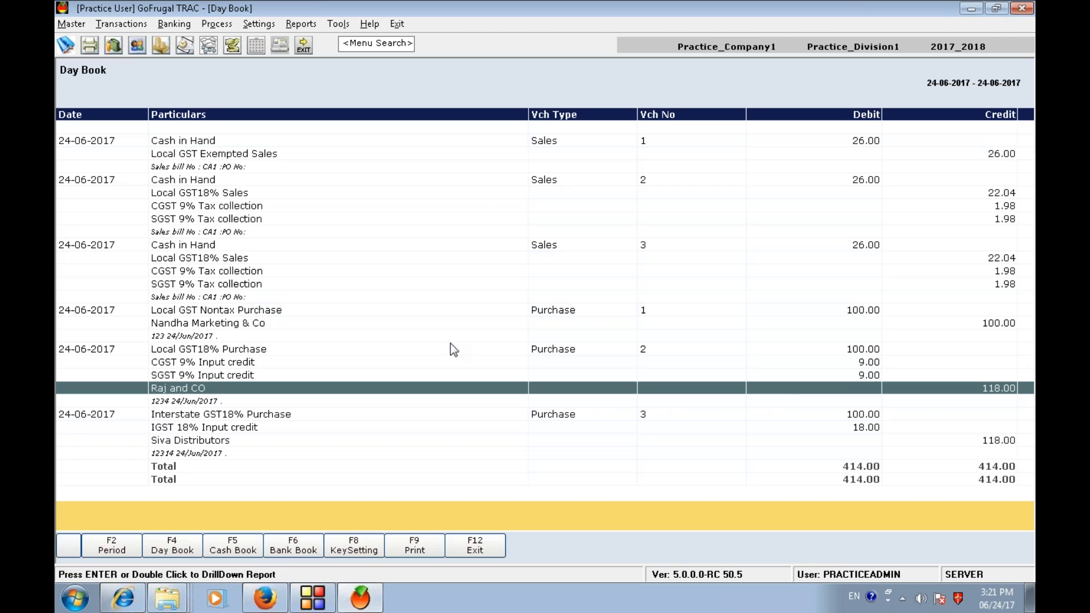
left_click(210, 363)
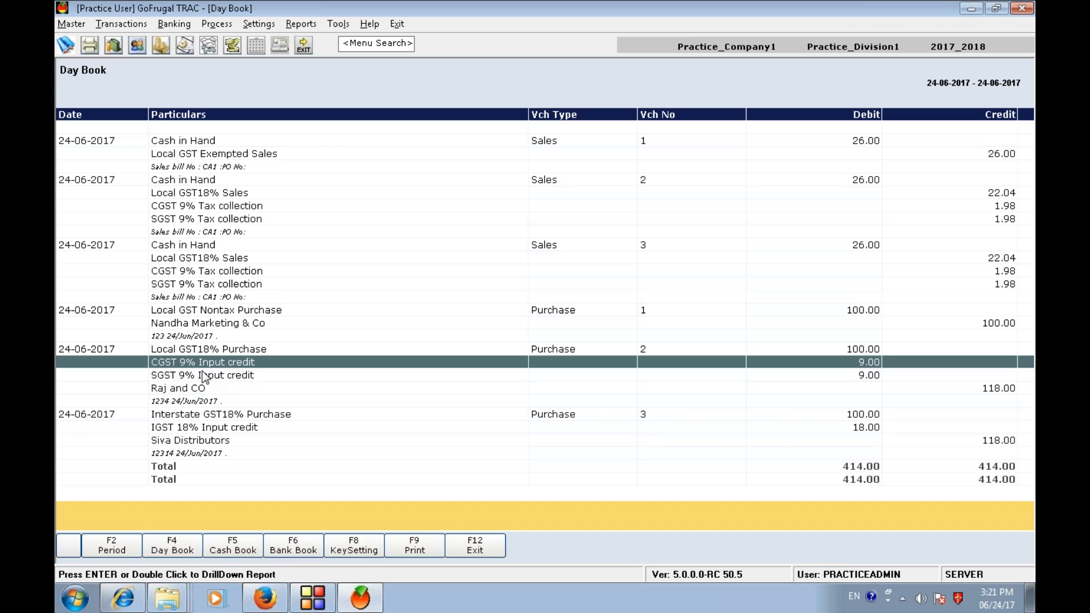
left_click(197, 378)
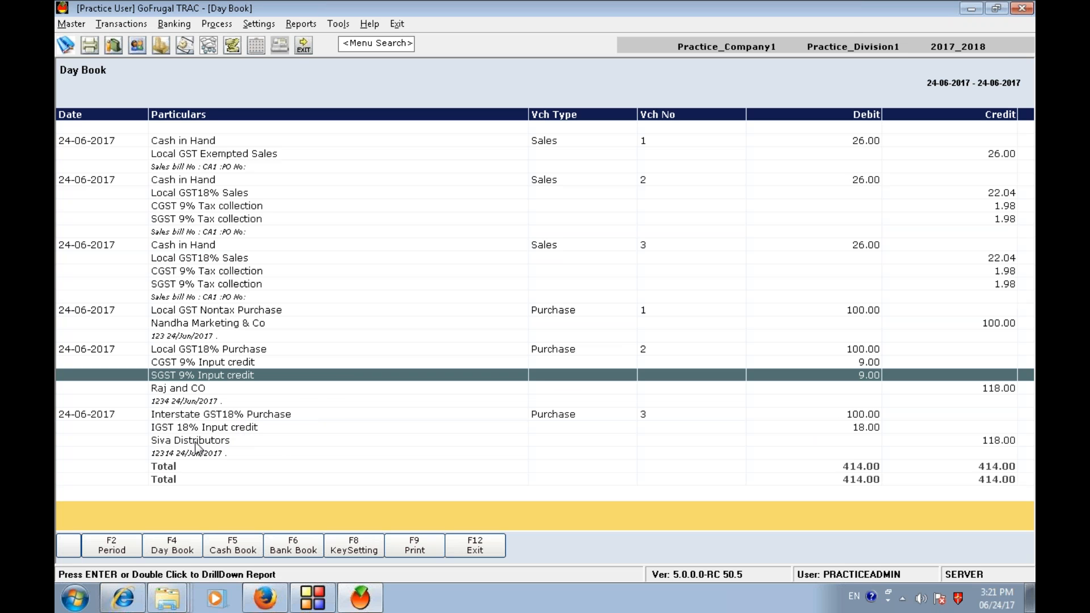
left_click(249, 414)
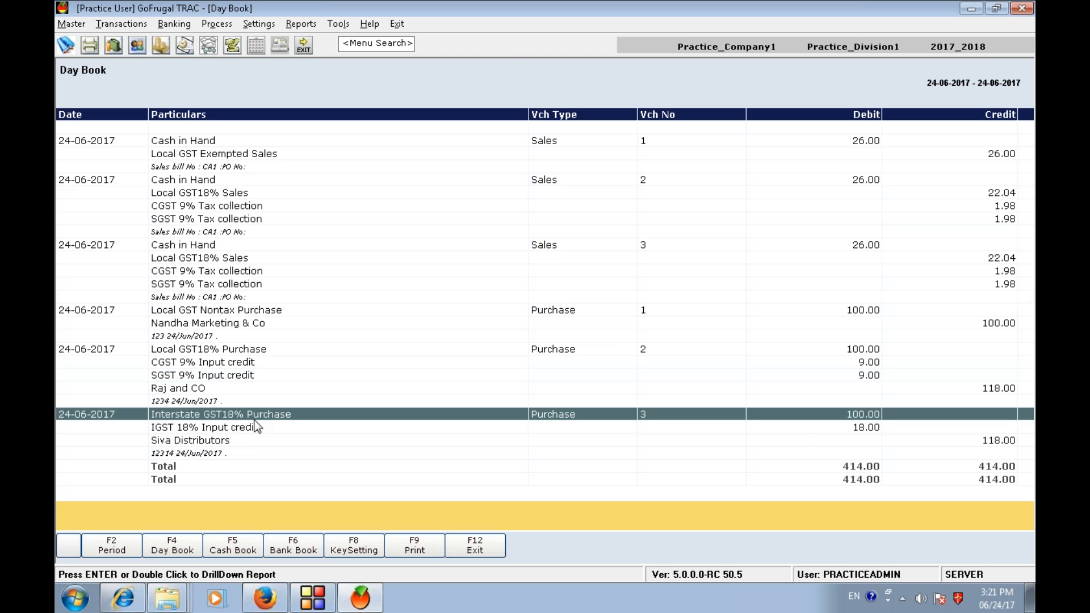
left_click(251, 428)
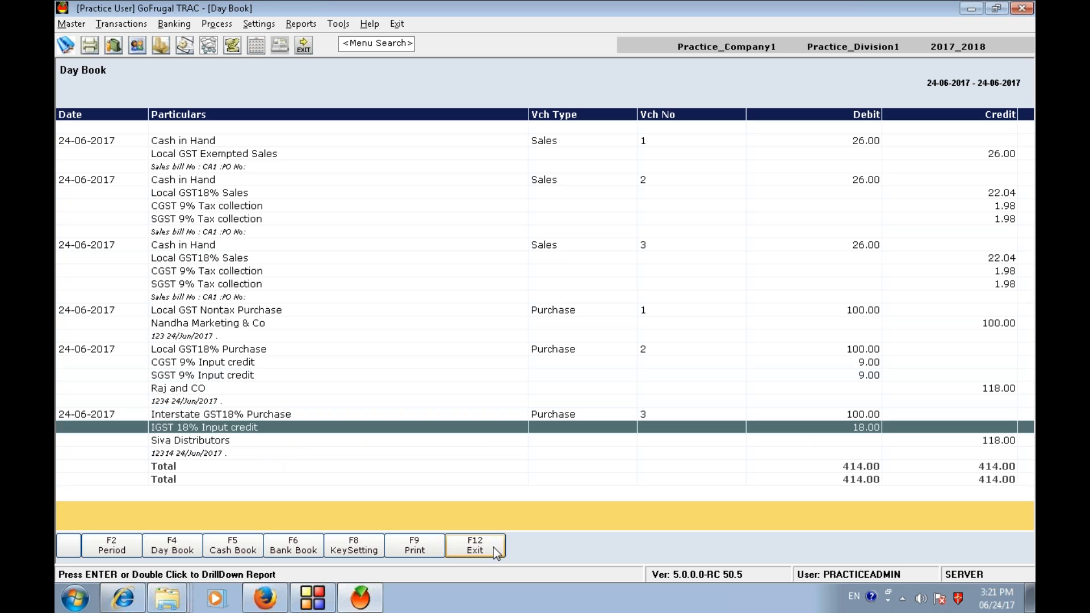
left_click(188, 323)
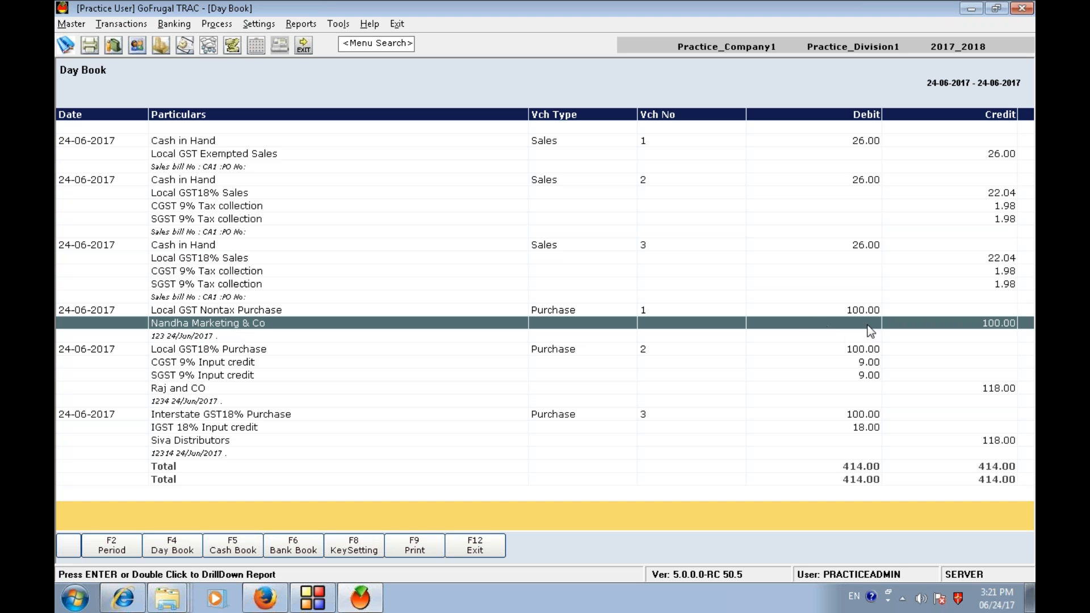
- Close the Day Book report
key("Escape")
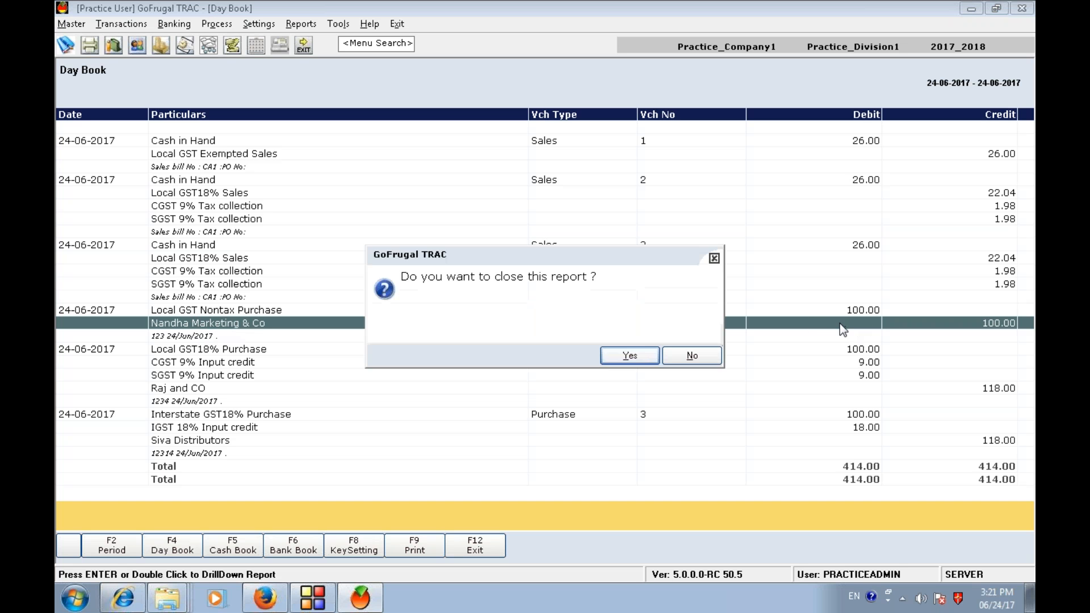
left_click(640, 354)
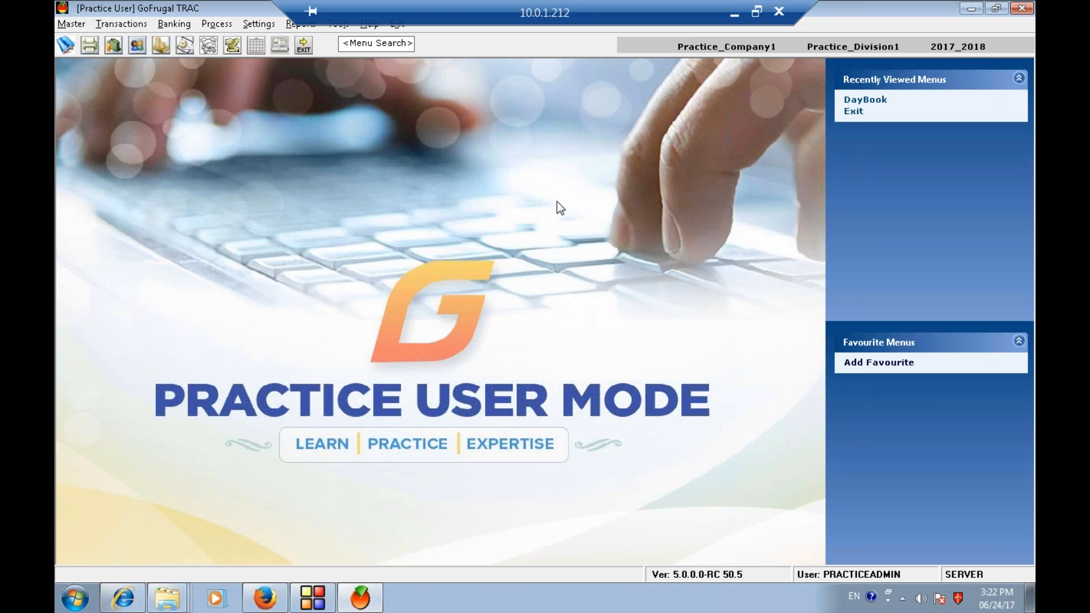
mouse_move(269, 591)
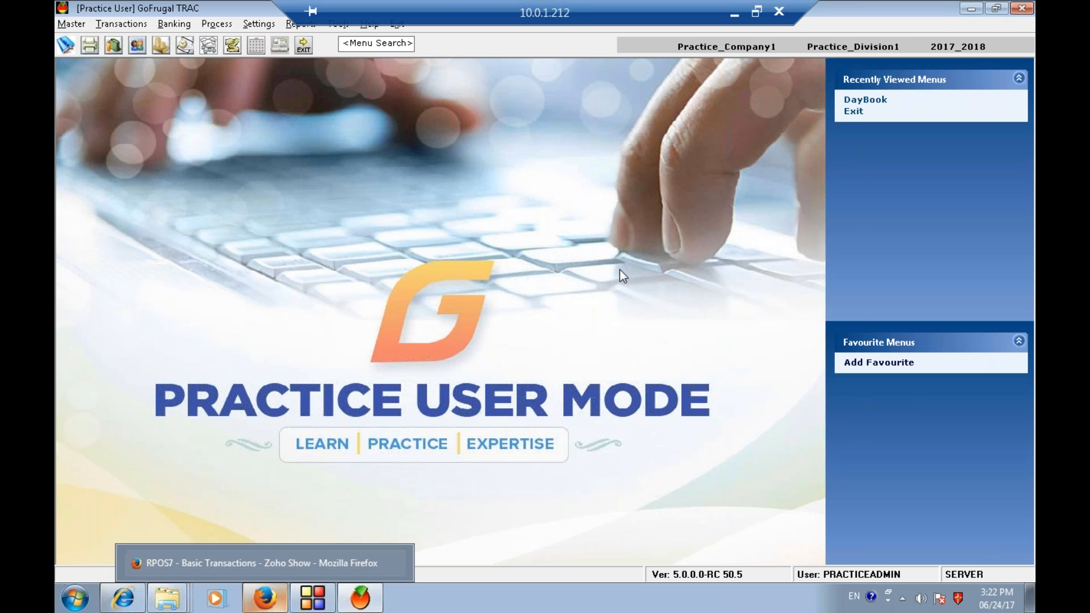
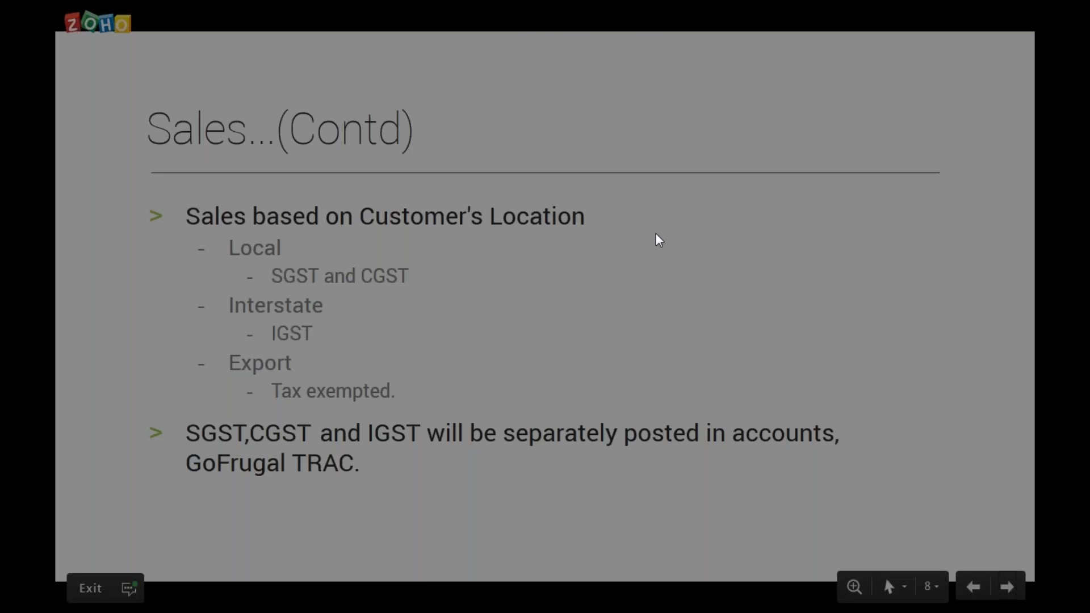
- Exit the slideshow and switch to GoFrugal RPOS7
key("Escape")
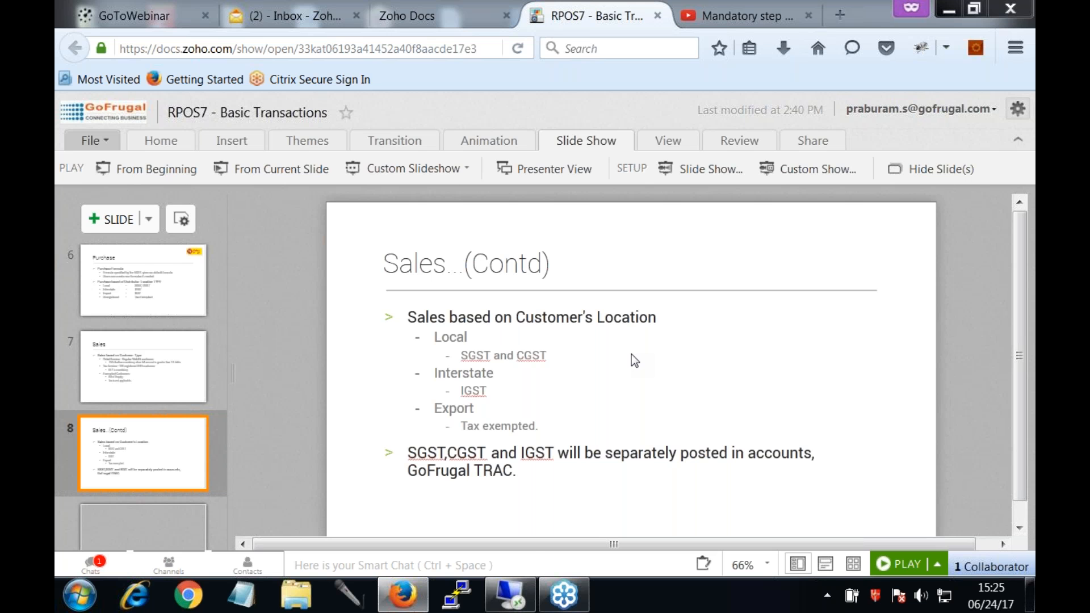
left_click(510, 600)
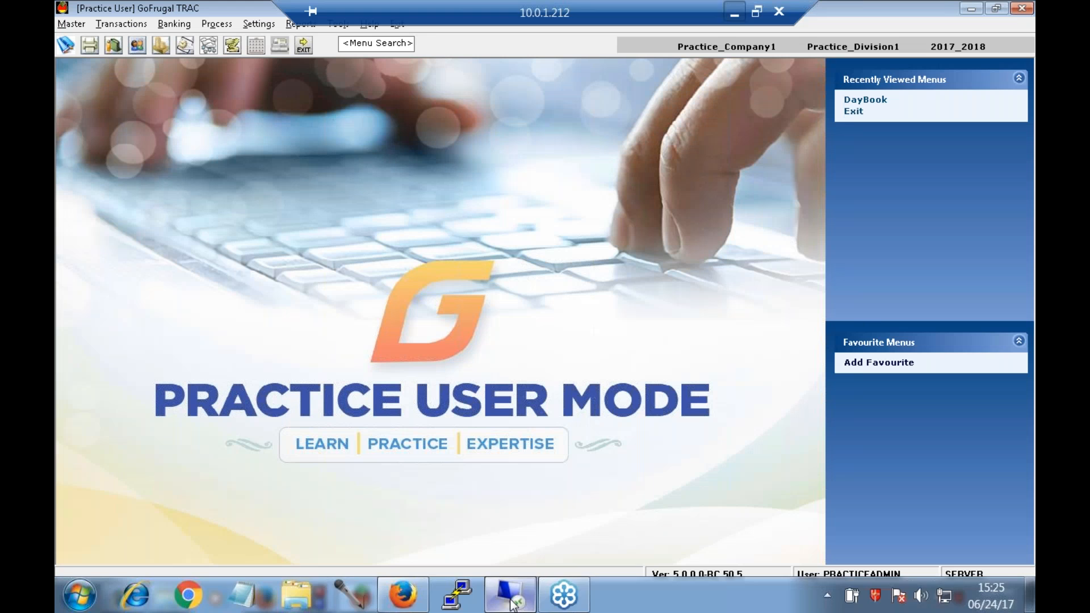
left_click(318, 606)
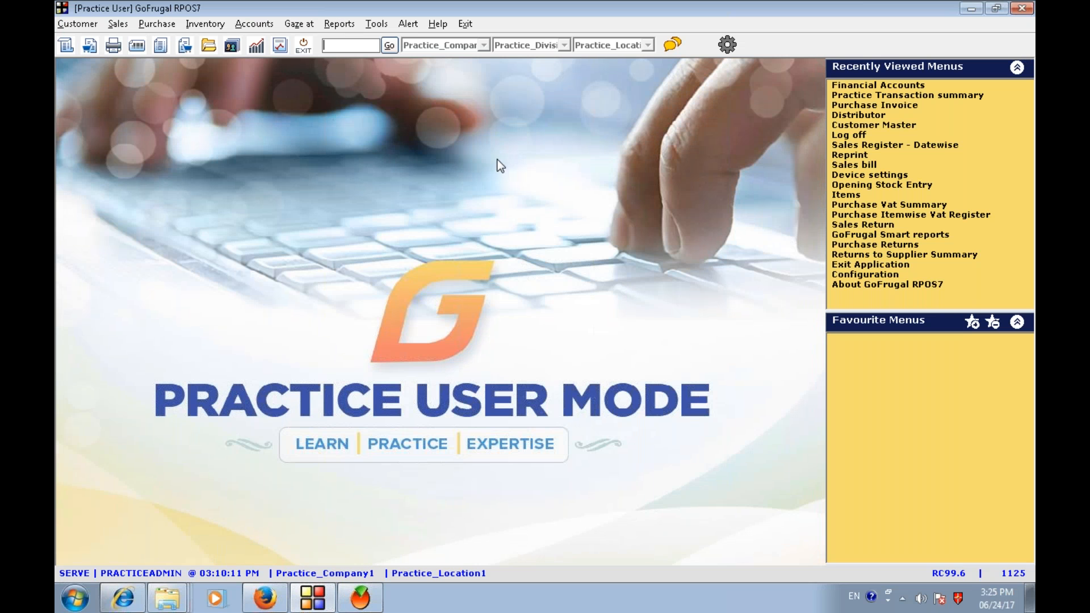
- Open Customer Master, search 'ra' and open an existing local customer for editing on its GST details
left_click(90, 24)
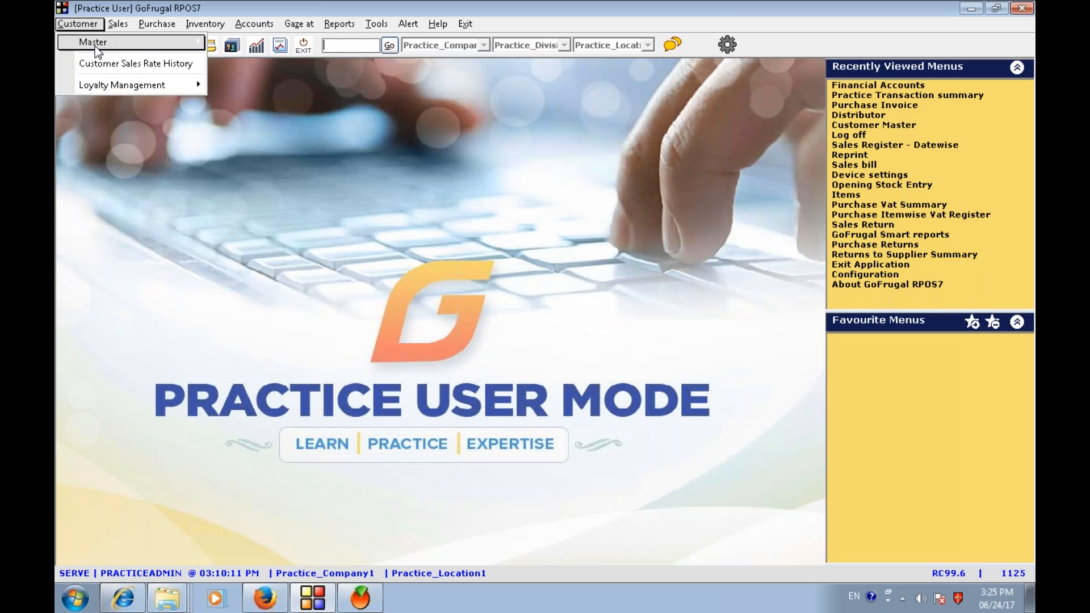
mouse_move(145, 42)
left_click(247, 62)
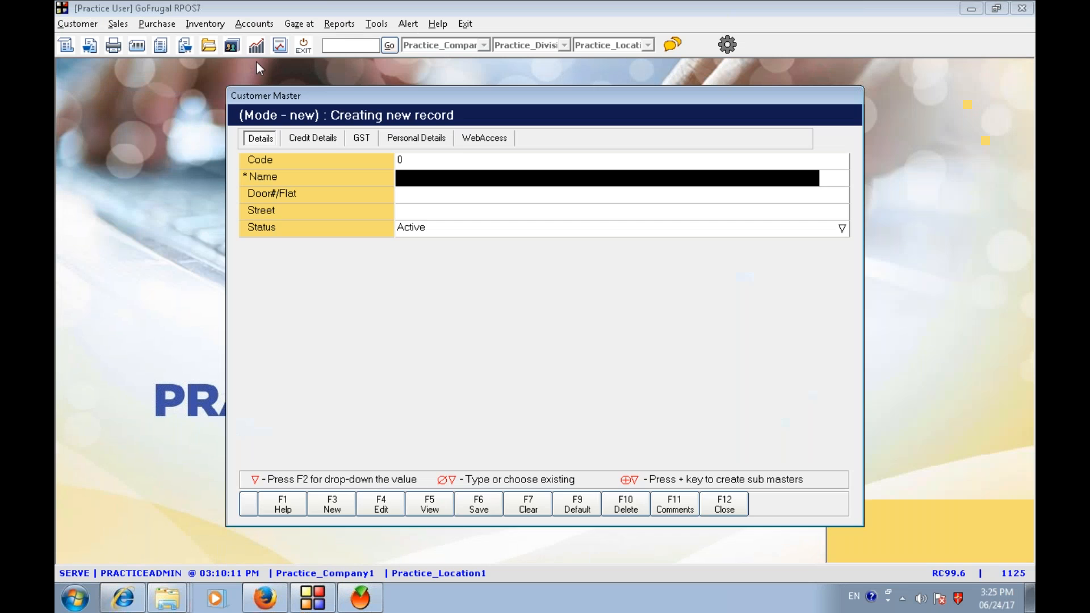
left_click(382, 504)
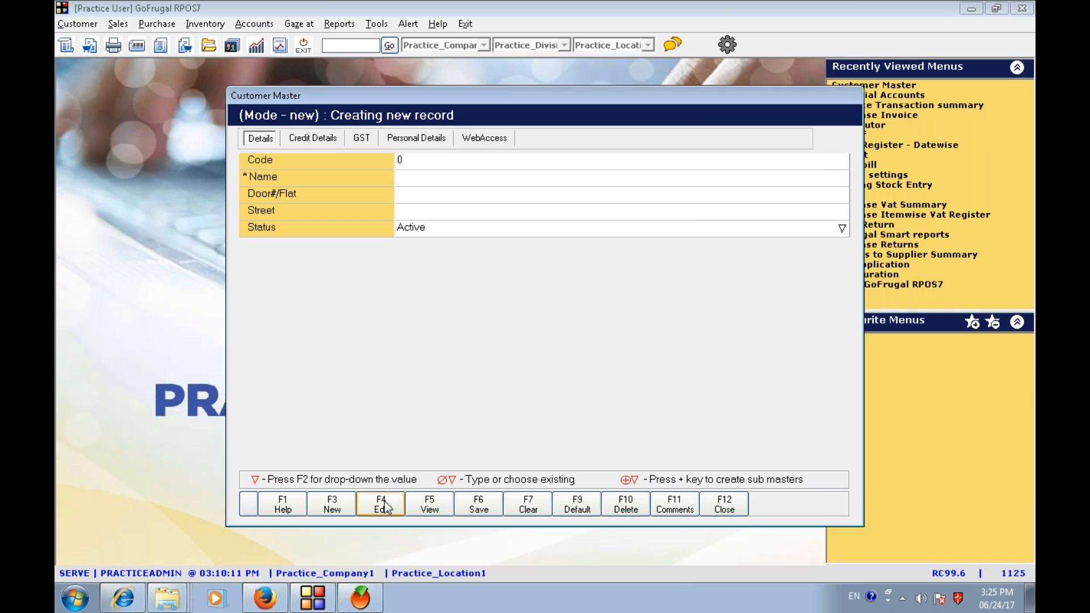
type("ra")
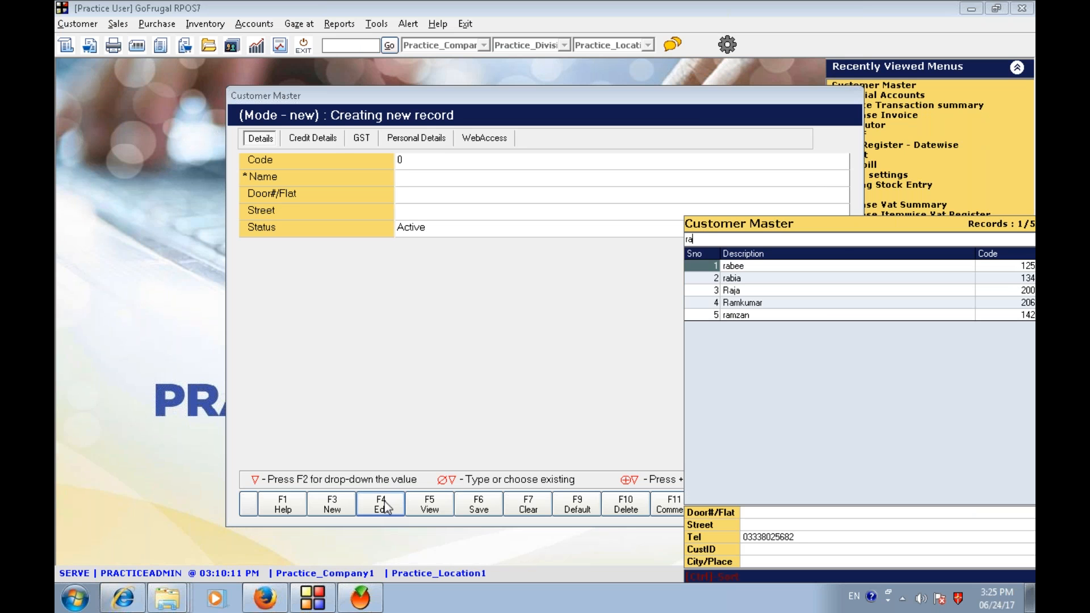
type("m")
key("Escape")
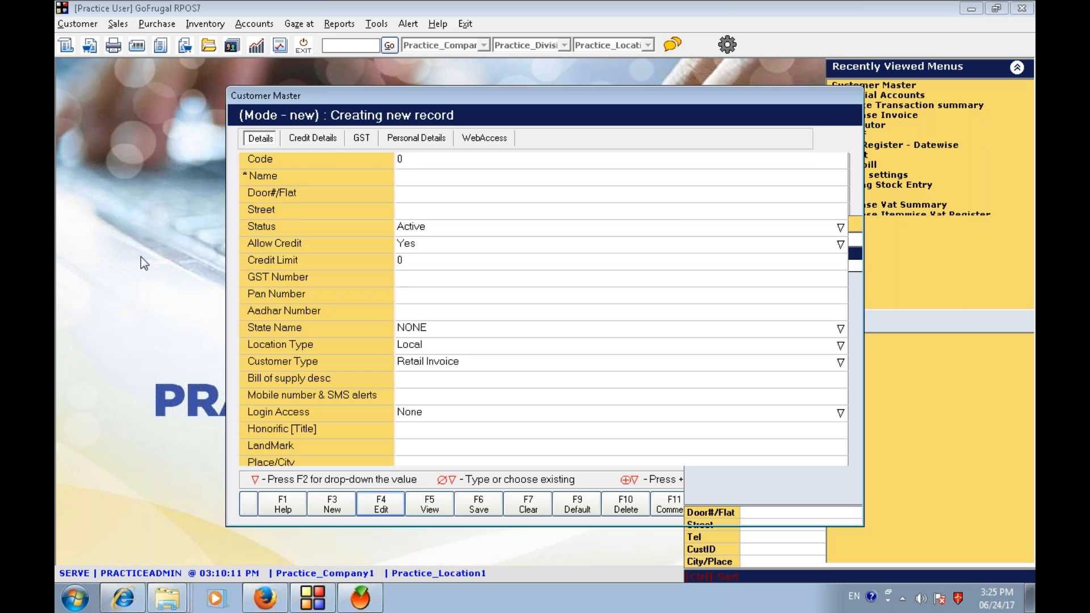
left_click(359, 138)
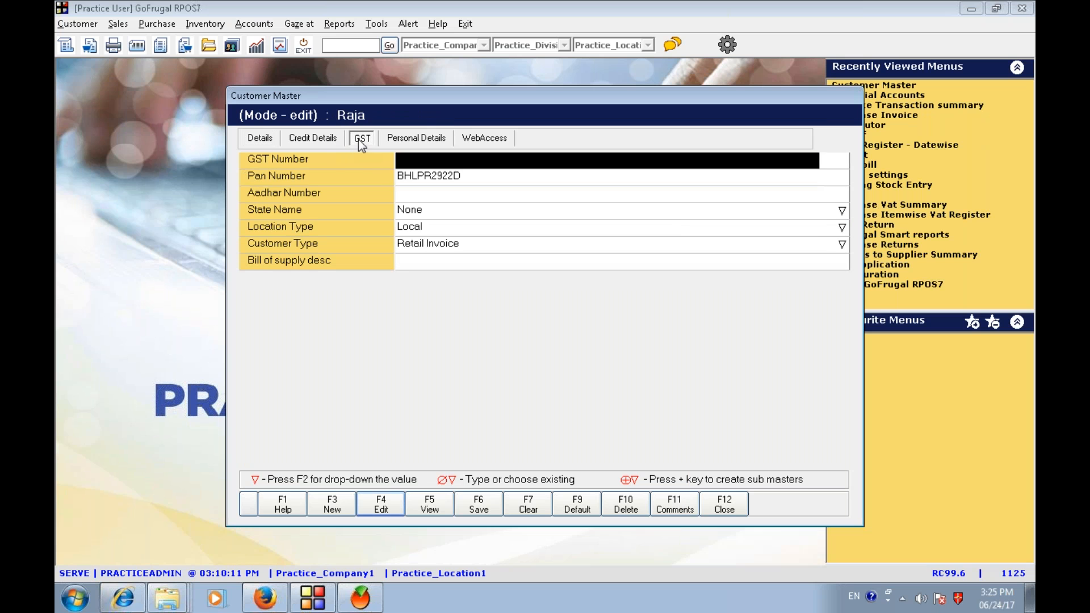
- Set the customer's Customer Type to Bill of supply
left_click(421, 244)
key("F2")
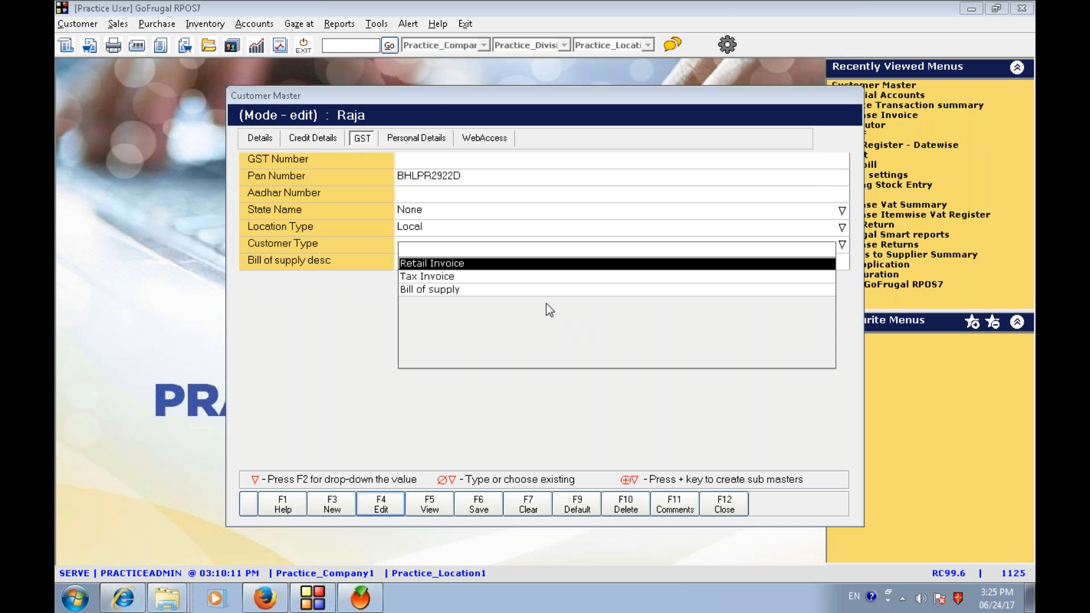
key("Down")
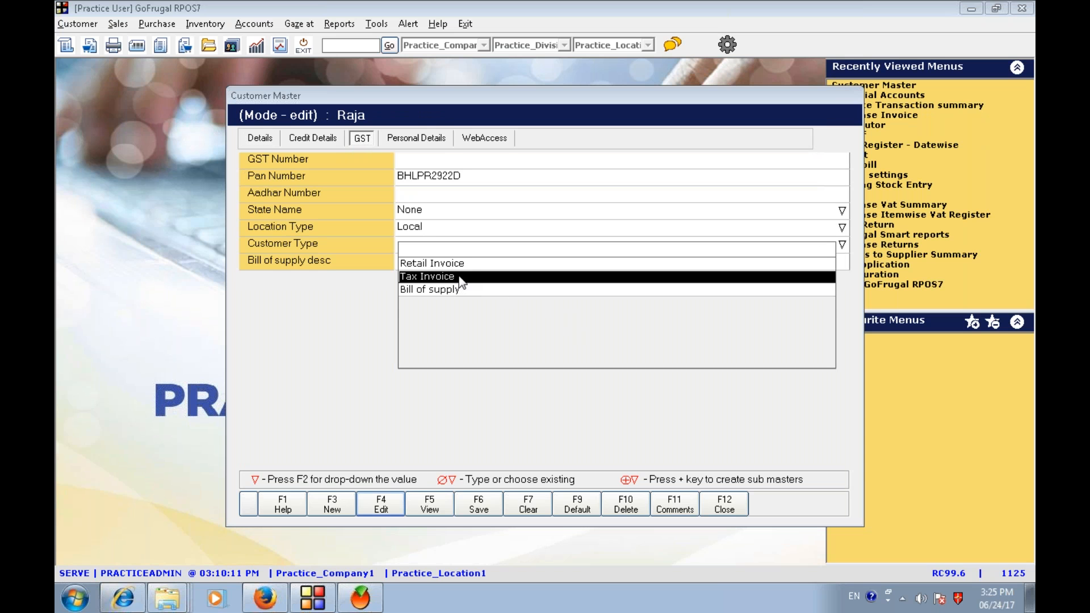
key("Down")
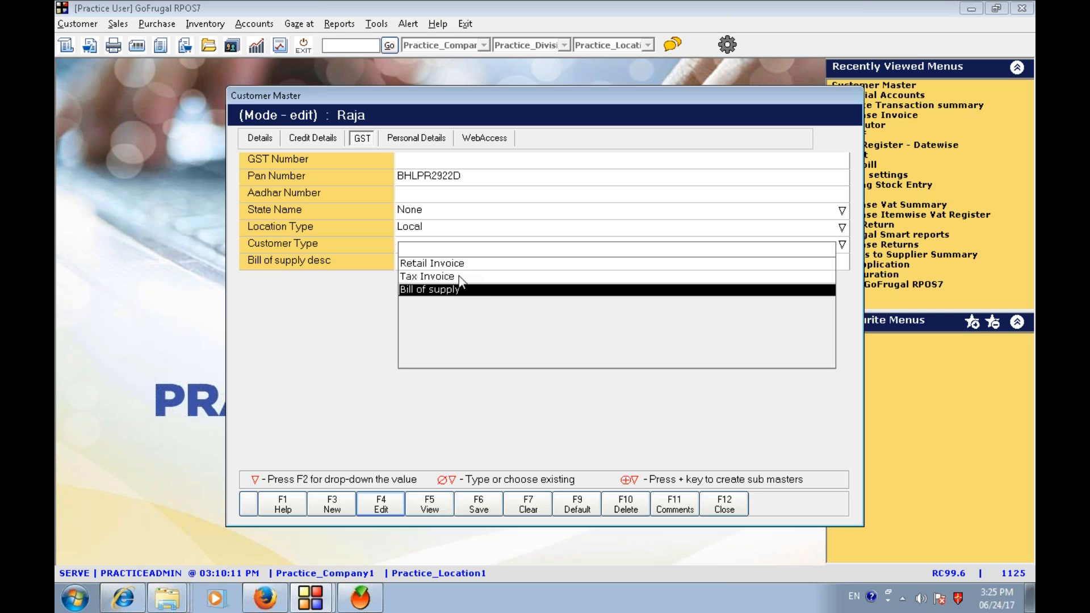
key("Return")
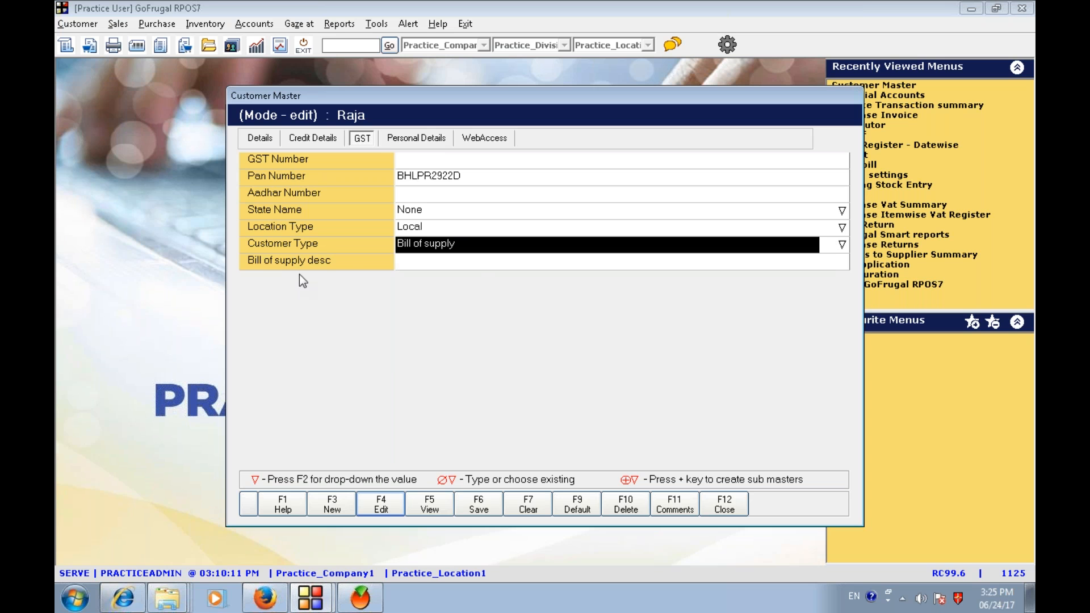
- Set the customer's Customer Type back to Retail Invoice
left_click(418, 256)
left_click(439, 245)
key("Up")
left_click(432, 248)
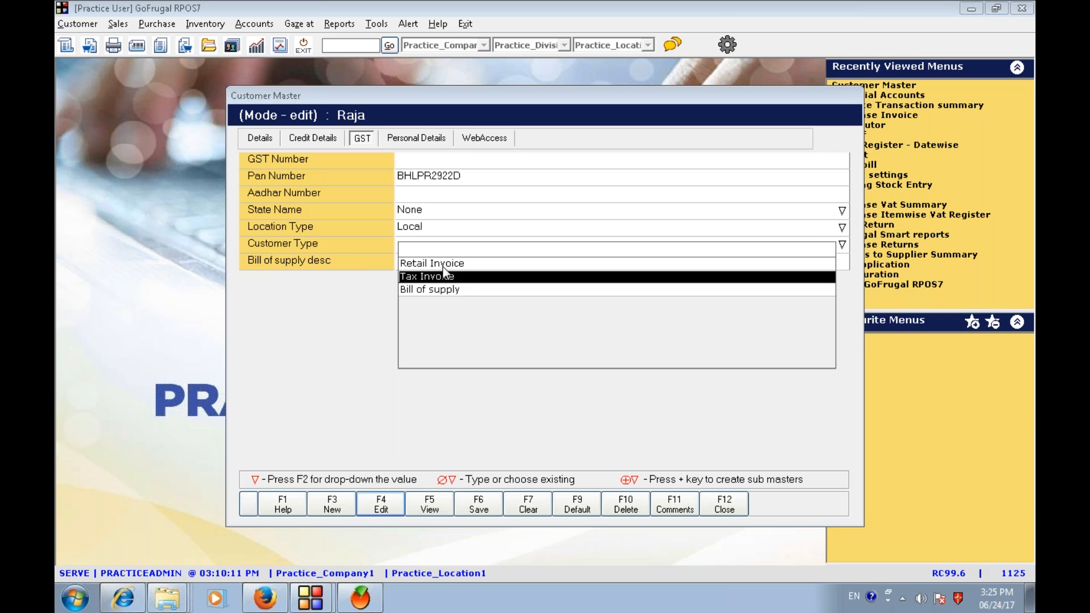
key("Up")
key("Return")
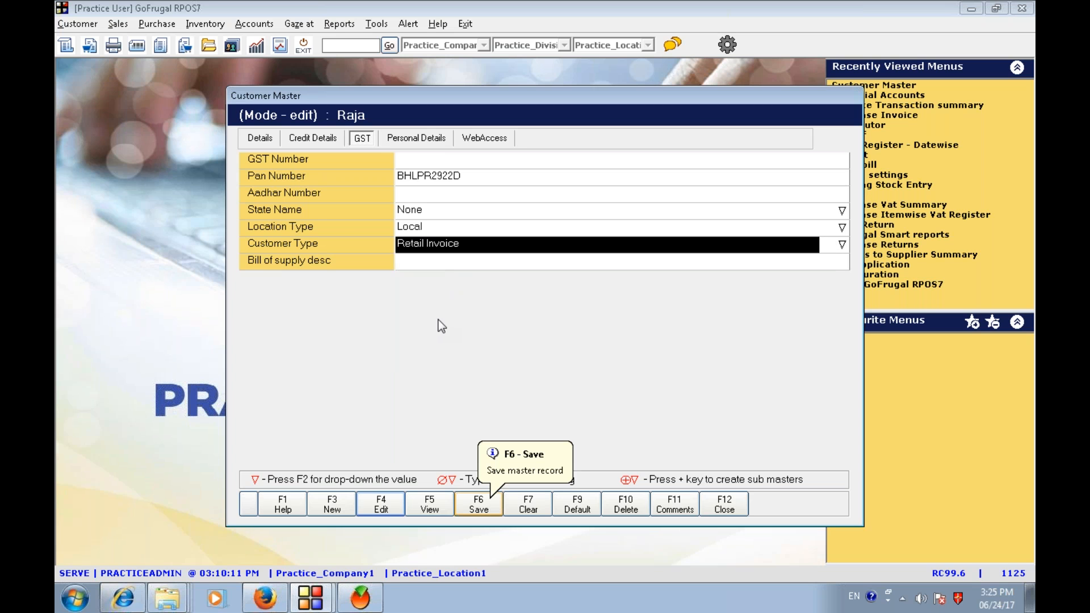
- Try to save the customer record, dismiss the message, and close Customer Master
left_click(463, 174)
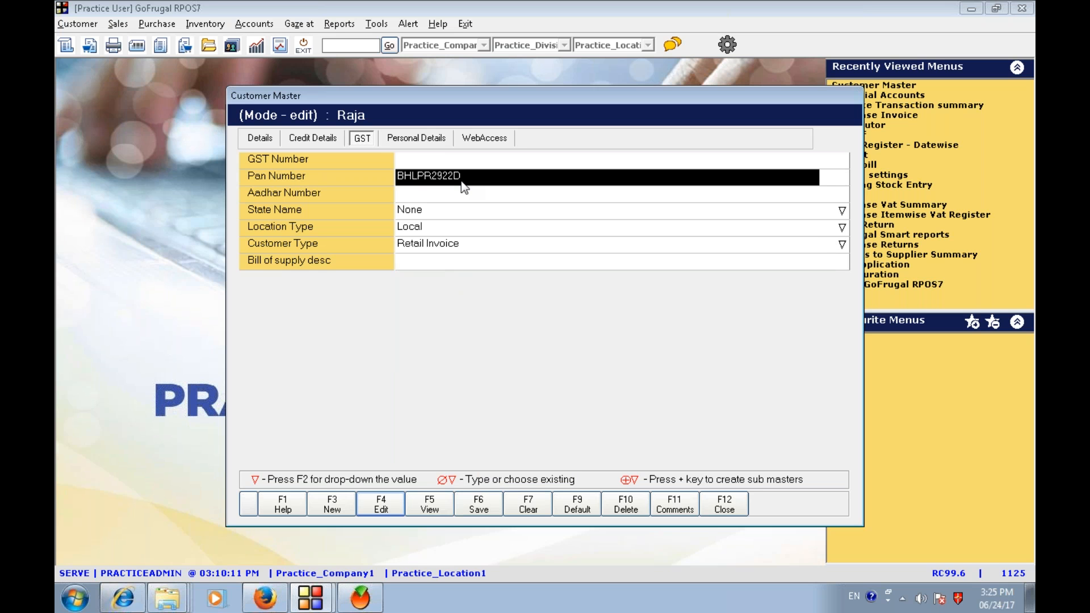
left_click(488, 507)
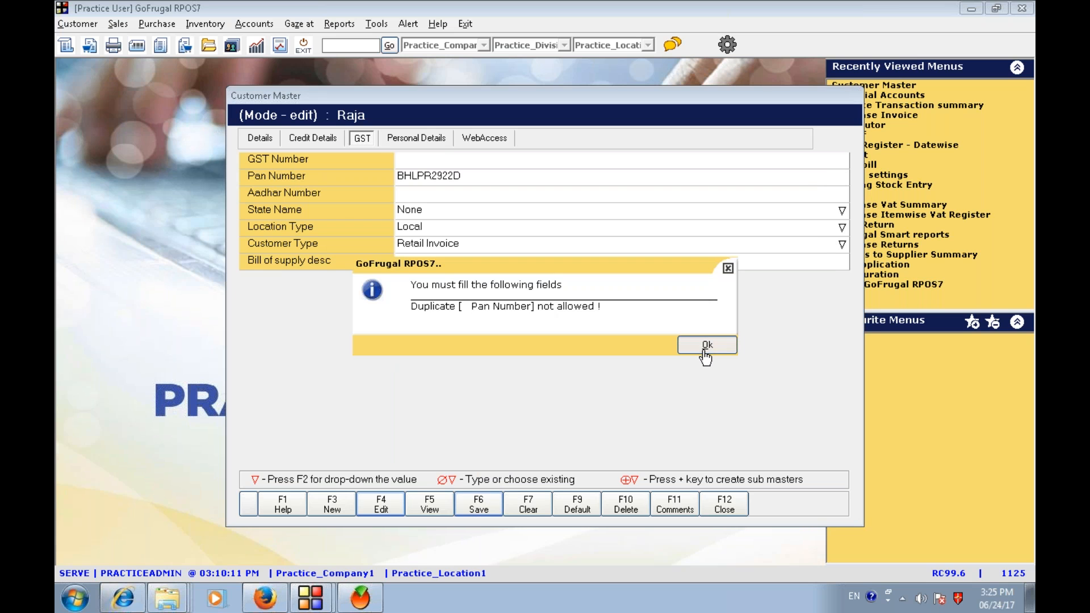
left_click(704, 353)
left_click(721, 519)
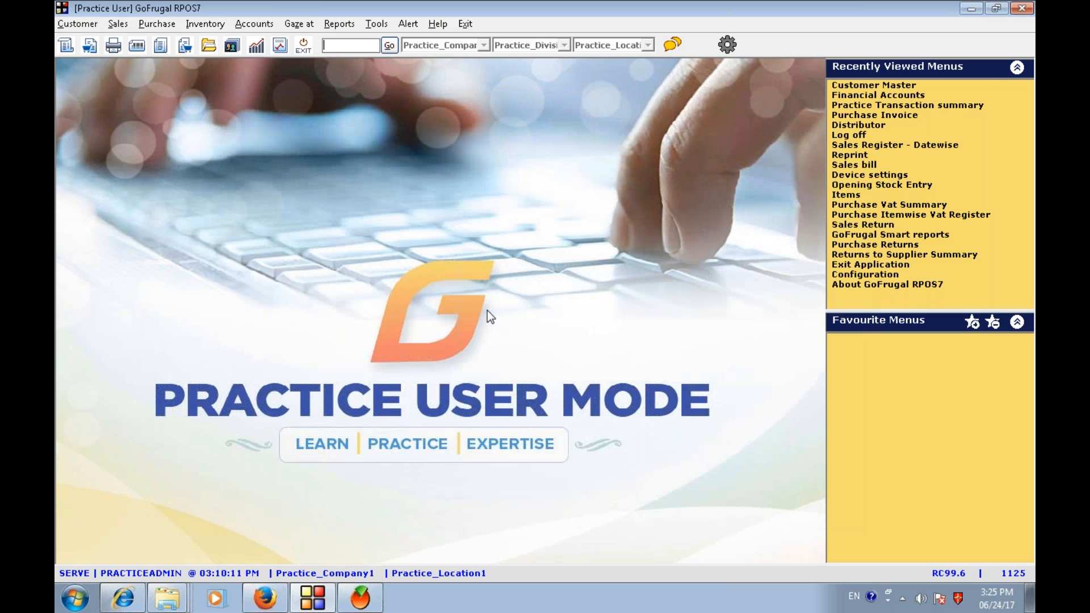
- Start a new sales bill and select the customer found by searching 'raj'
key("ctrl+b")
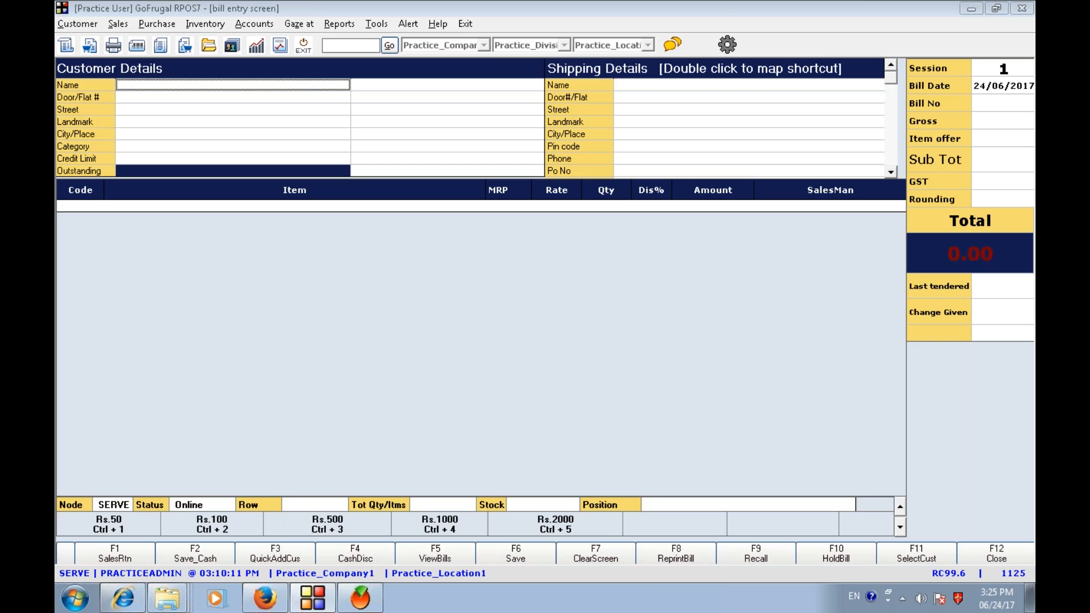
type("raj")
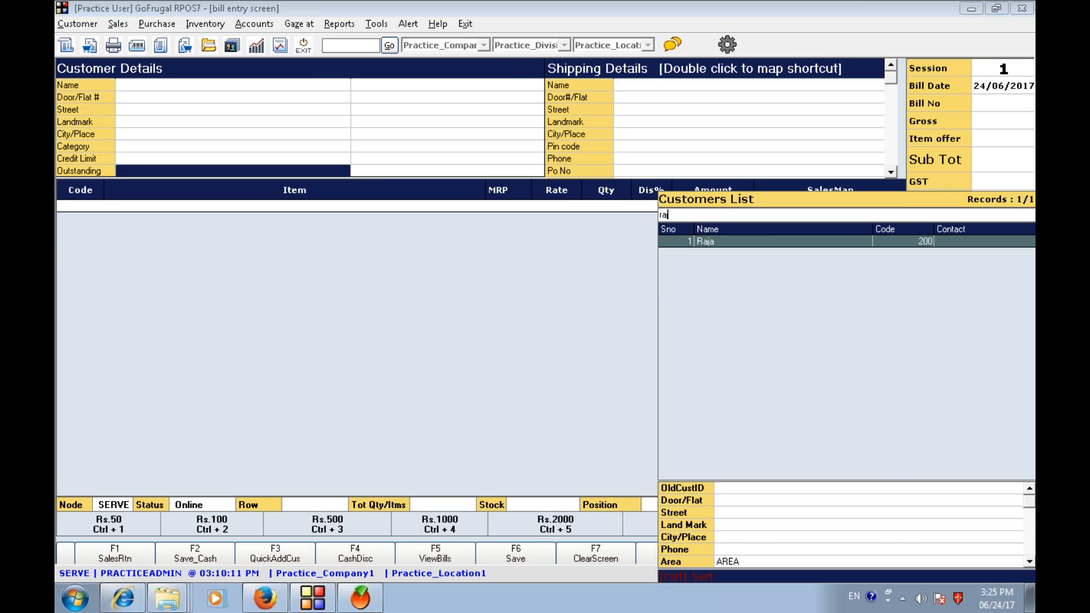
key("Return")
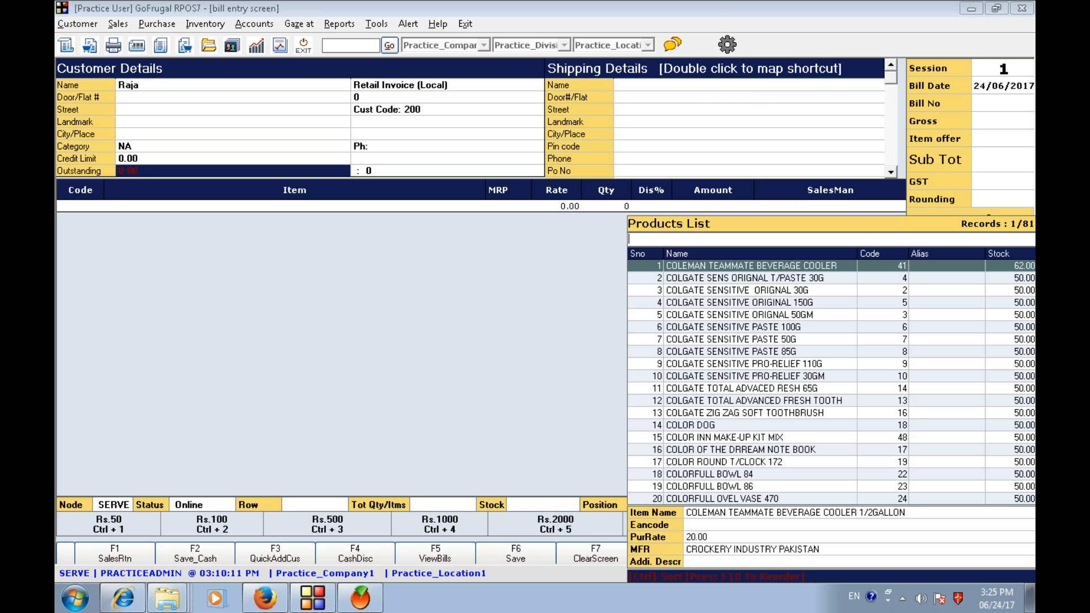
- Add Kancipuram Special Designer silk Saree to the bill with quantity 3
type("kan")
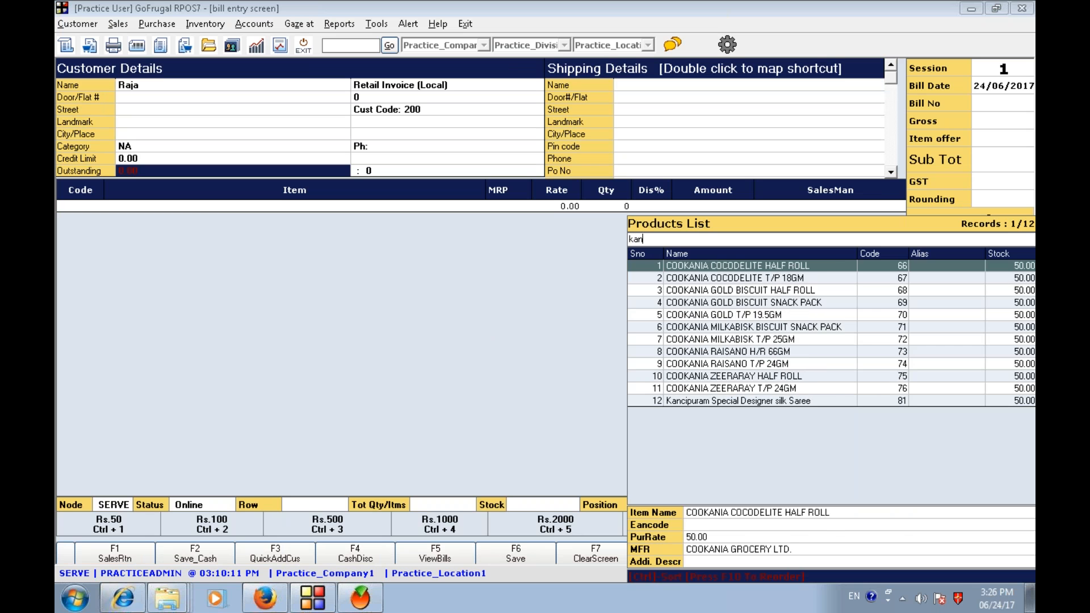
key("Down")
key("Down")
key("Down")
key("Down")
key("Down")
key("Down")
key("Down")
key("Down")
key("Down")
key("Down")
key("Down")
key("Return")
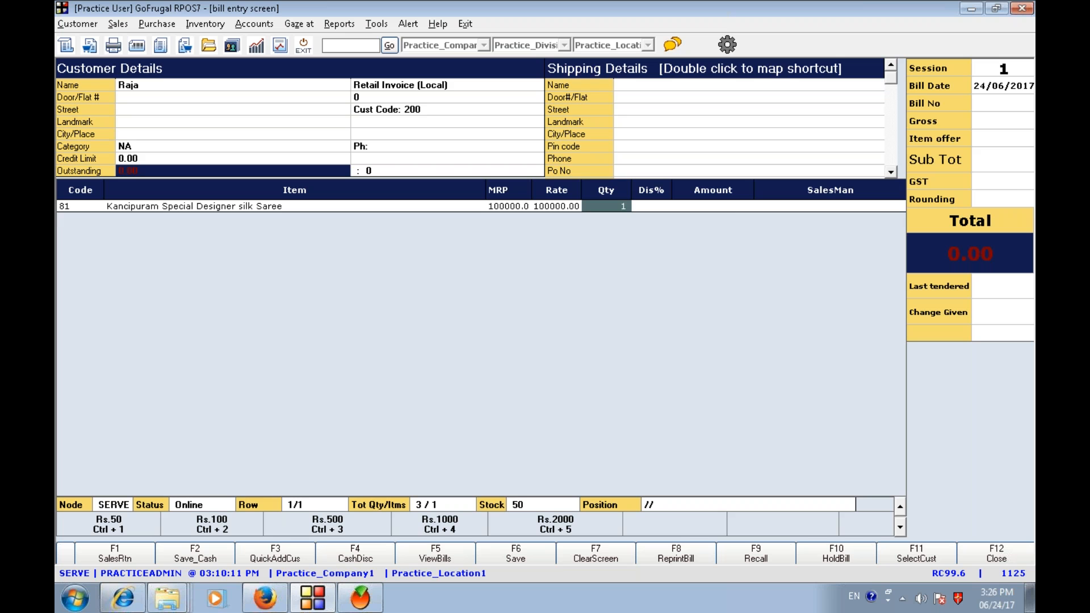
type("3")
key("Return")
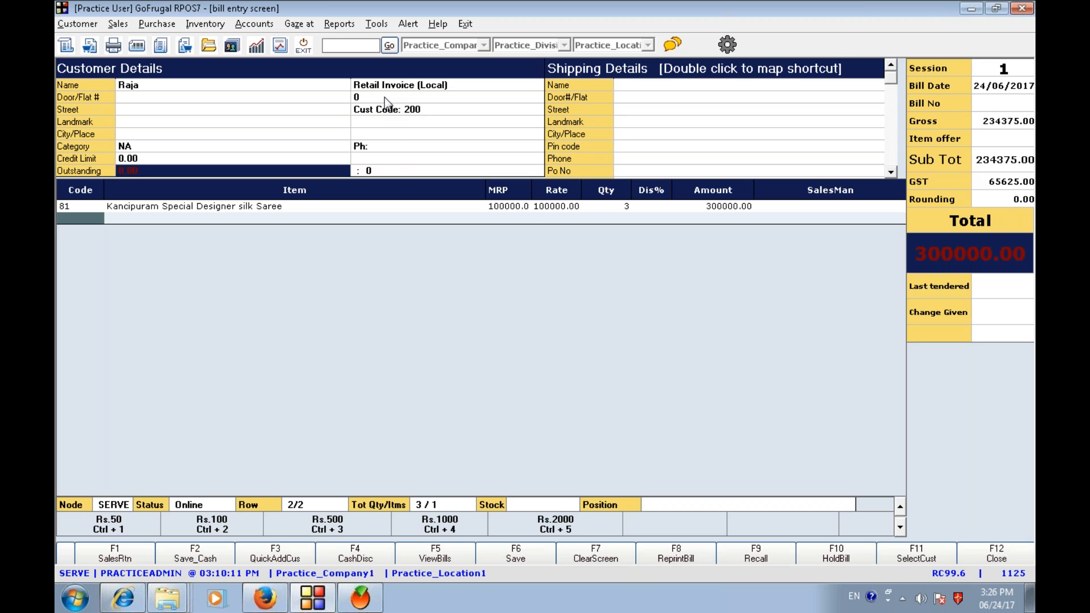
- Save the bill without printing, tendering 300000.00 in cash
key("F6")
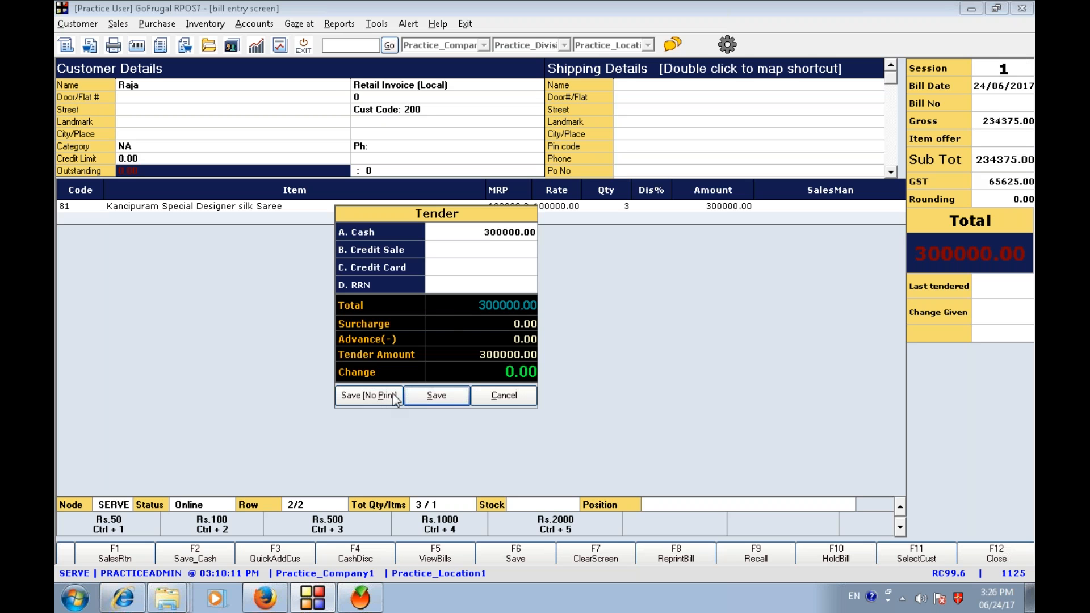
left_click(367, 399)
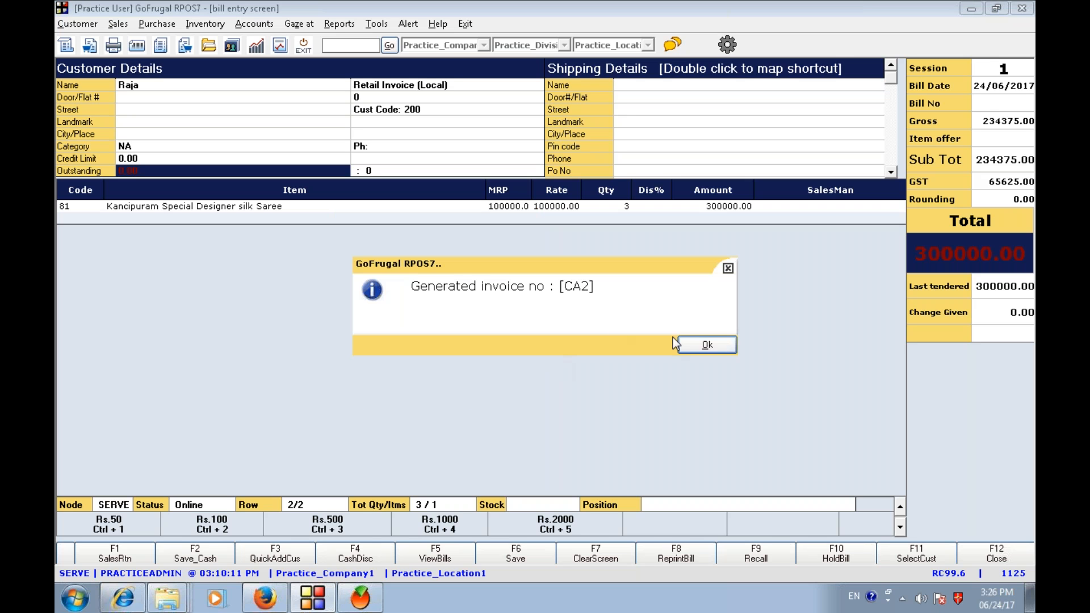
left_click(707, 346)
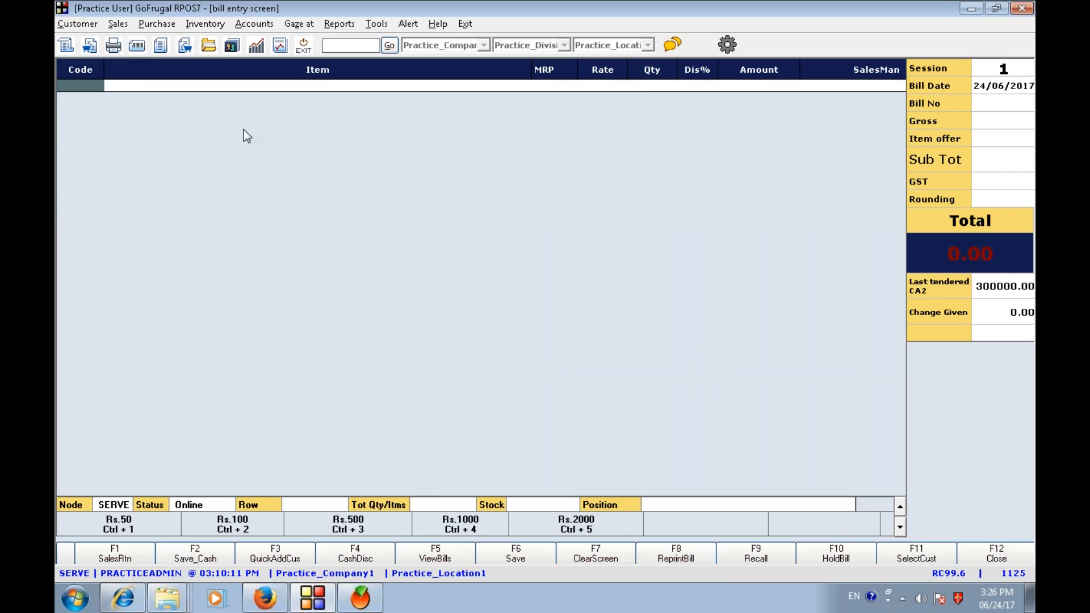
- Close the bill screen and reopen the same customer in Customer Master to view its GST details
key("Escape")
left_click(77, 23)
mouse_move(108, 46)
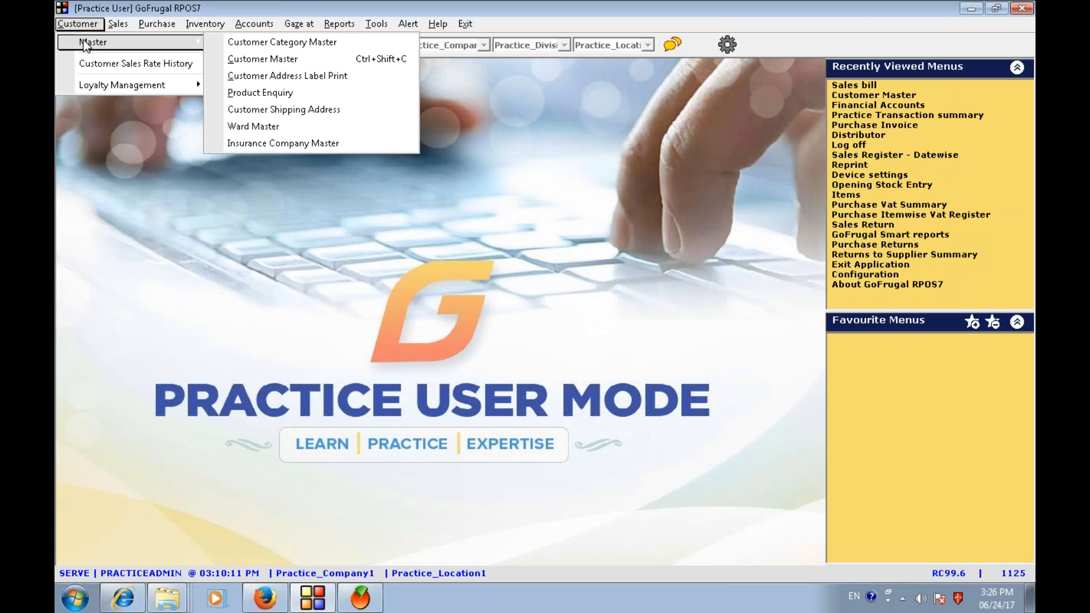
left_click(245, 59)
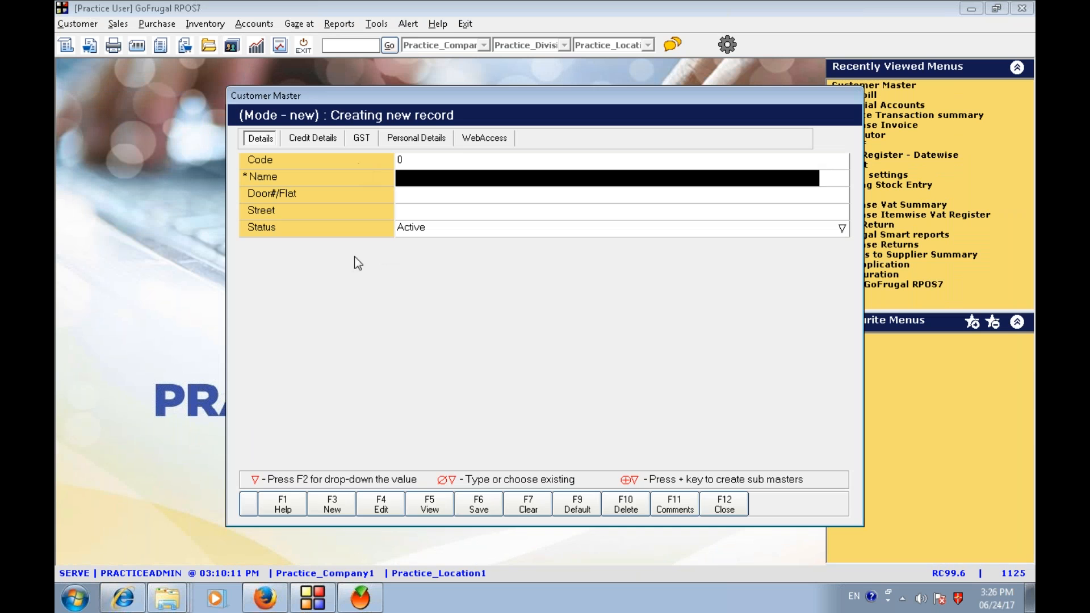
left_click(398, 505)
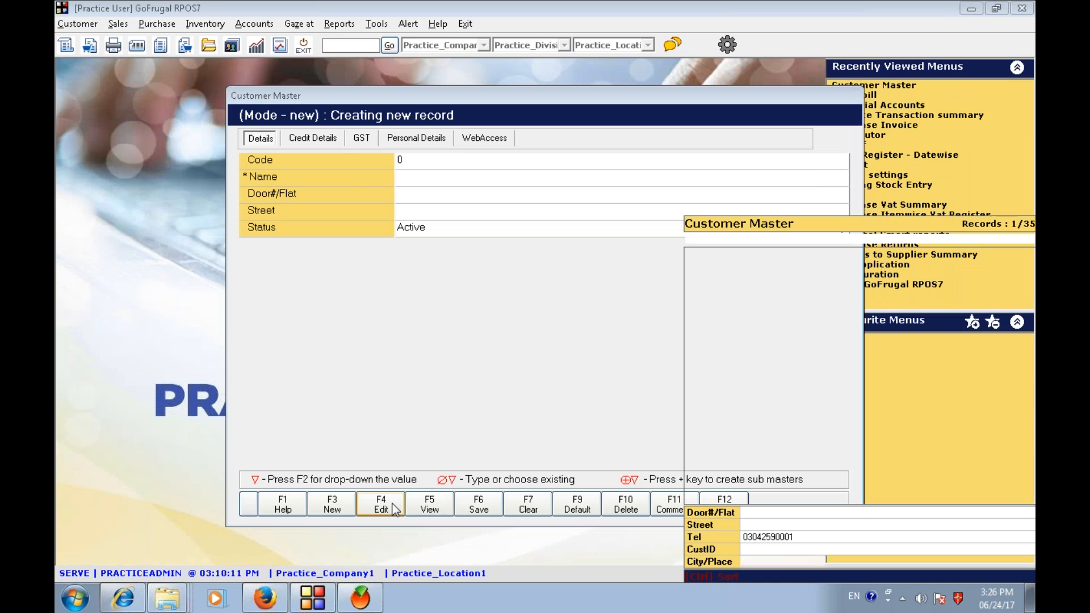
key("Return")
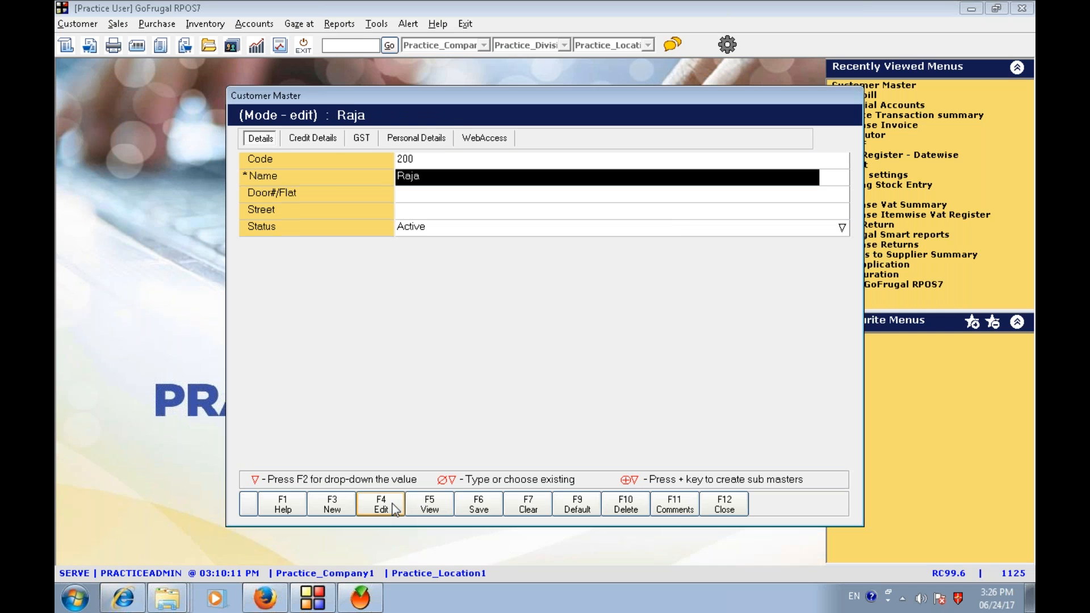
left_click(361, 138)
left_click(440, 178)
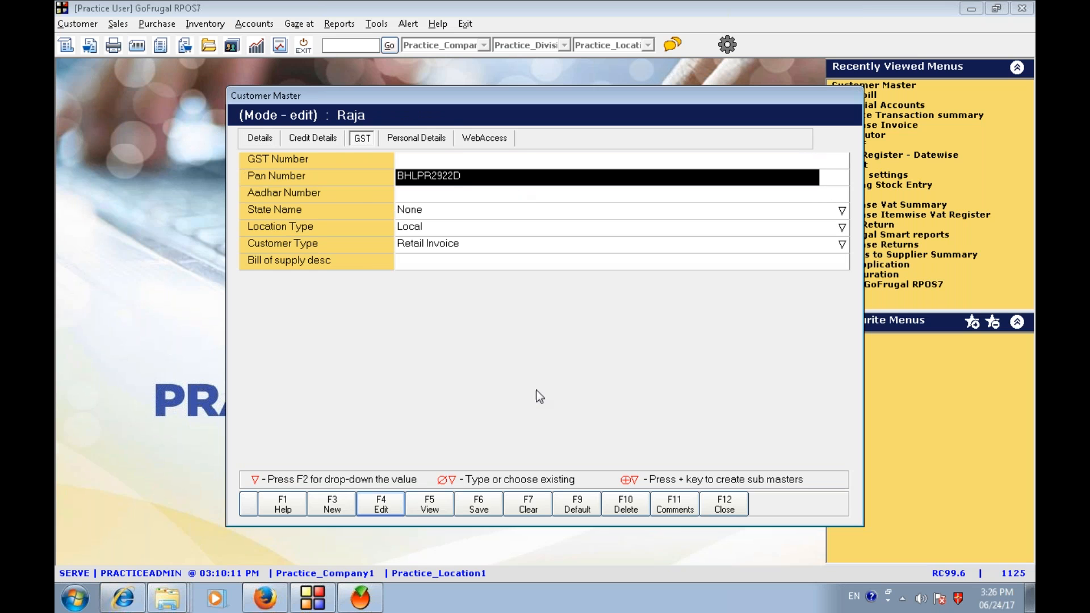
- Open customer Abdullah in Customer Master, review its GST details, and close the master
left_click(542, 502)
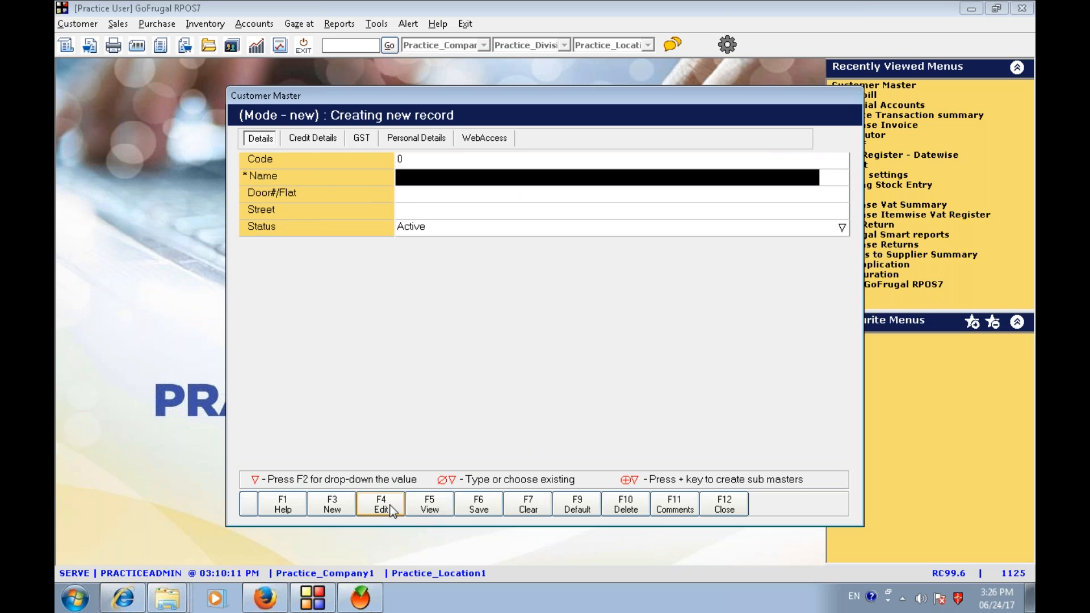
left_click(392, 509)
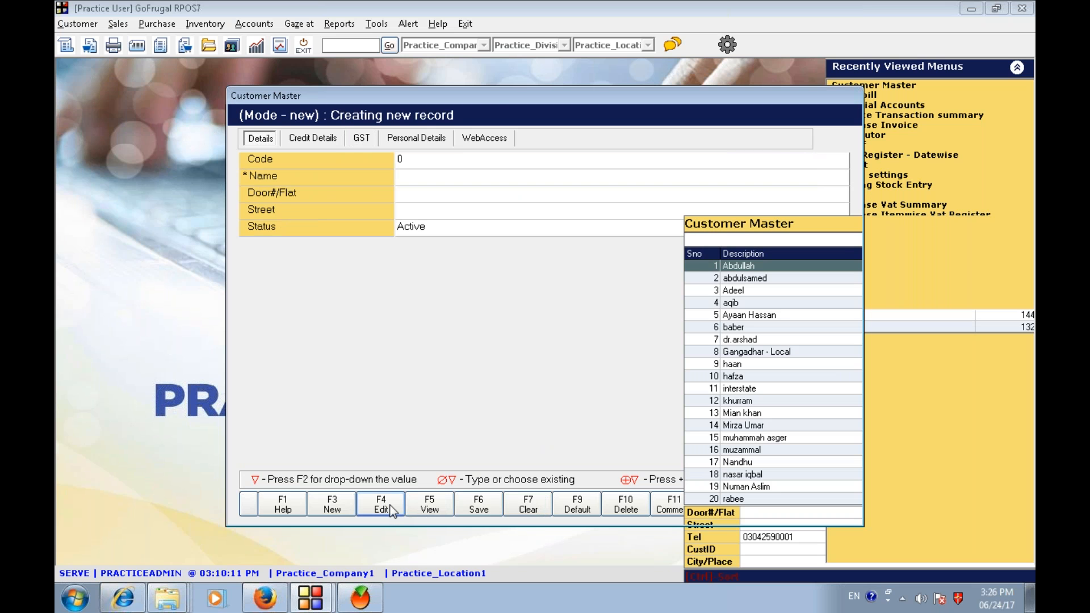
key("Return")
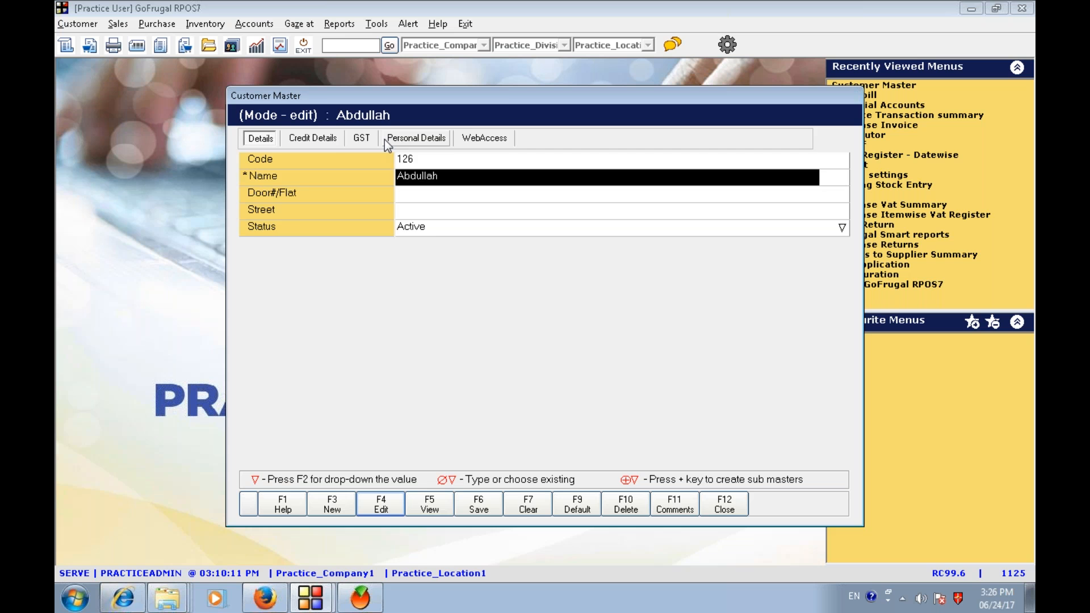
left_click(361, 138)
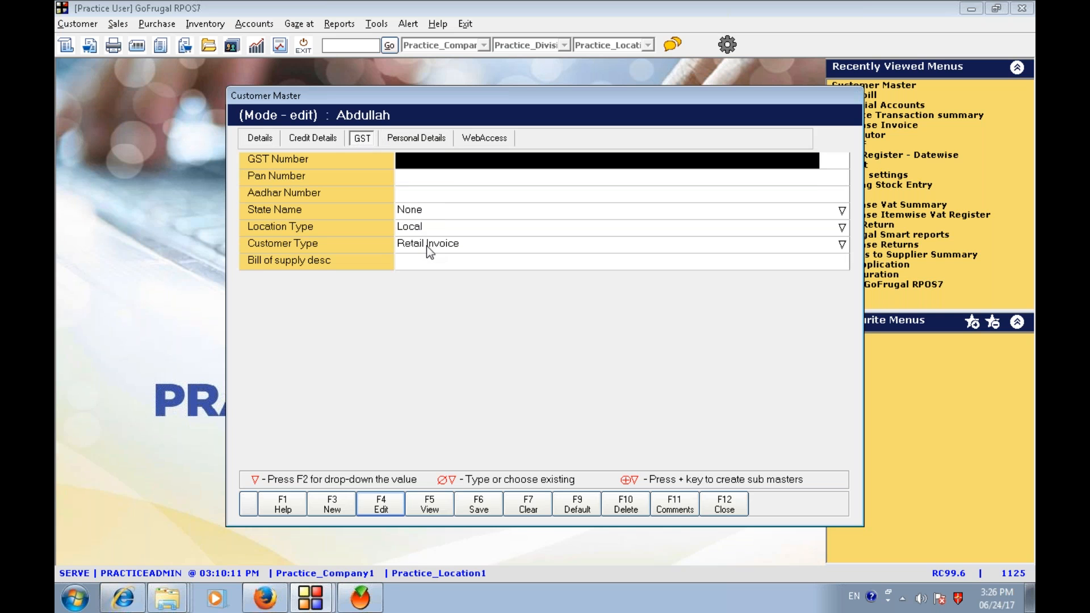
left_click(428, 246)
left_click(408, 160)
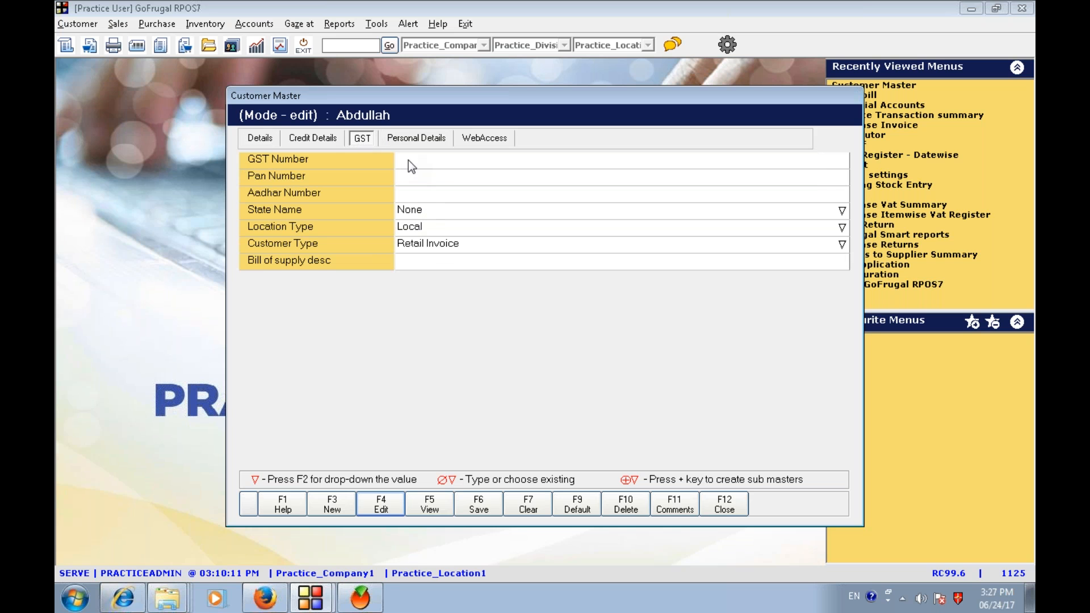
left_click(413, 176)
left_click(418, 196)
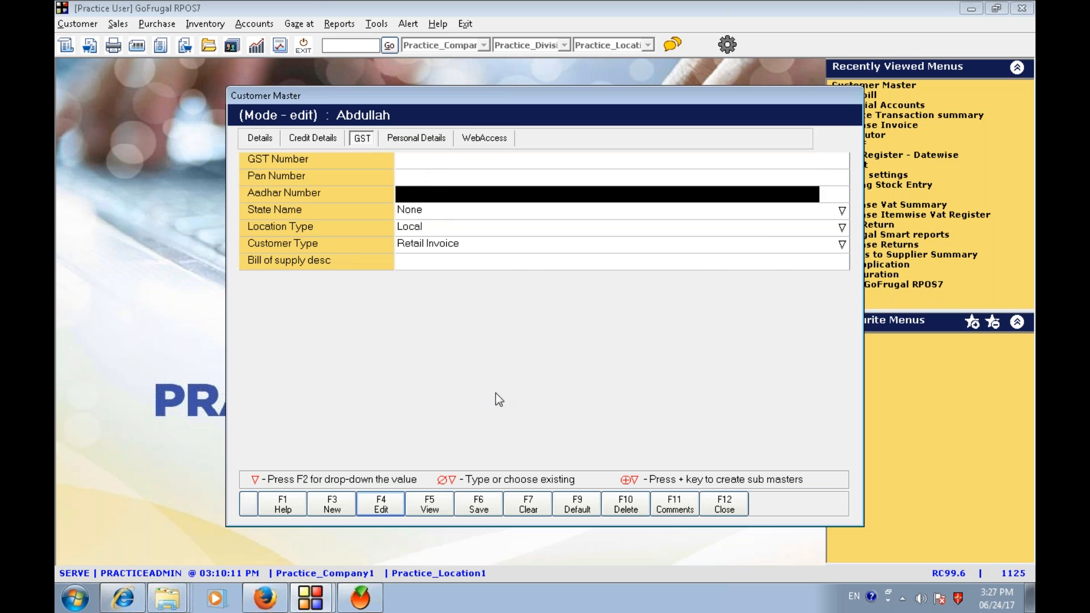
left_click(722, 512)
- Start a new sales bill and select customer Abdullah from the customers list
key("ctrl+b")
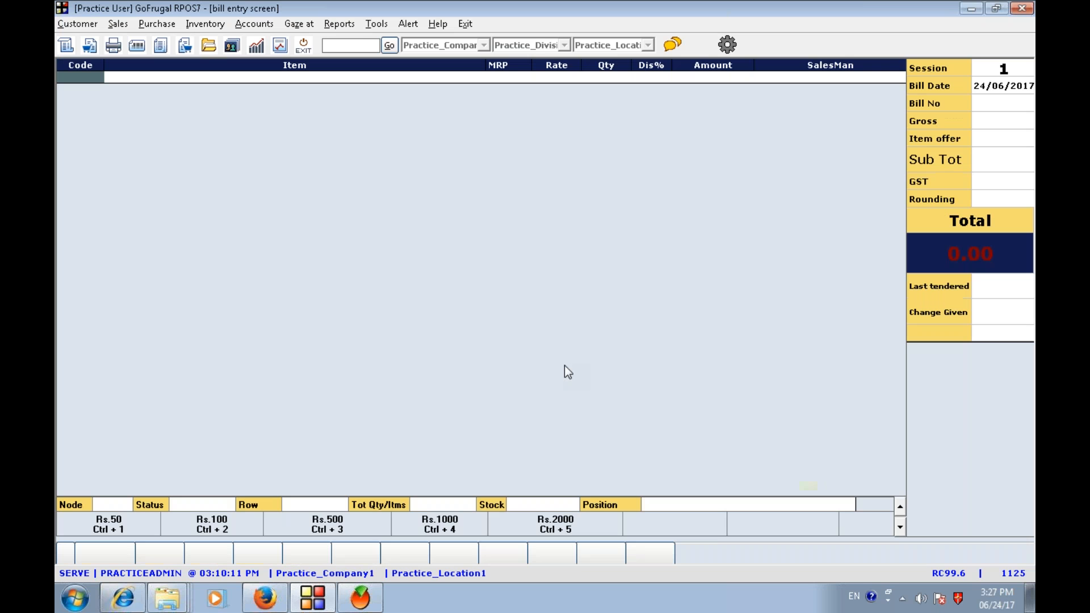
key("F11")
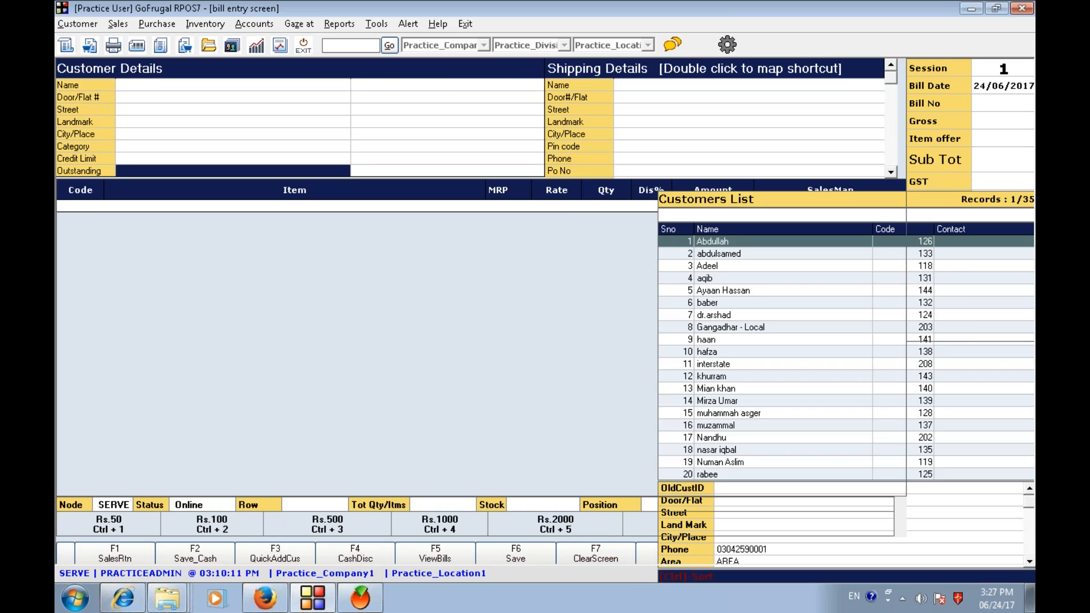
key("Return")
key("Return")
- Add Kancipuram Special Designer silk Saree to the bill with quantity 3
type("kanc")
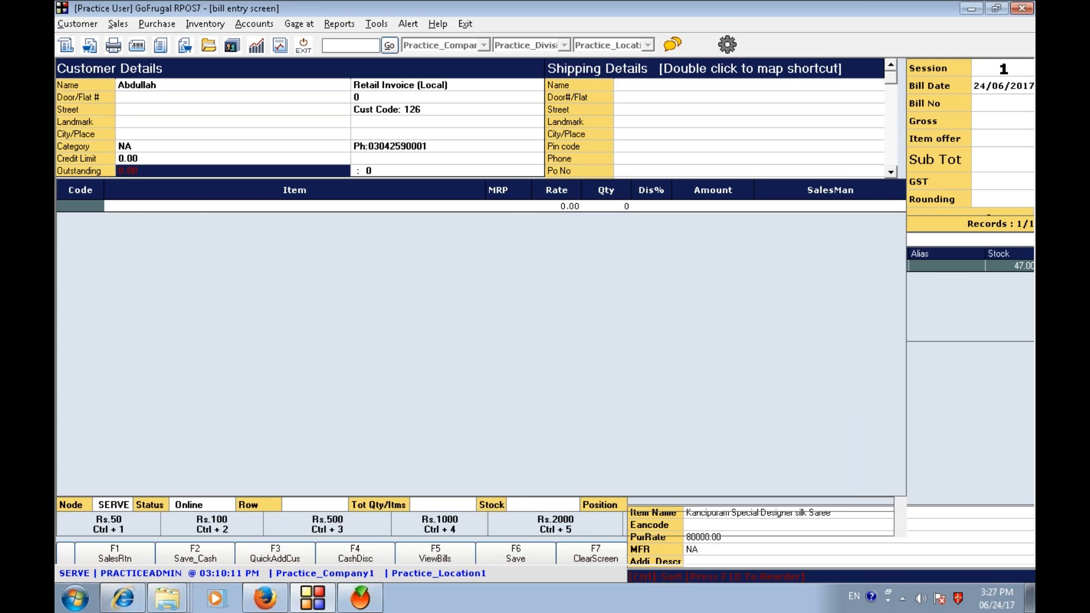
key("Return")
type("3")
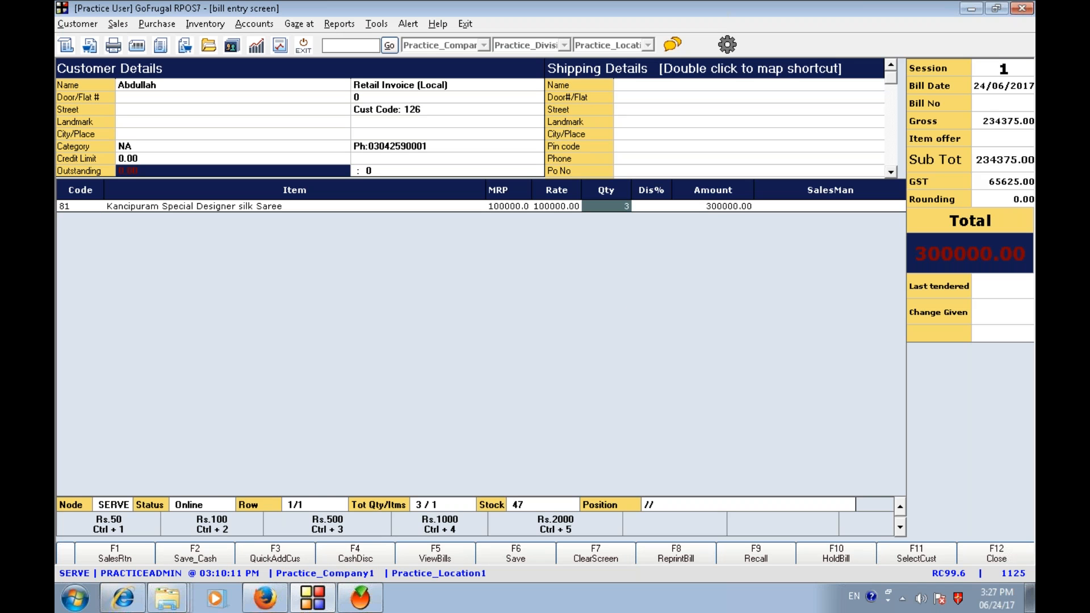
key("Return")
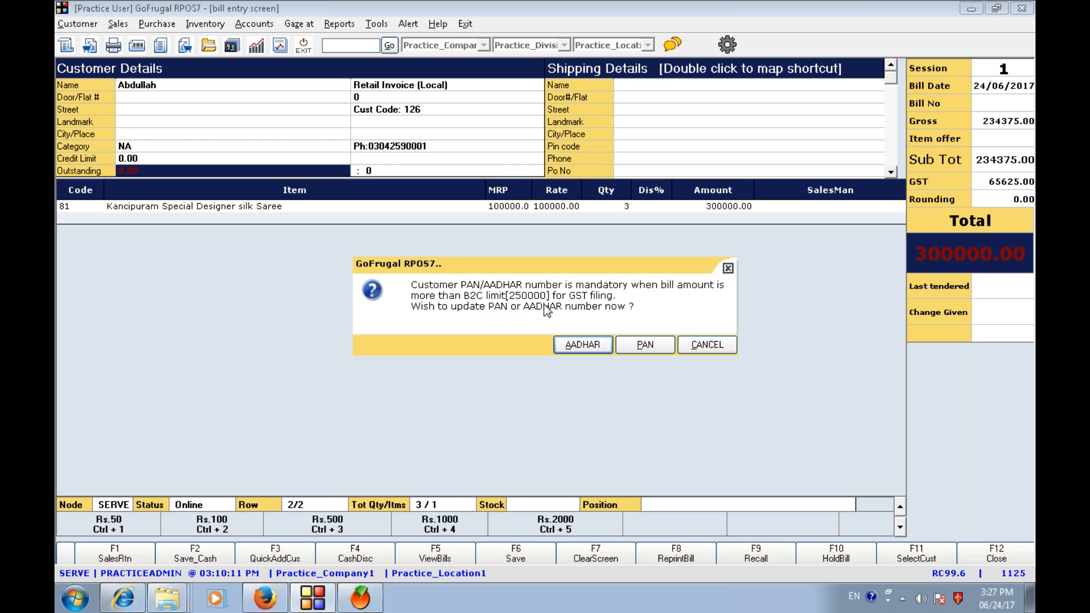
- Choose to update the customer's Aadhaar number when prompted and enter the Aadhaar number
left_click(597, 345)
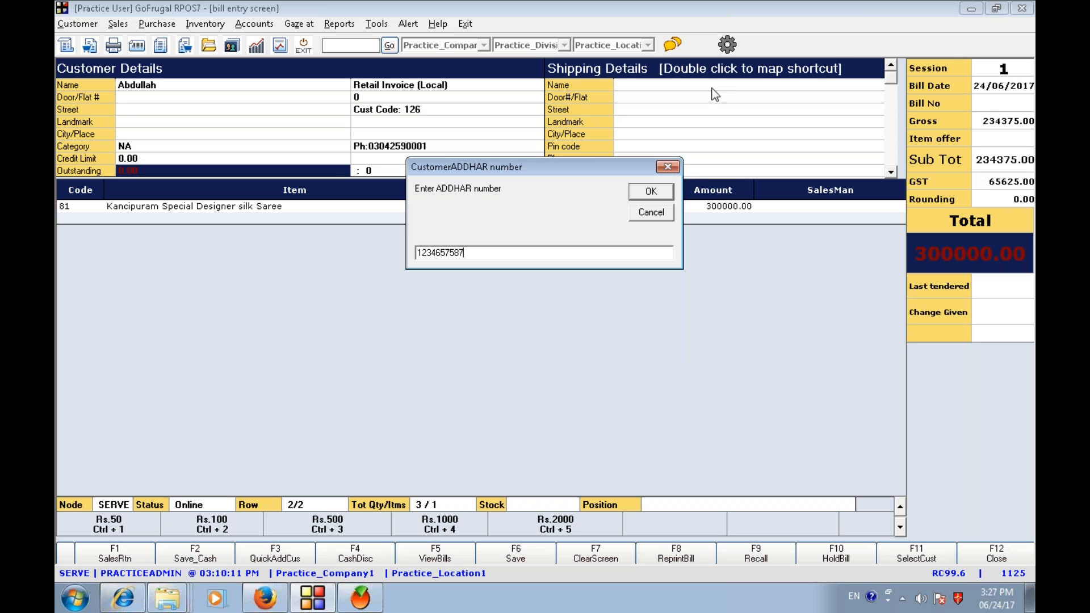
left_click(649, 199)
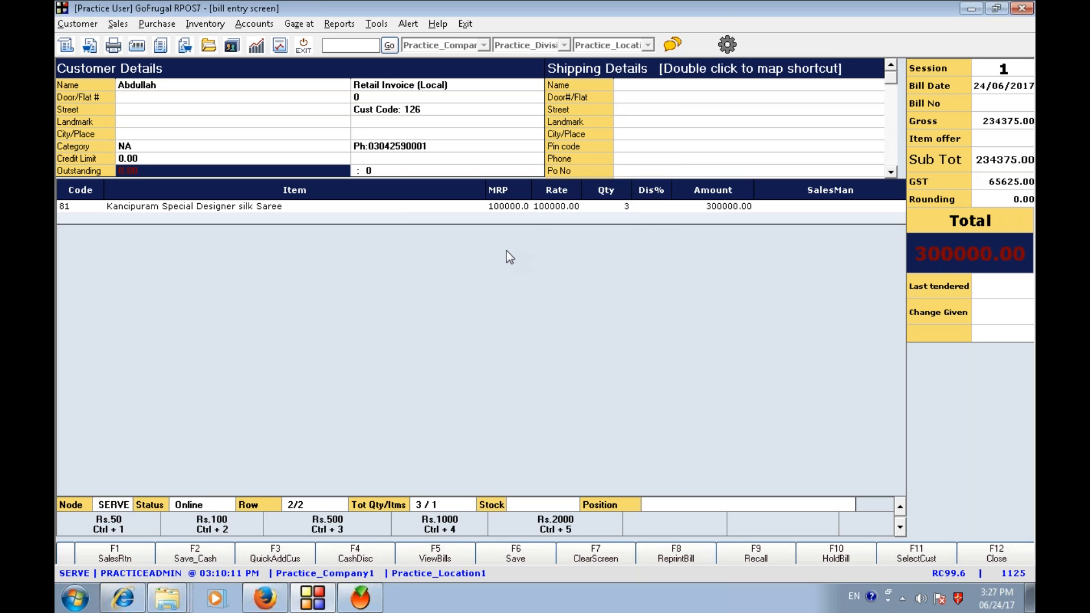
- Save the bill without printing, tendering 300000.00 in cash
key("Return")
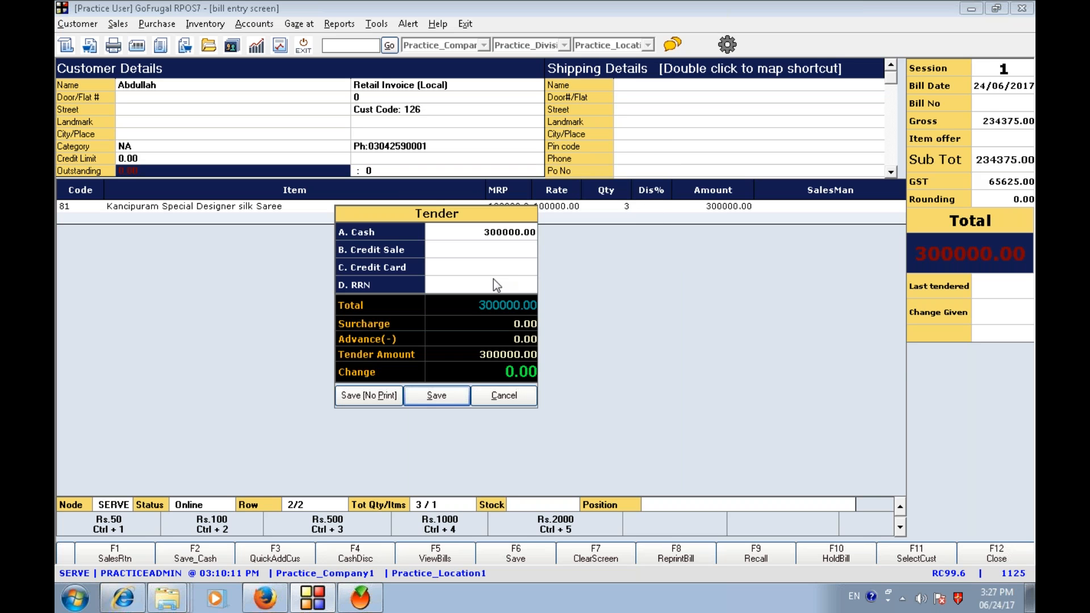
left_click(366, 398)
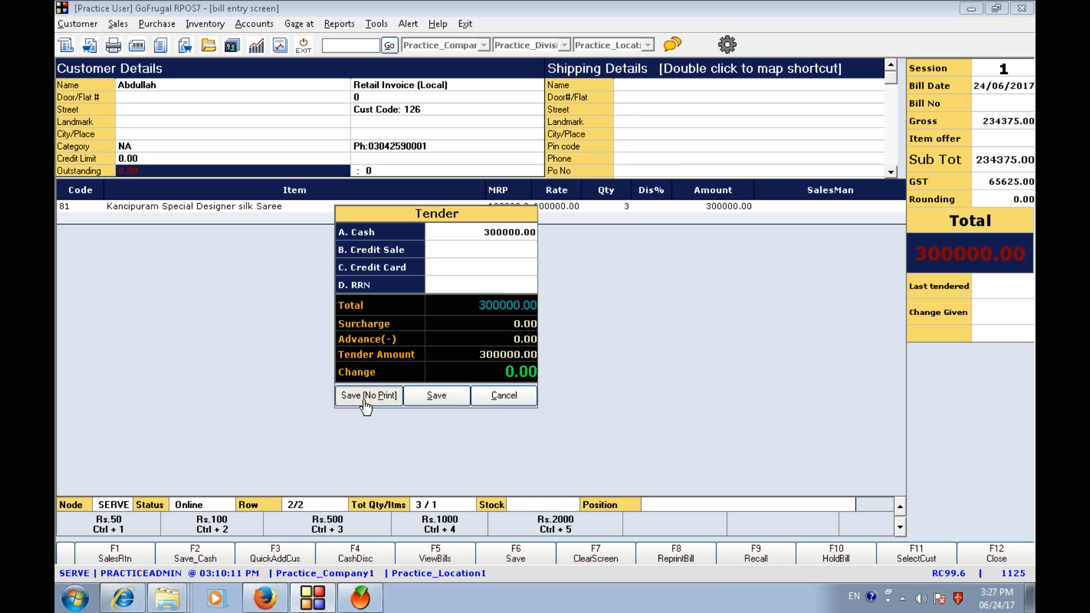
left_click(705, 344)
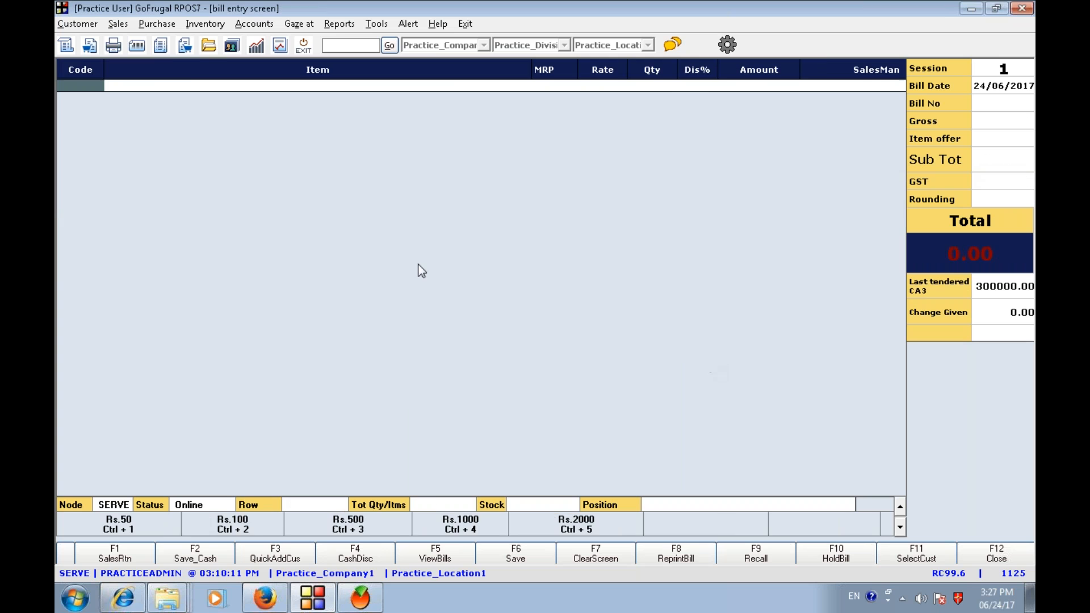
- Reopen customer Abdullah in Customer Master to view the updated GST details, then close it
left_click(91, 23)
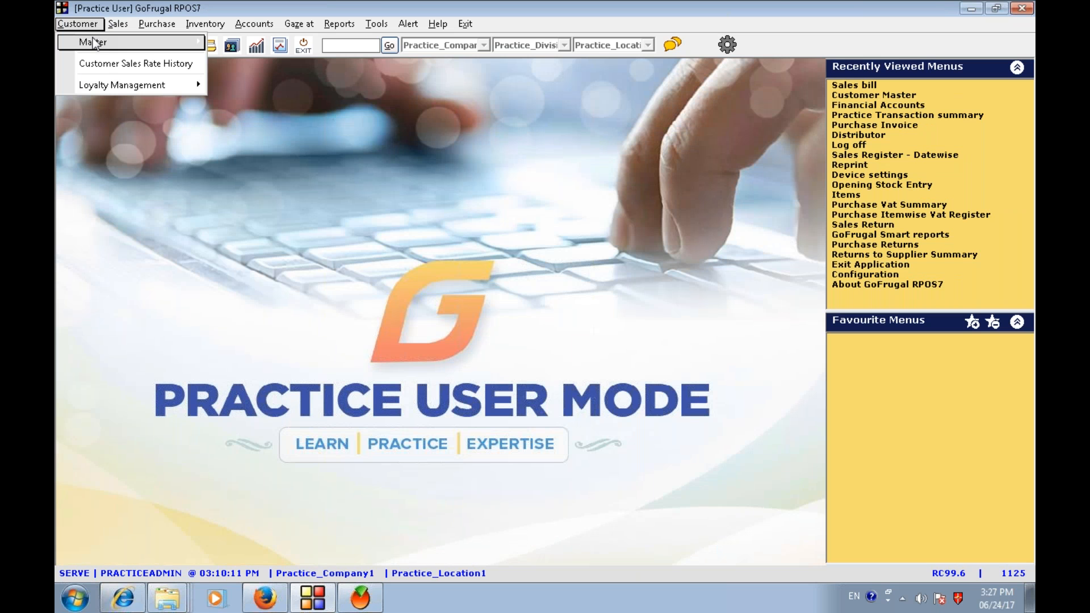
mouse_move(91, 39)
left_click(271, 58)
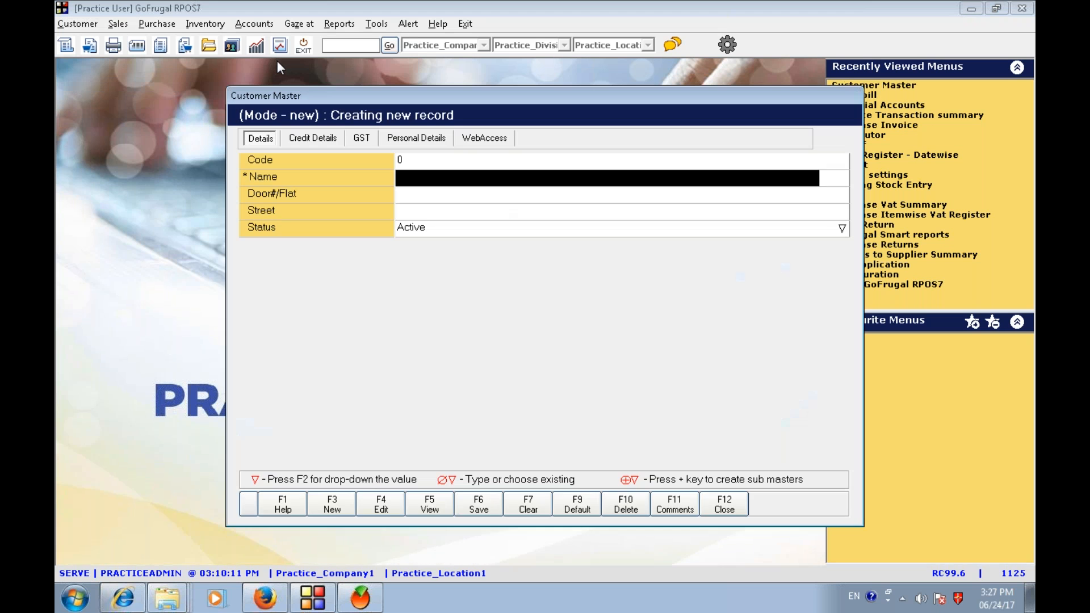
left_click(387, 496)
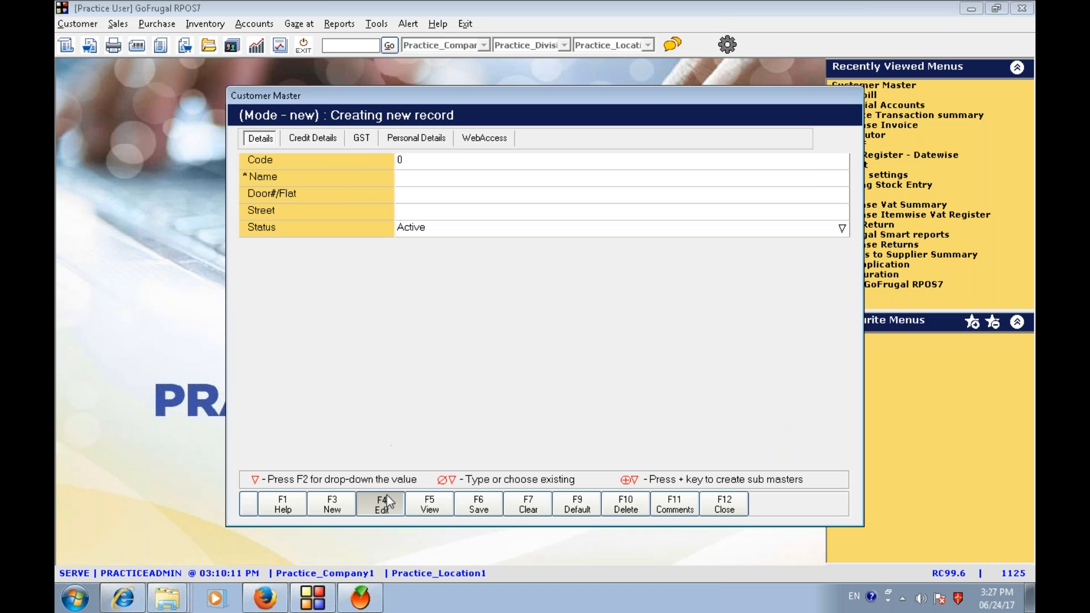
key("Return")
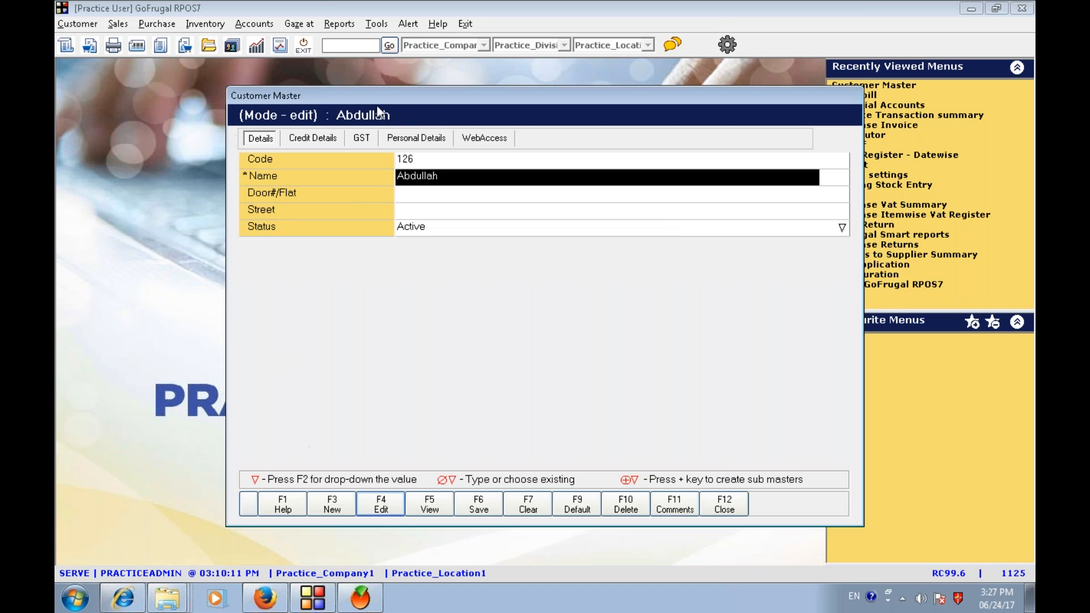
left_click(366, 138)
left_click(383, 199)
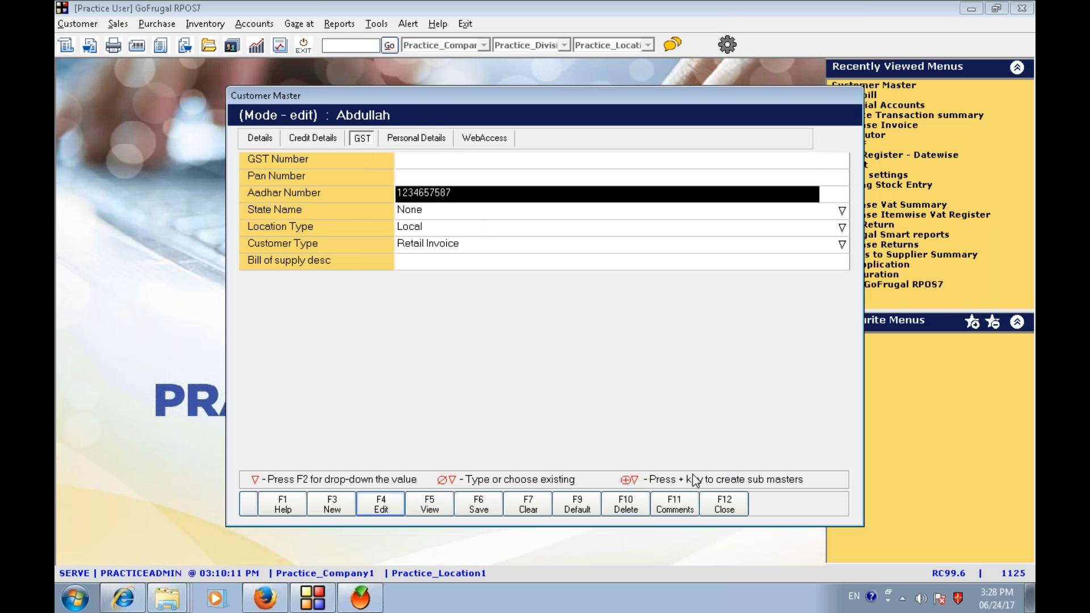
left_click(724, 504)
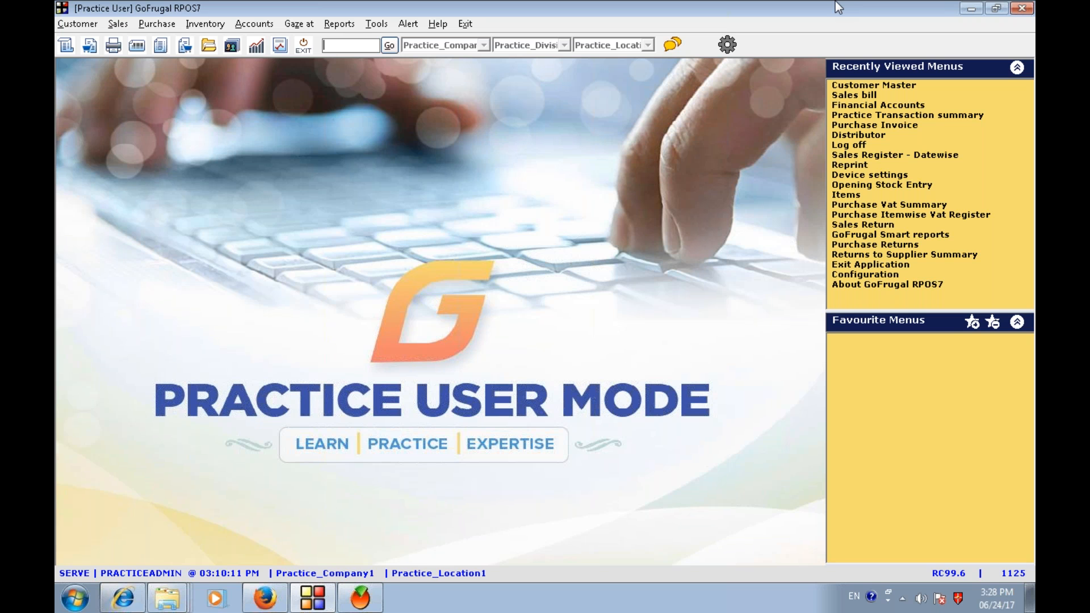
mouse_move(811, 1)
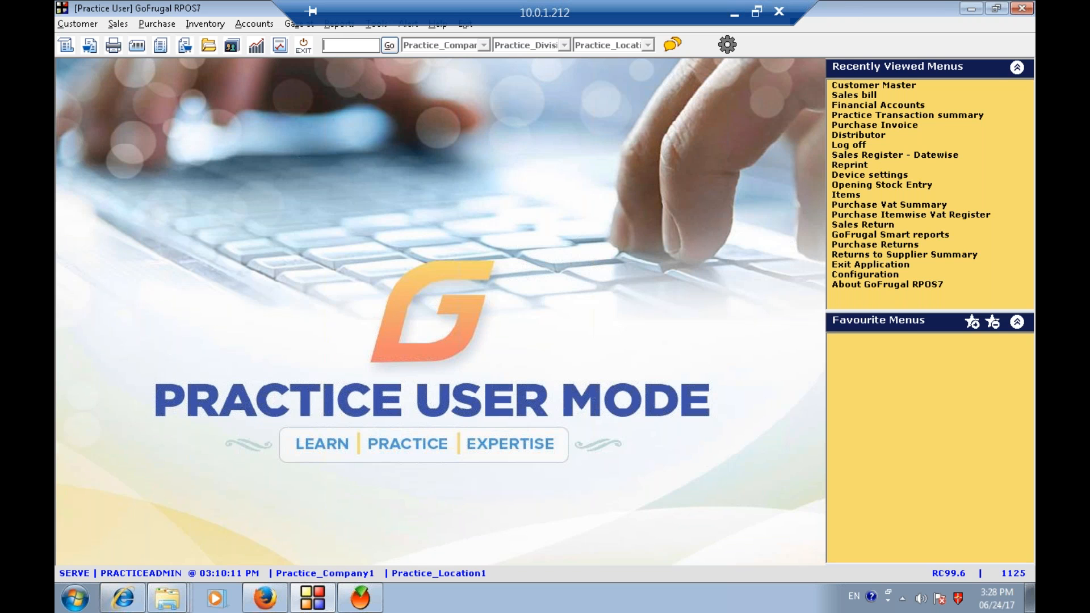
- Start a new sales bill and select the customer found by searching 'raj'
key("F2")
key("F11")
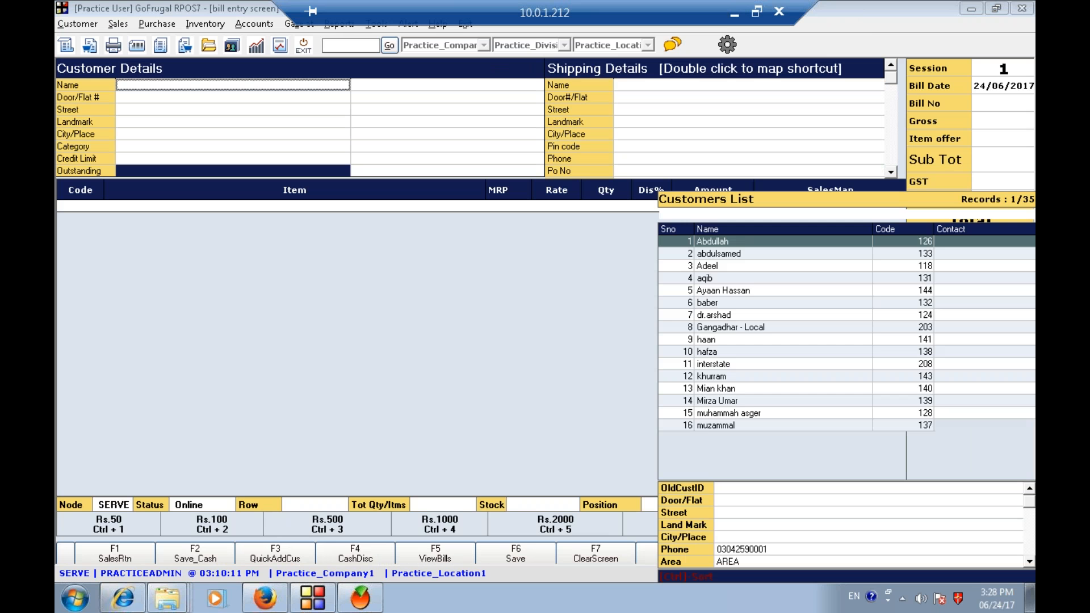
type("raj")
key("Return")
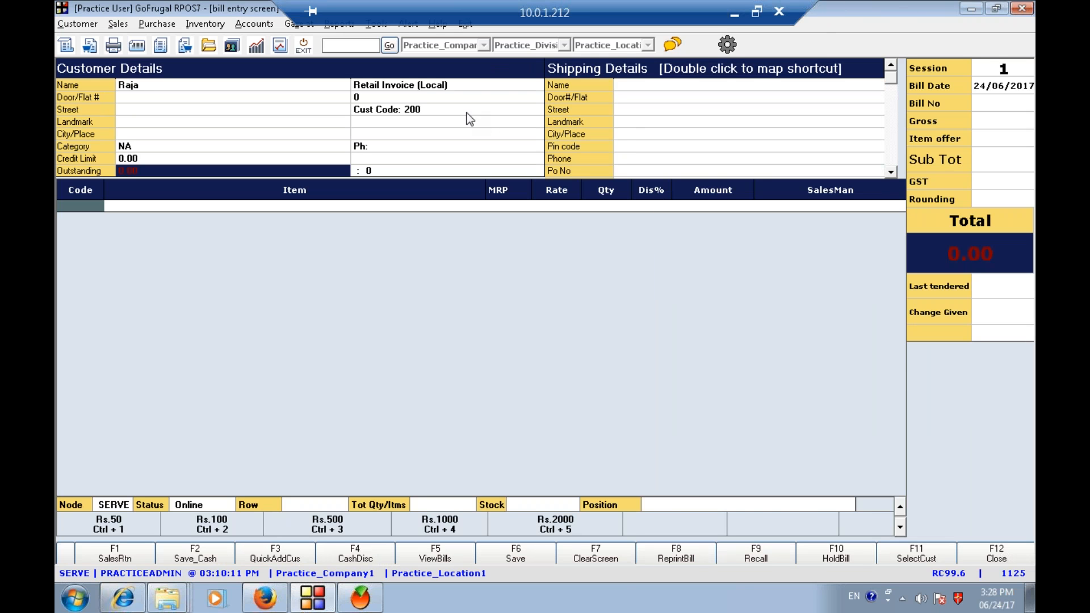
- Add Coleman Teammate Beverage Cooler 1/2Gallon to the bill with quantity 1
key("Return")
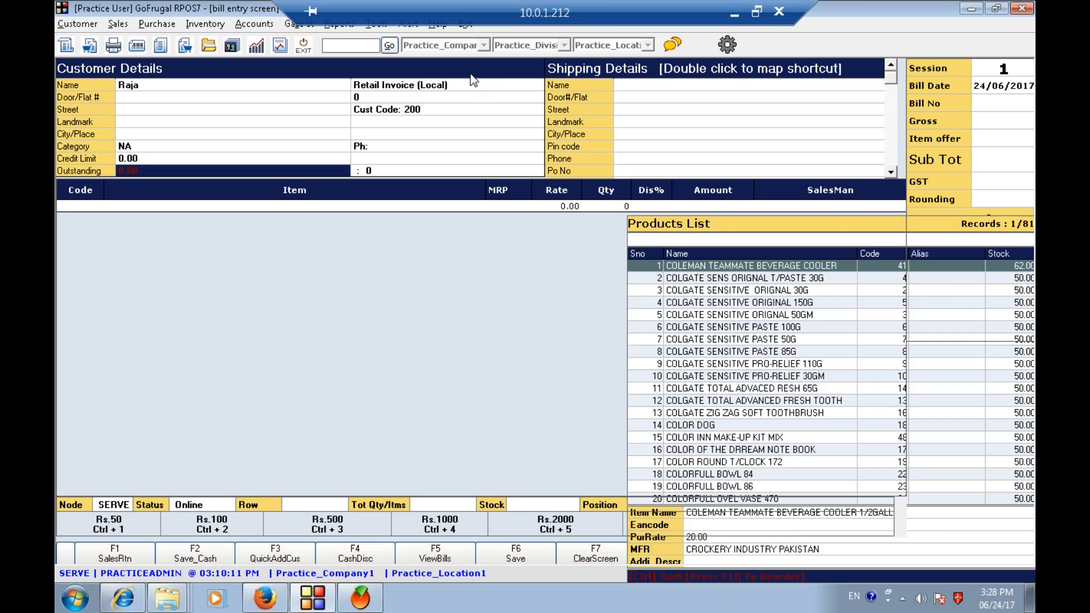
key("Return")
key("Return")
- Save the bill without printing, tendering 26.00 in cash
key("F6")
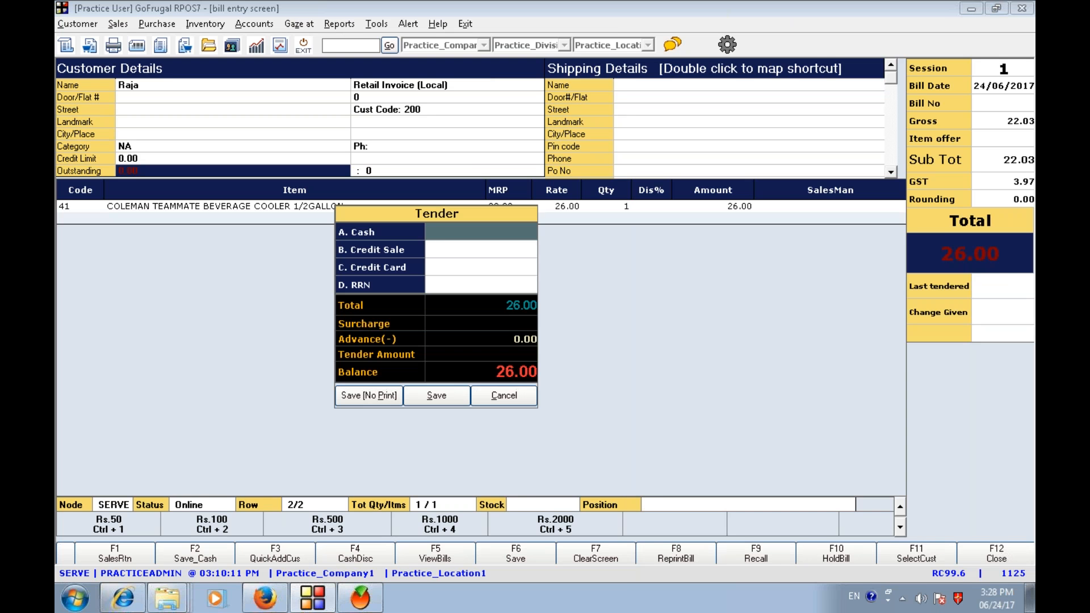
key("Return")
left_click(380, 403)
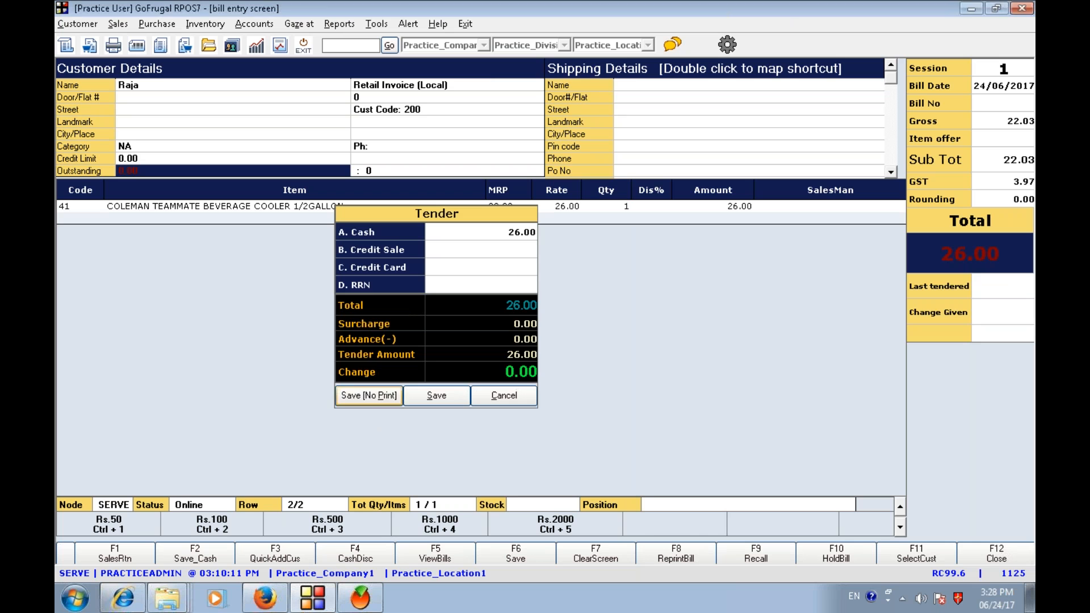
left_click(701, 346)
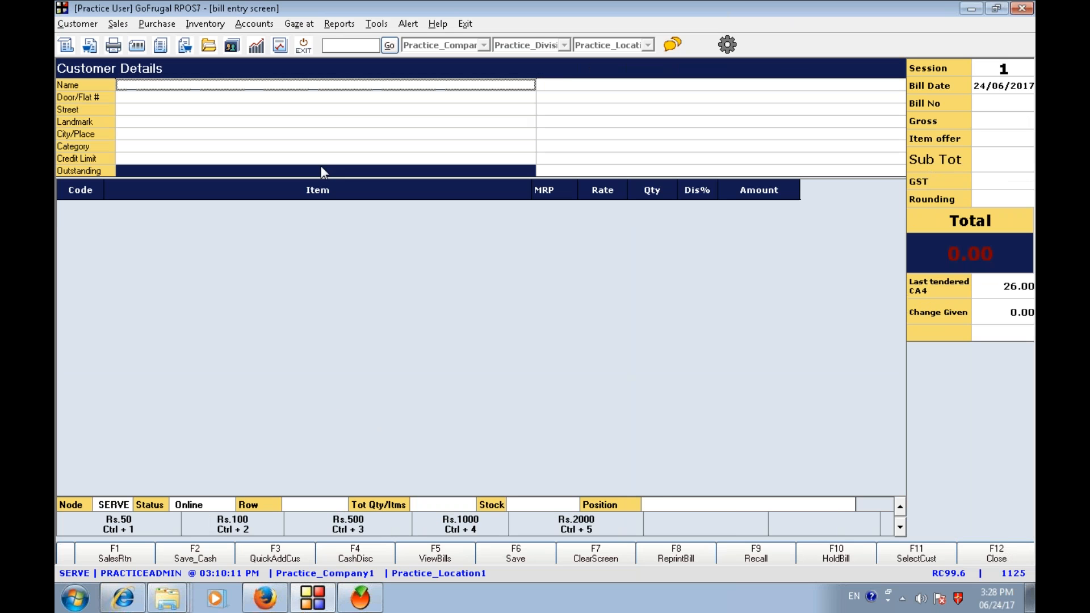
- Select customer Nandhu for the next sales bill by searching 'nand'
type("na")
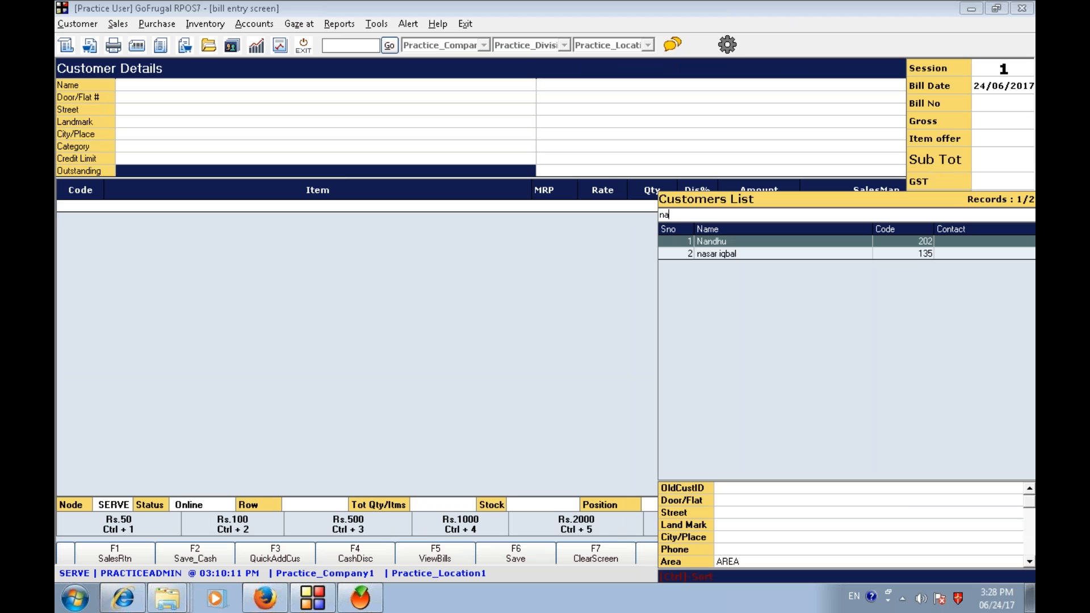
type("nd")
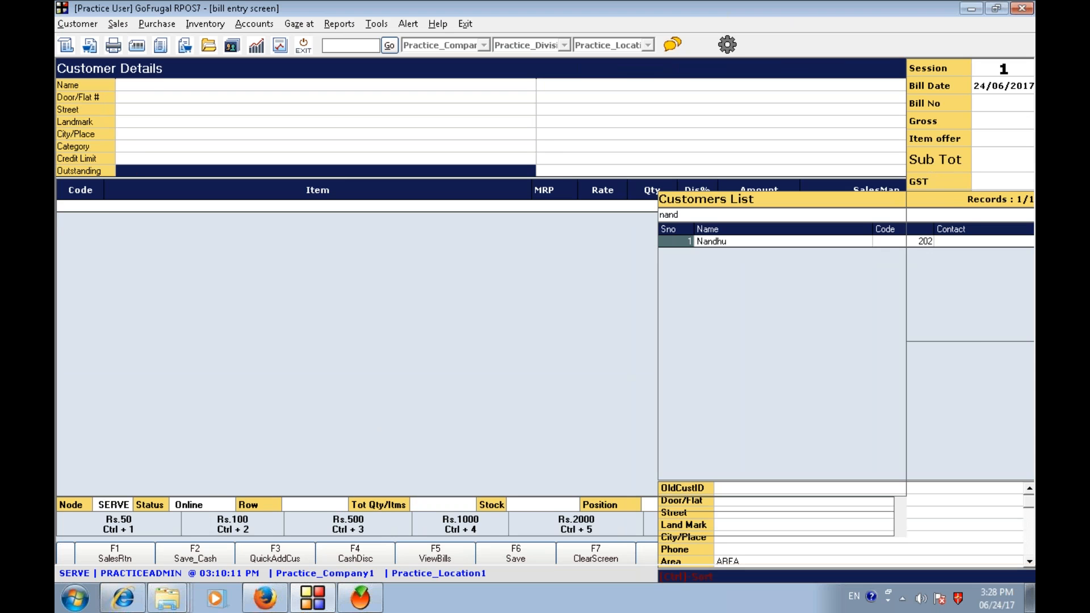
key("Return")
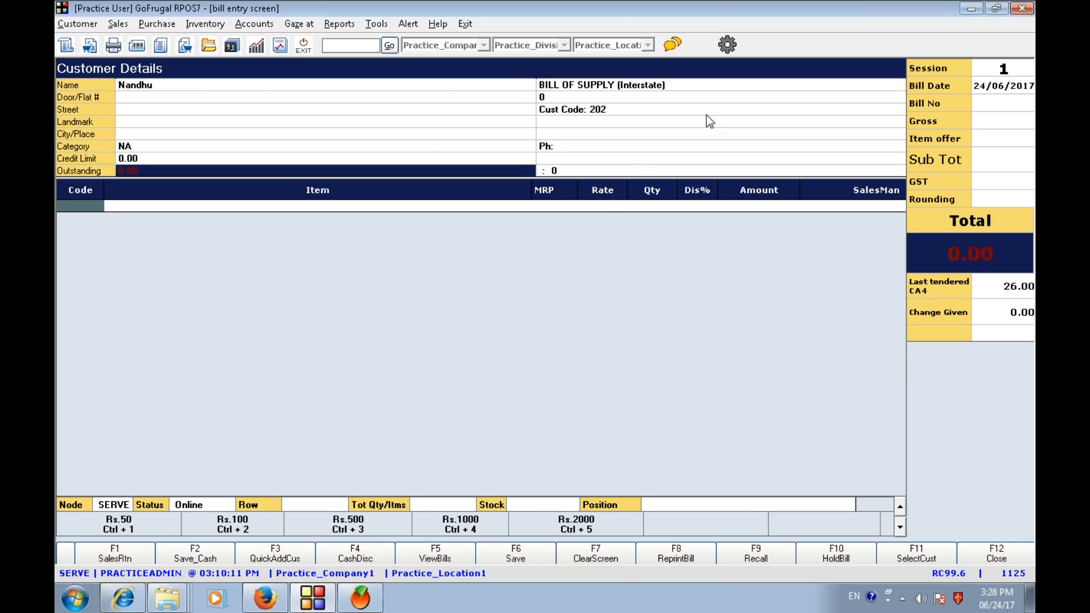
- Add Coleman Teammate Beverage Cooler 1/2Gallon to the bill with quantity 1
key("Return")
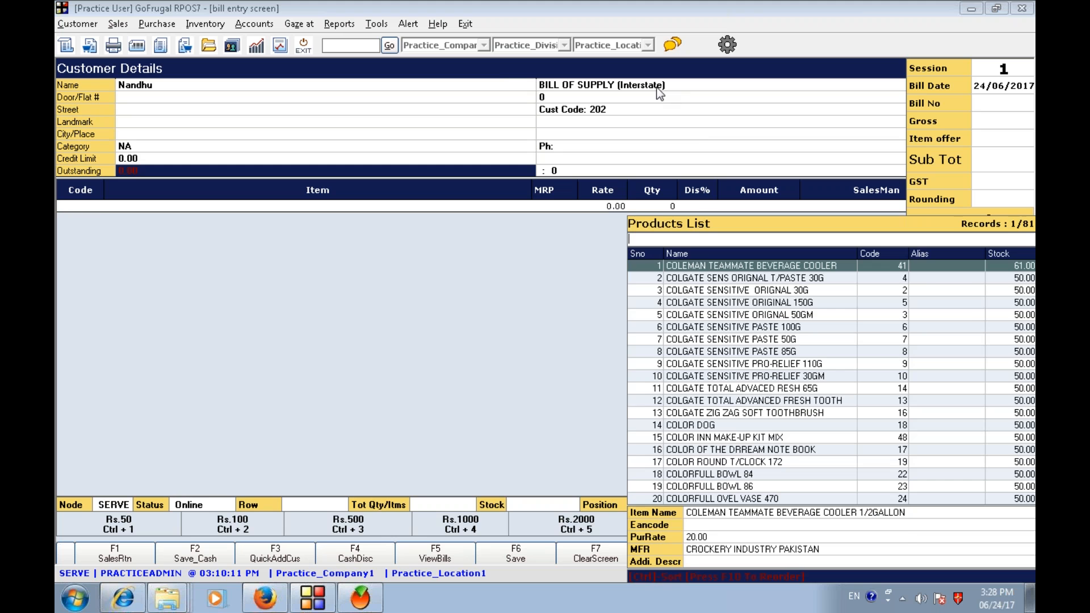
key("Return")
key("Return")
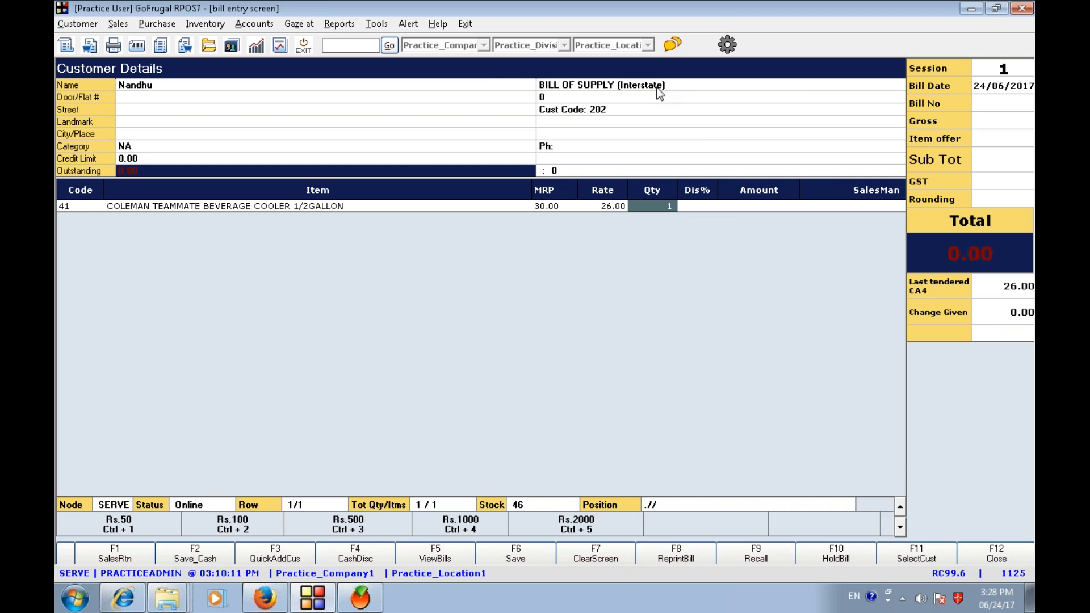
- Save the bill without printing, tendering 26.00 in cash
key("F6")
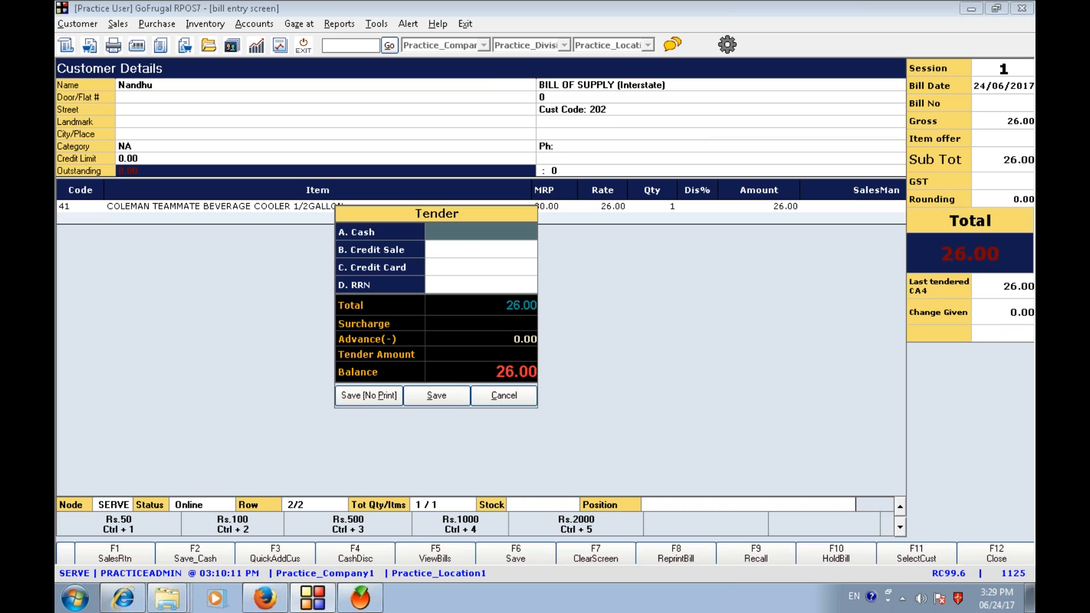
key("Return")
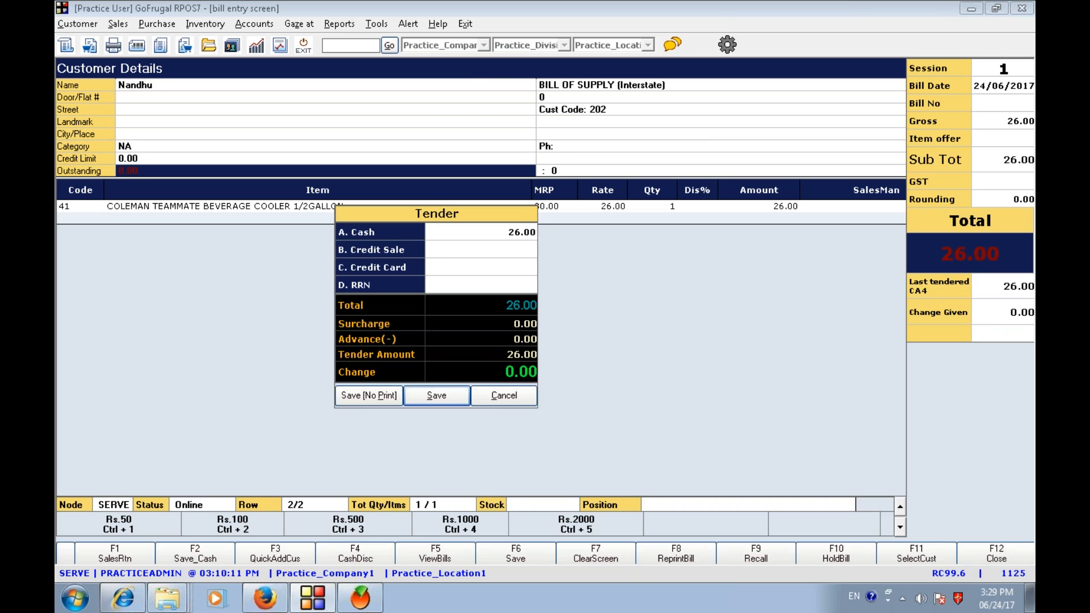
left_click(369, 396)
left_click(713, 343)
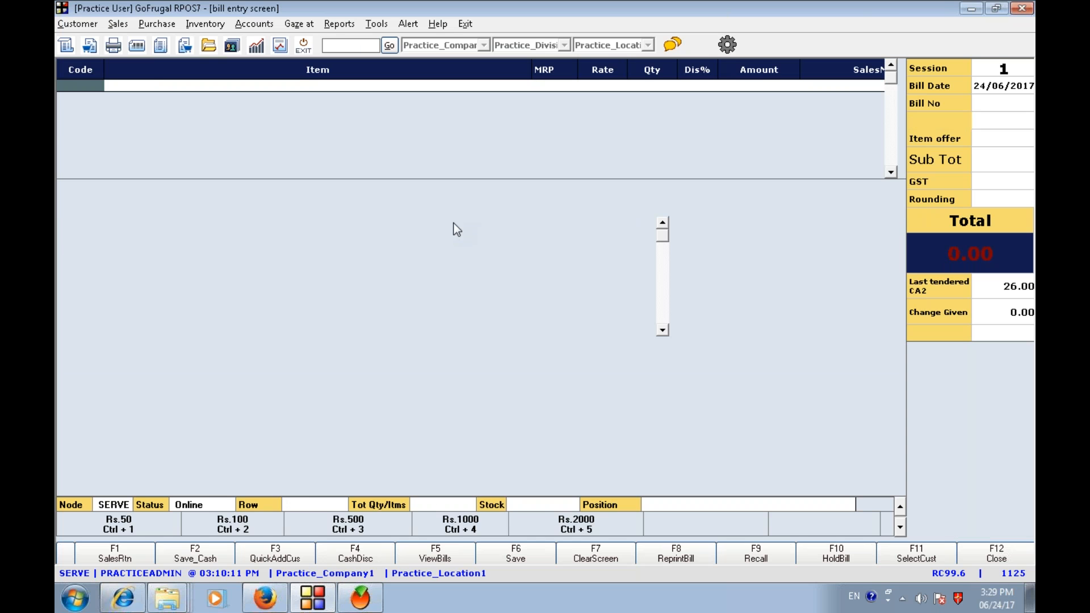
- Start a new sales bill and select the customer found by searching 'siva'
key("F11")
type("si")
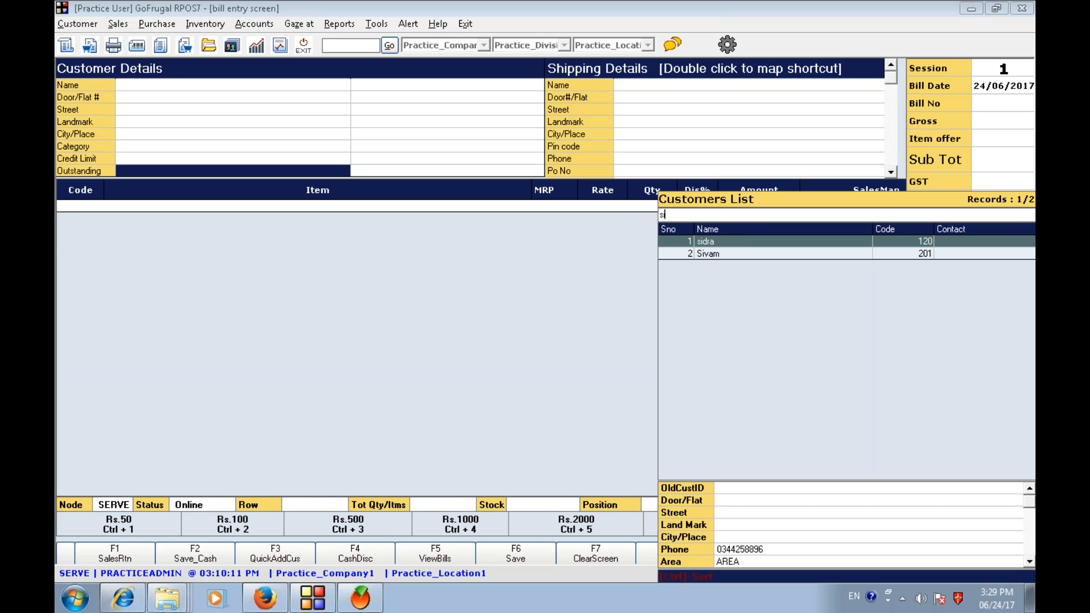
key("Down")
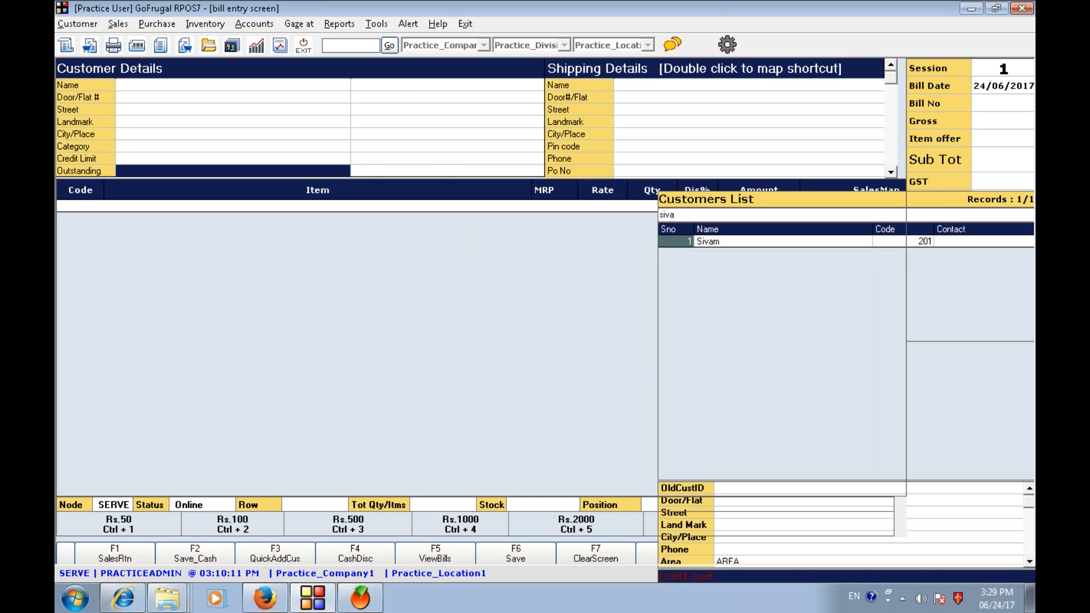
key("Return")
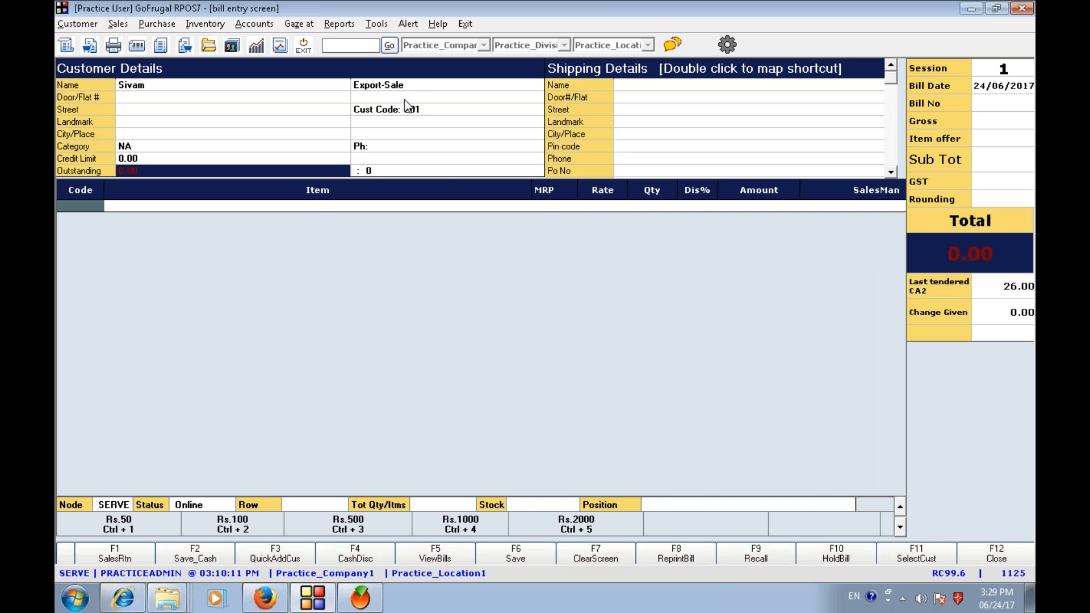
- Add Coleman Teammate Beverage Cooler 1/2Gallon to this bill with quantity 1
key("Return")
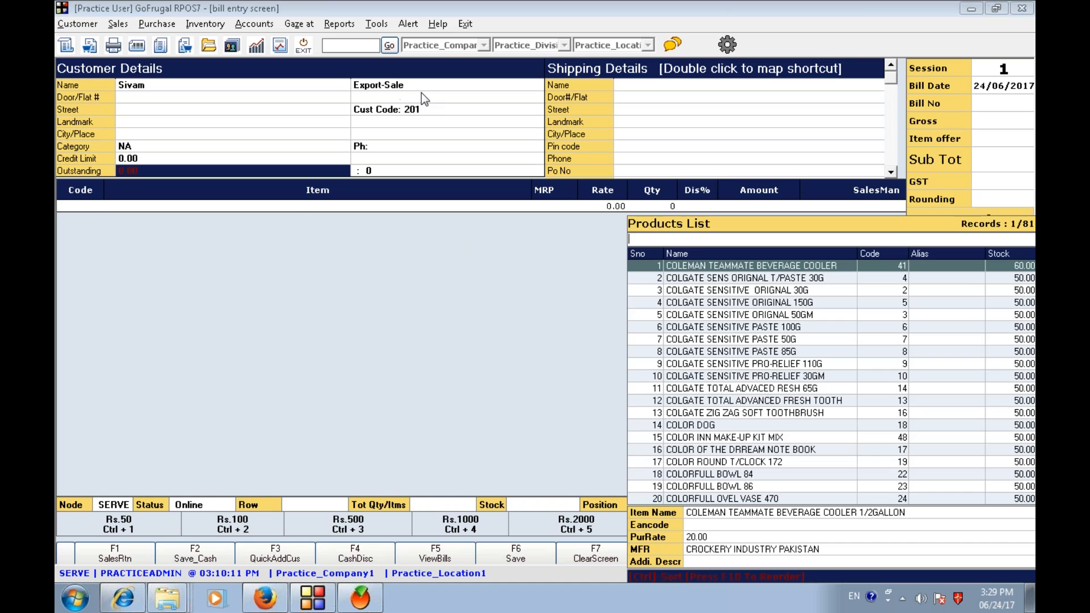
key("Return")
- Save this bill without printing, tendering 26.00 in cash, and close the bill entry screen
key("Return")
key("F6")
key("Return")
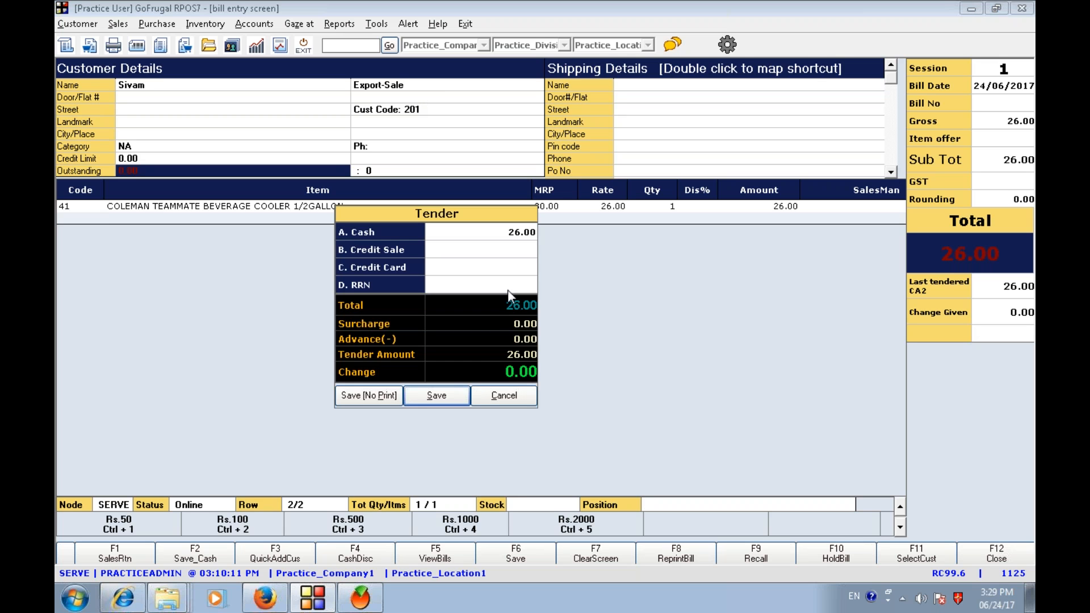
left_click(369, 395)
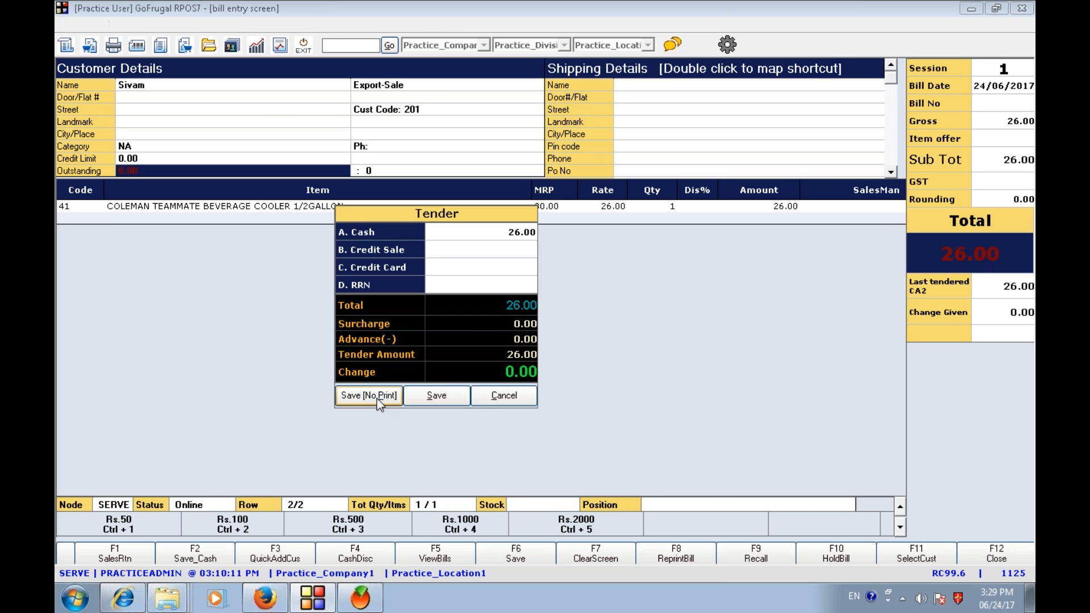
left_click(707, 344)
key("Escape")
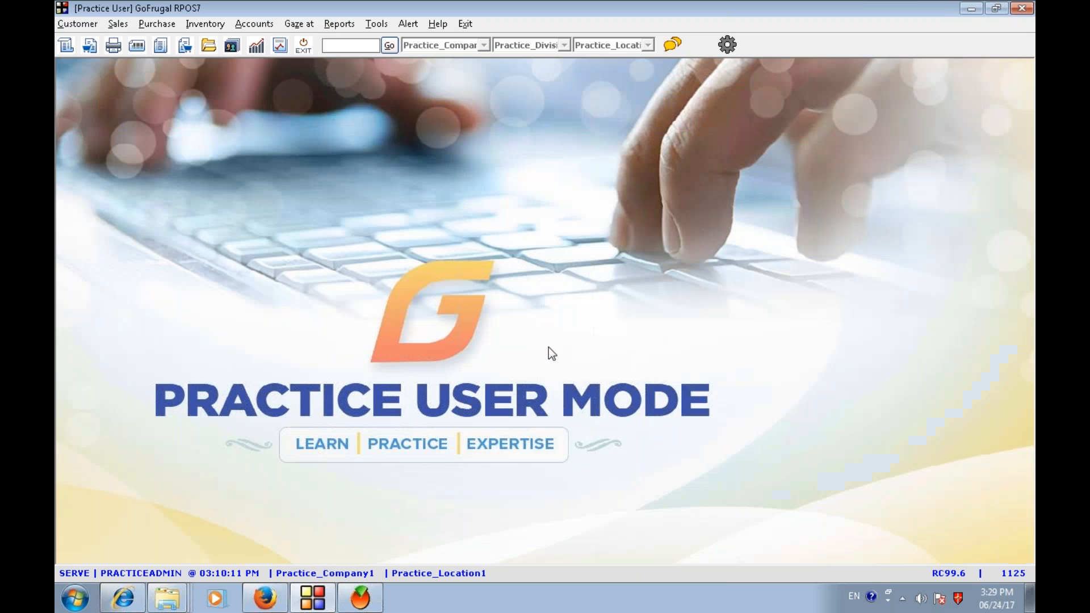
- Switch to GoFrugal TRAC and open the Day Book from the daily reports
left_click(362, 596)
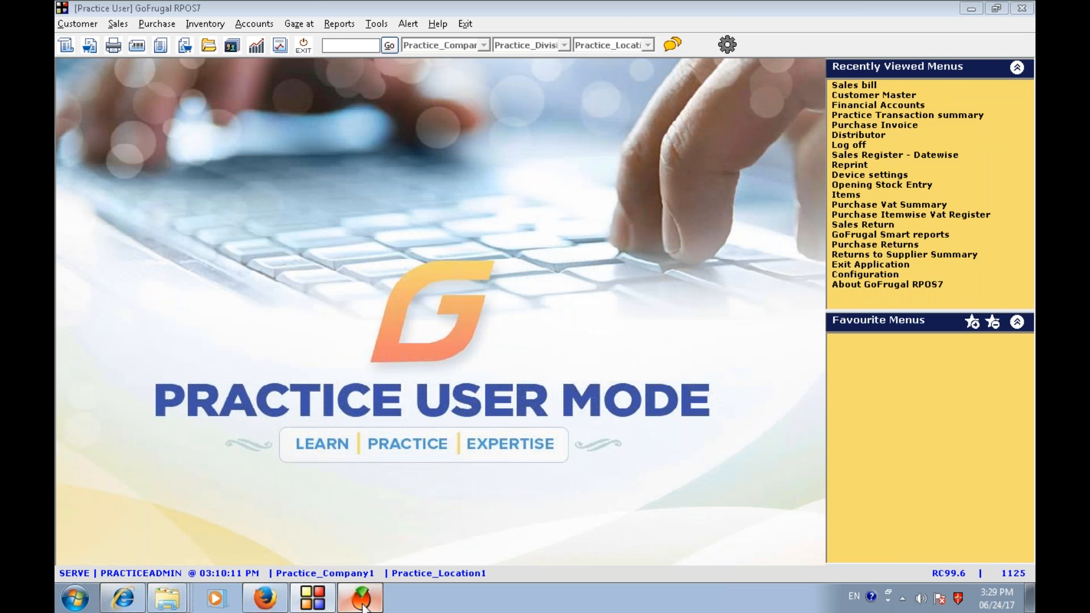
left_click(309, 25)
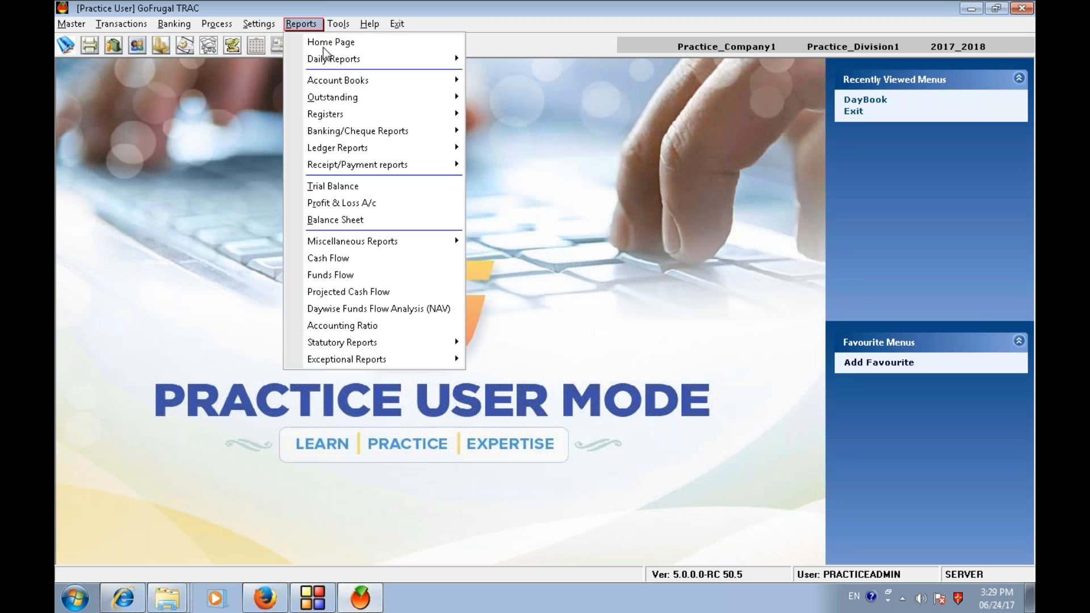
mouse_move(345, 60)
left_click(518, 60)
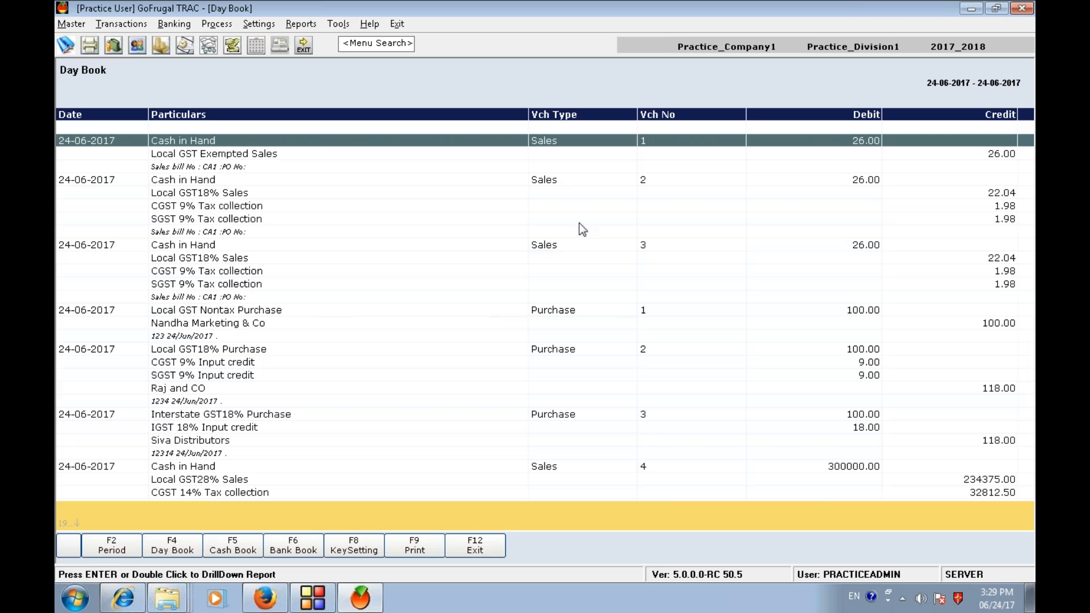
- Scroll through the Day Book entries to review the ledger postings of each sales and purchase voucher
key("Down")
key("Down")
key("Down")
key("Down")
key("Down")
key("Down")
key("Down")
key("Down")
key("Down")
key("Down")
key("Down")
key("Down")
key("Down")
key("Down")
key("Down")
key("Down")
key("Down")
key("Down")
key("Down")
key("Down")
key("Down")
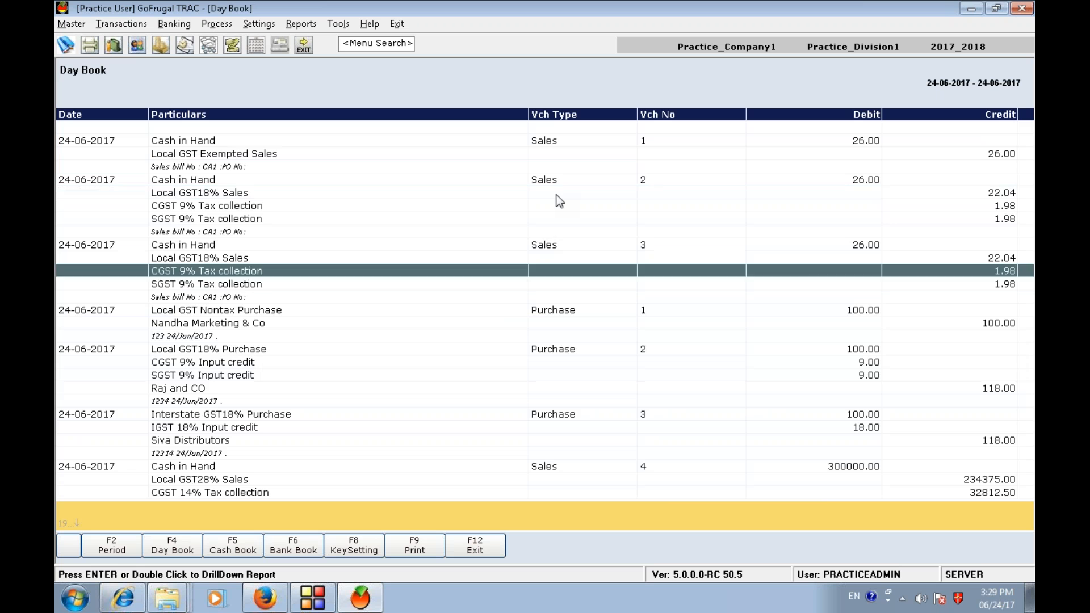
key("Down")
key("Down")
key("Up")
key("Up")
key("Up")
key("Up")
key("Up")
key("Up")
key("Up")
key("Down")
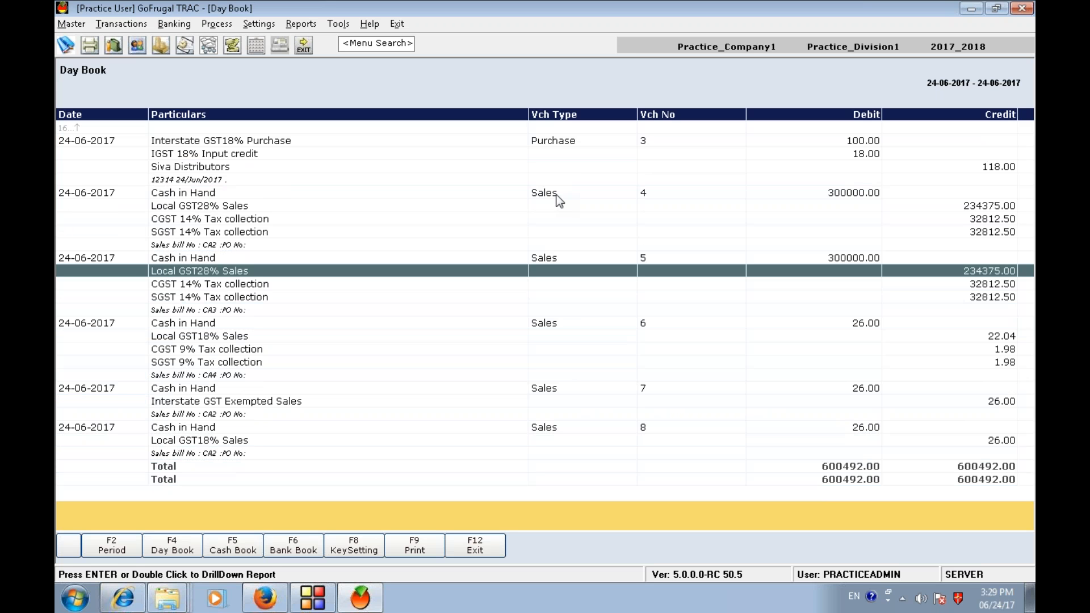
key("Down")
key("Down")
key("Down")
key("Down")
key("Down")
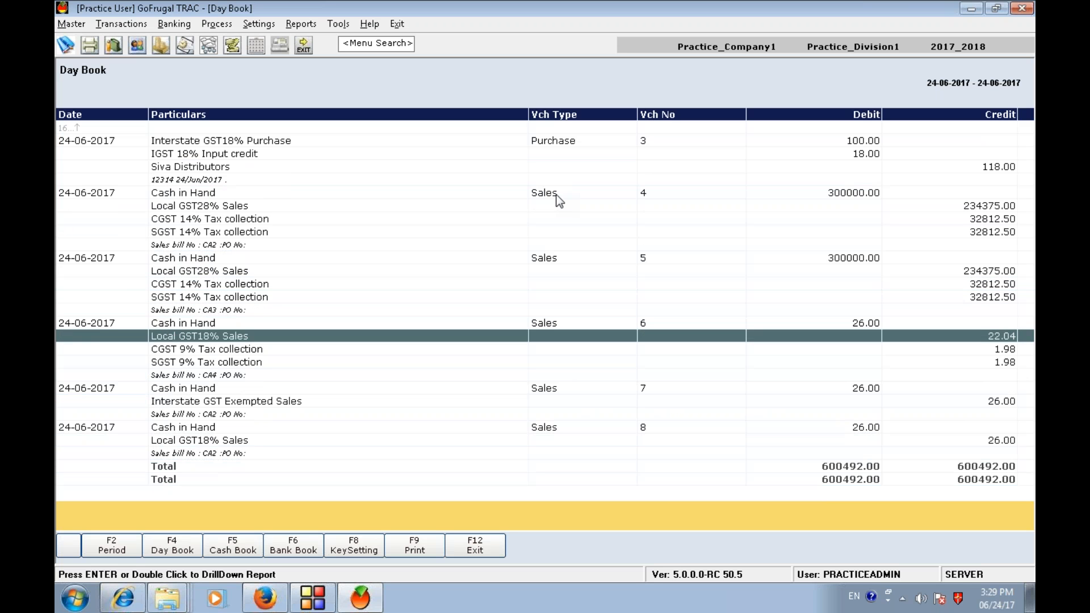
key("Up")
key("Down")
key("Down")
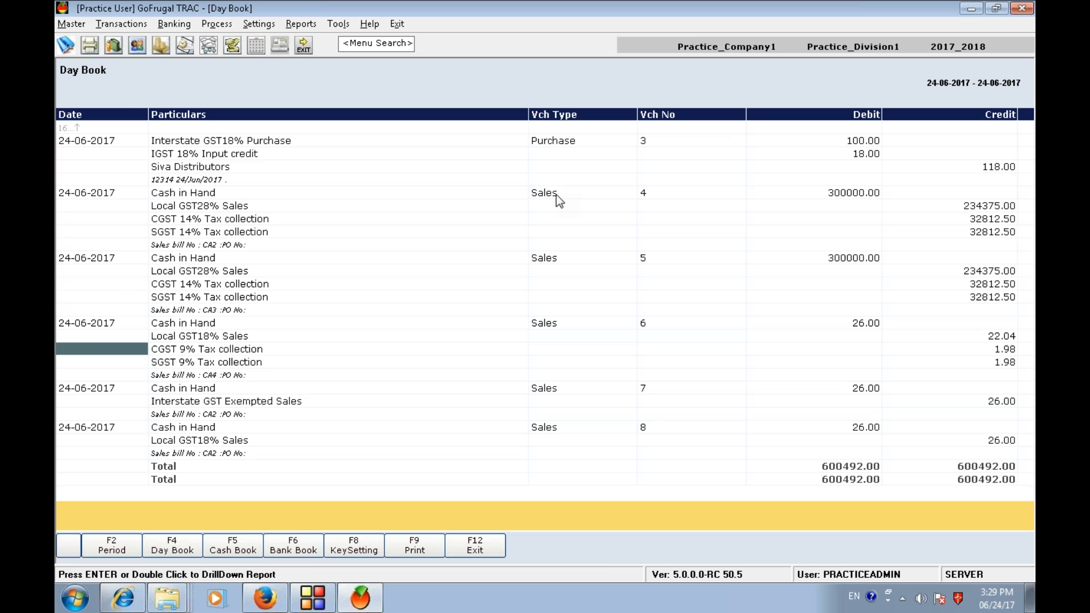
key("Down")
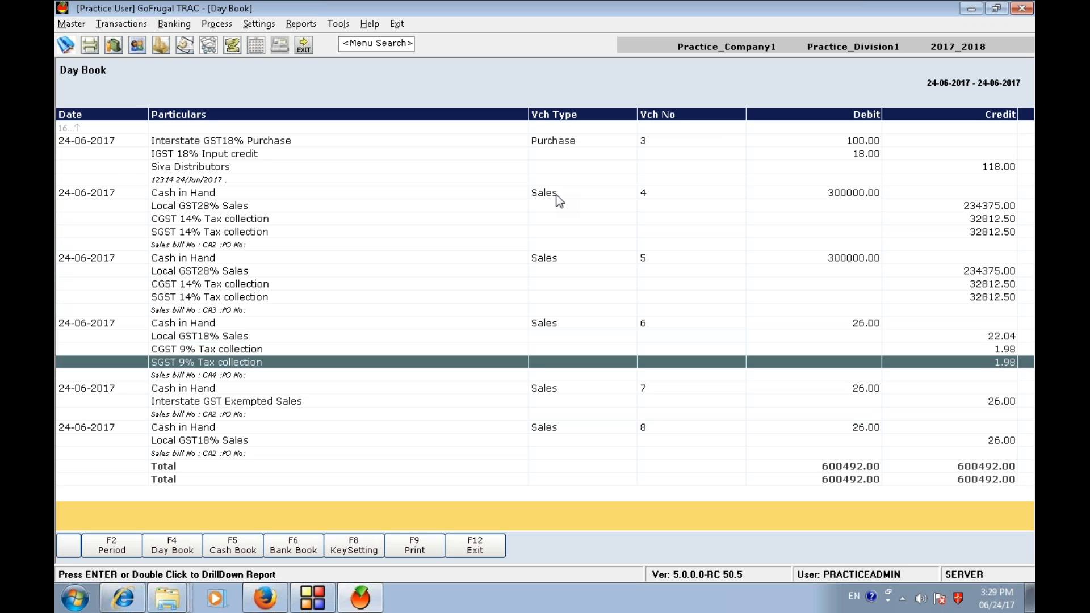
key("Down")
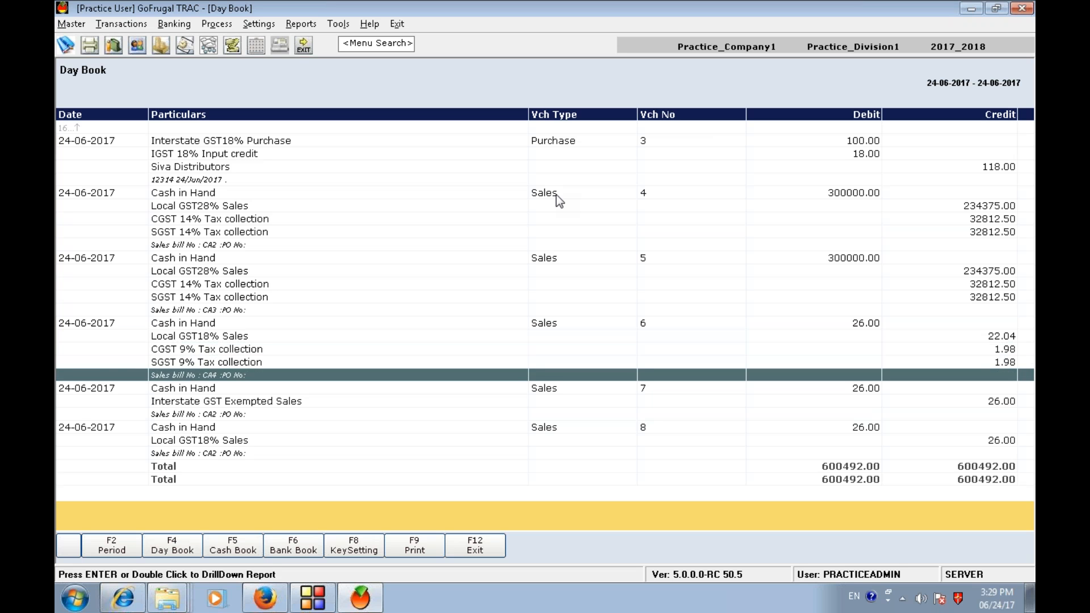
key("Down")
key("Down")
key("Down")
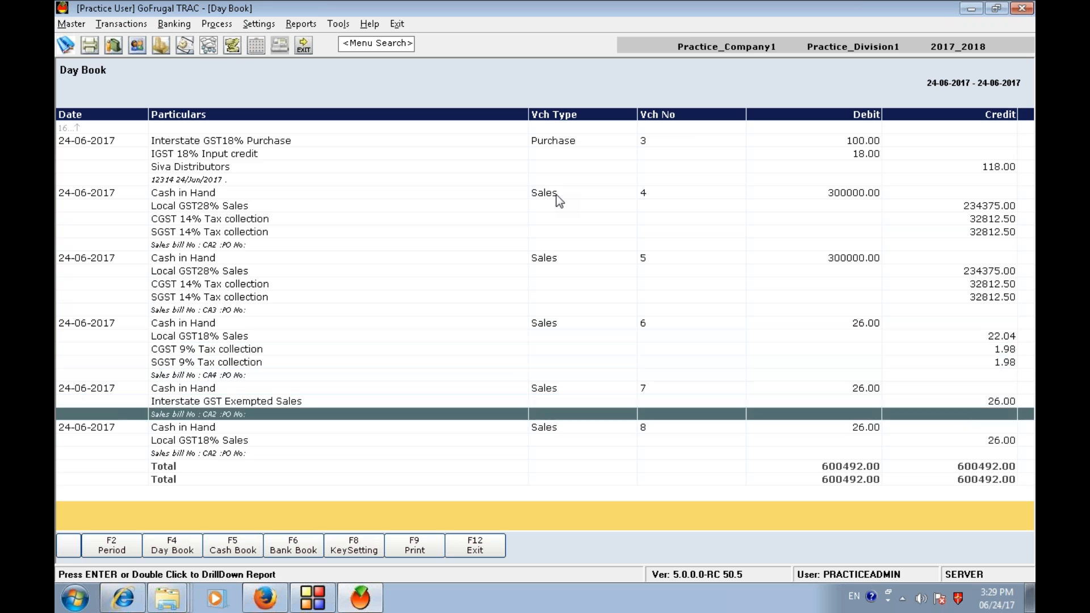
key("Down")
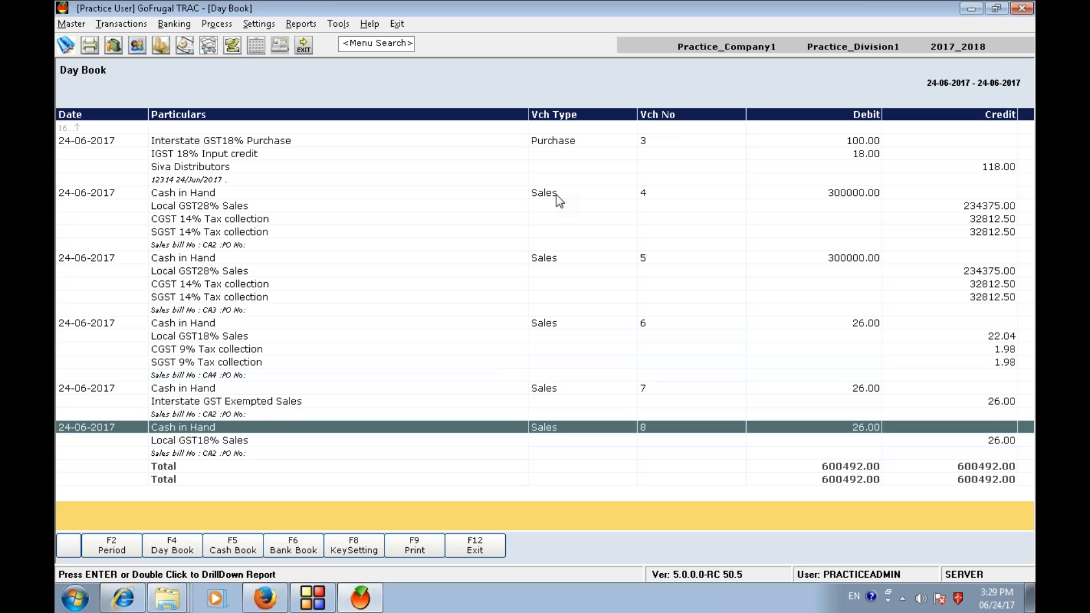
key("Down")
key("Up")
key("Up")
key("Up")
key("Up")
key("Up")
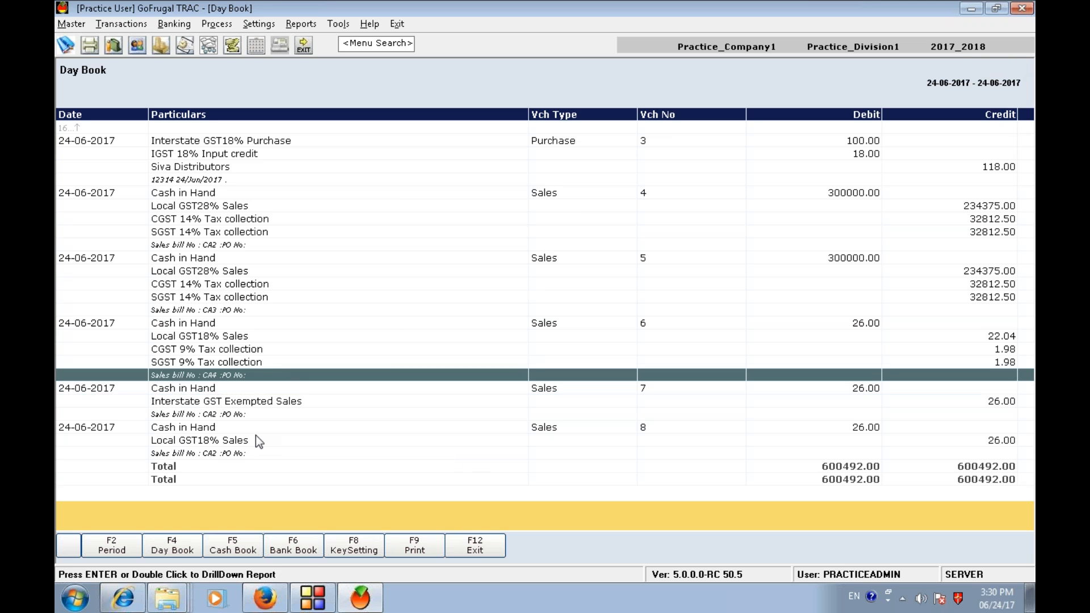
left_click(203, 402)
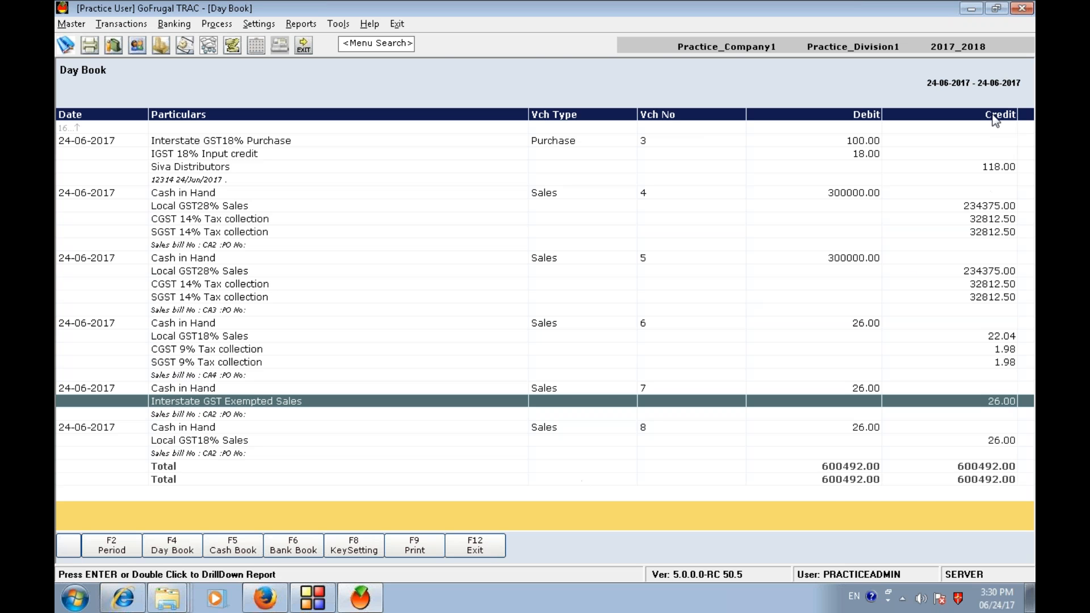
- Switch back to RPOS7, open Customer Master and enter the new customer's name
left_click(318, 597)
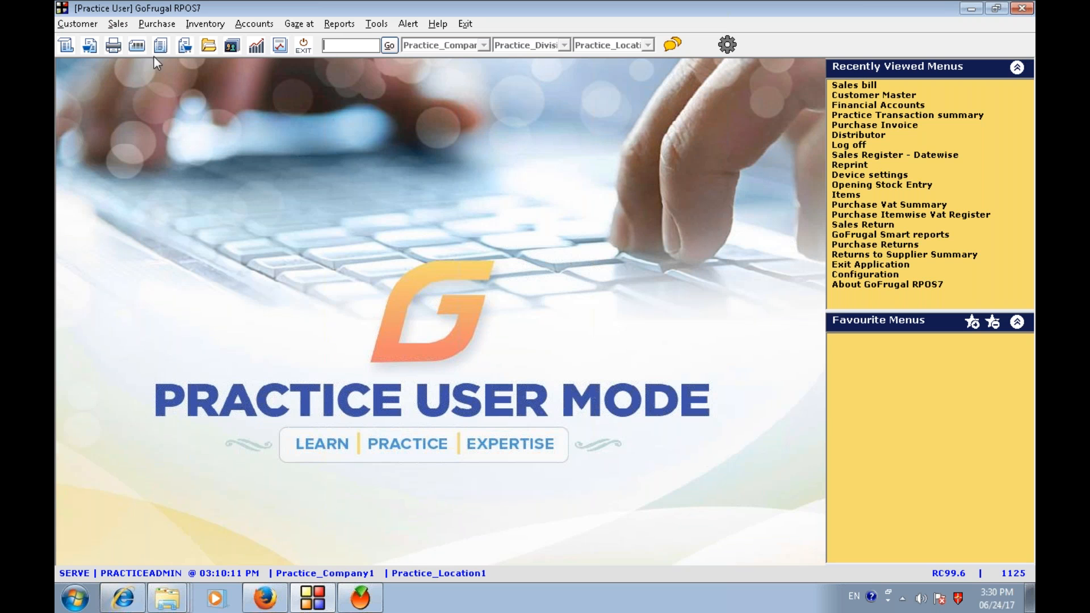
left_click(78, 25)
mouse_move(86, 43)
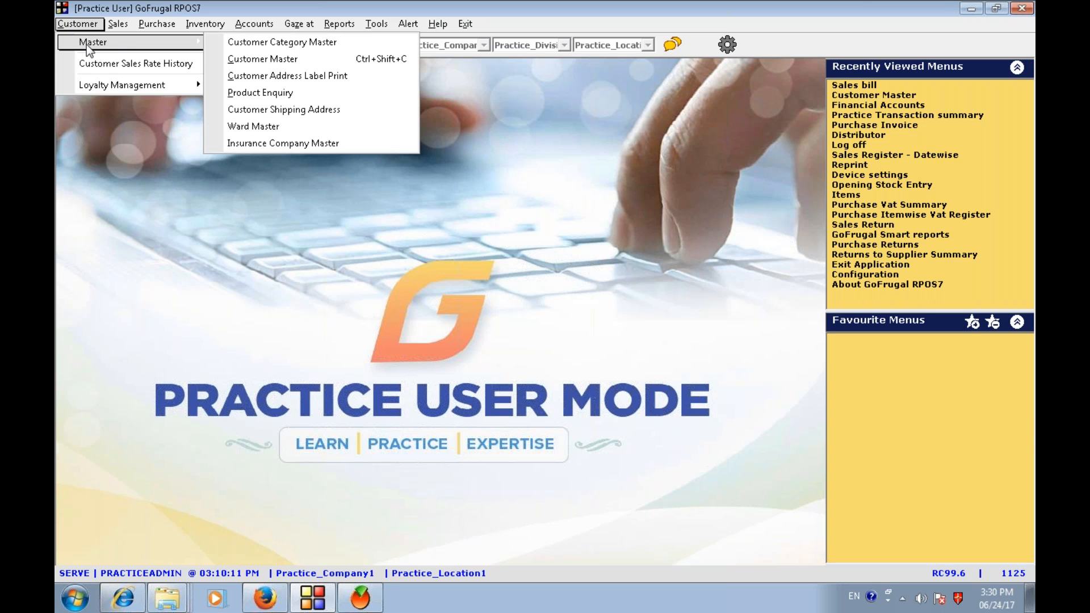
left_click(253, 59)
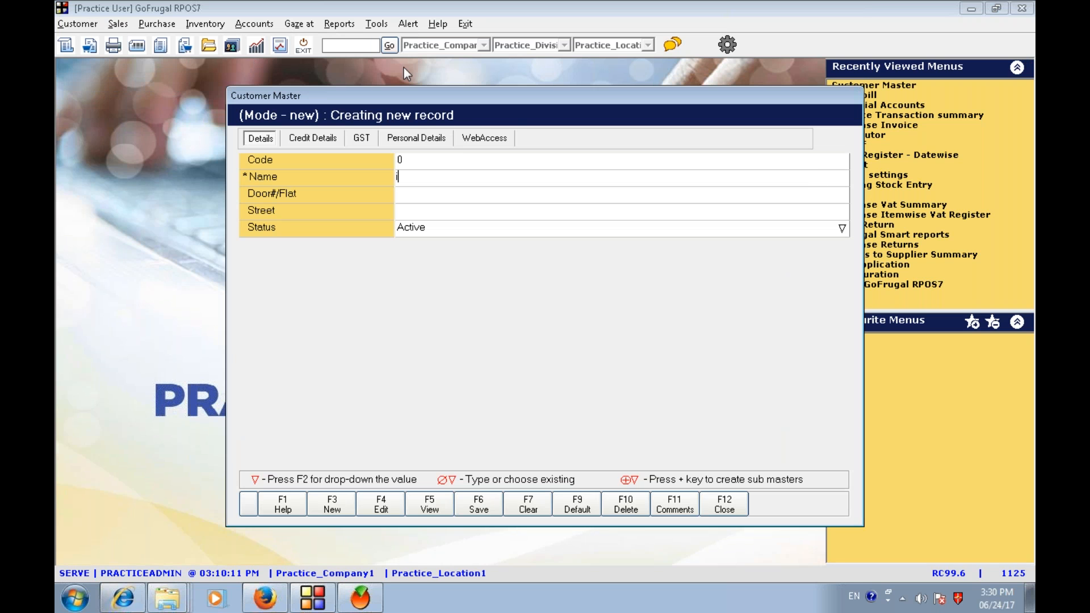
type("imthiyas")
key("Return")
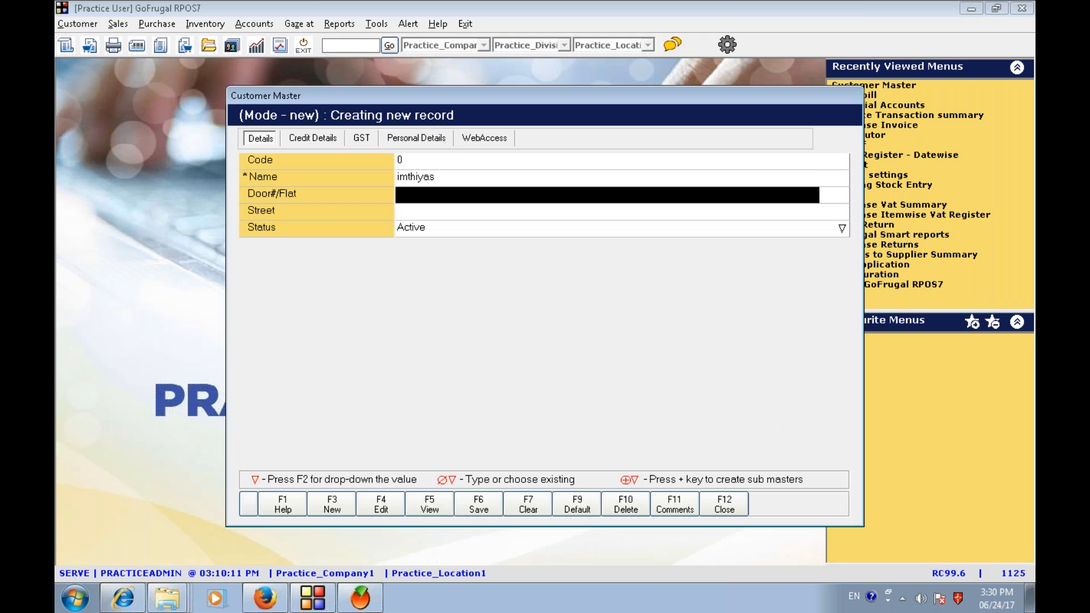
- Set the new customer's GST location type to Inter State and save the customer
left_click(364, 142)
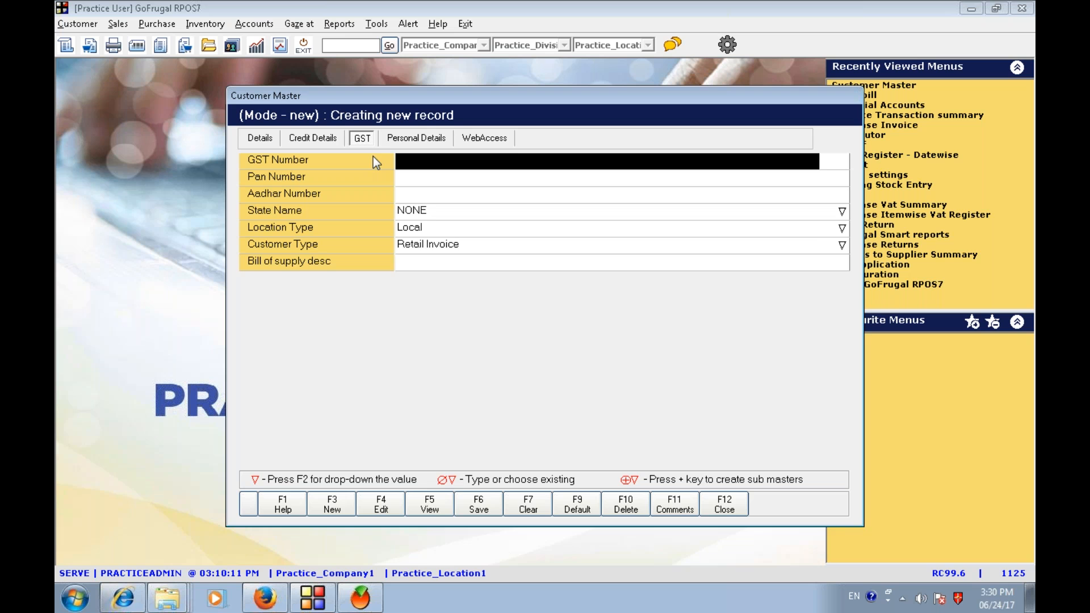
left_click(423, 239)
left_click(423, 229)
key("F2")
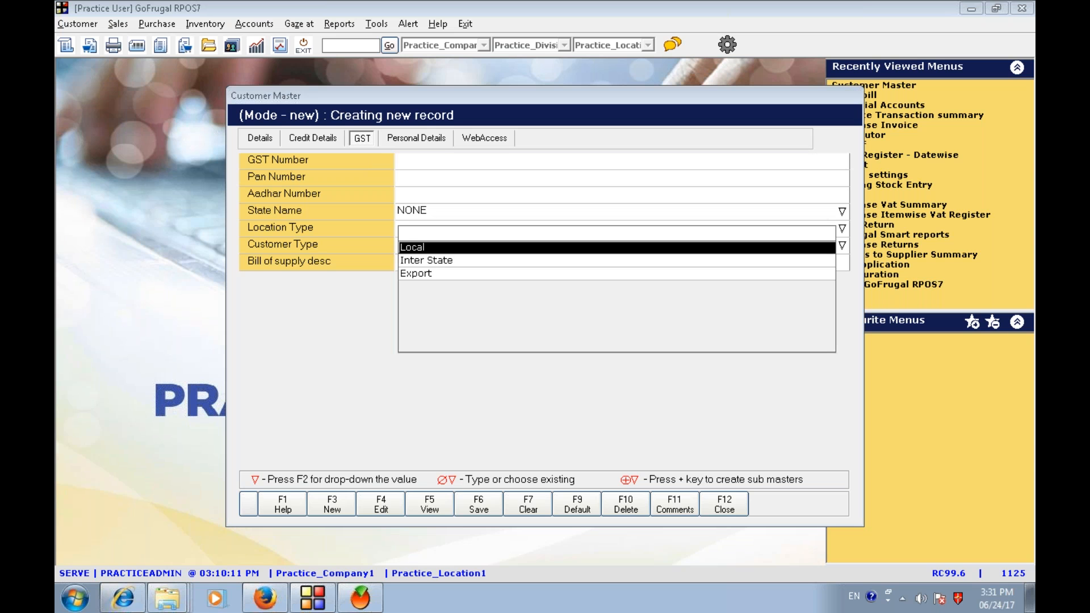
key("Down")
key("Return")
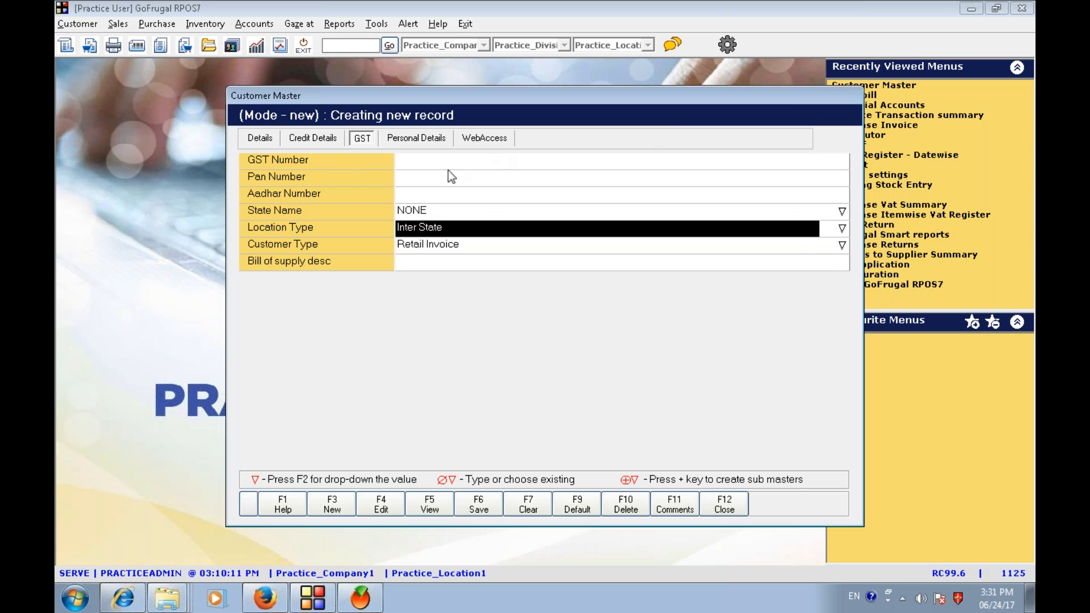
left_click(483, 500)
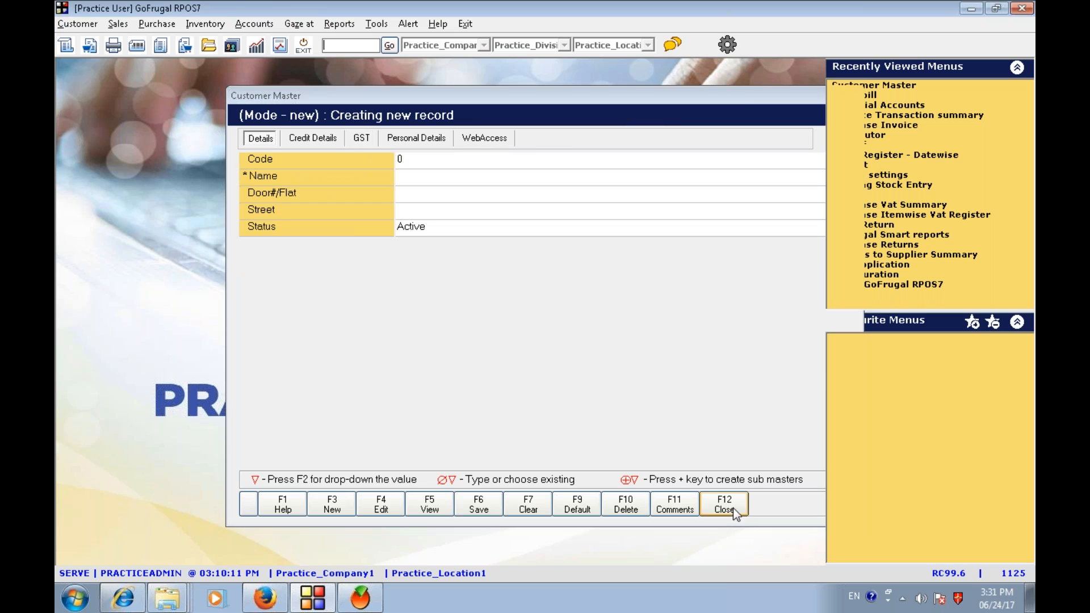
- Close Customer Master and bill the new inter-state customer for 1 COLEMAN TEAMMATE BEVERAGE COOLER 1/2GALLON
left_click(732, 507)
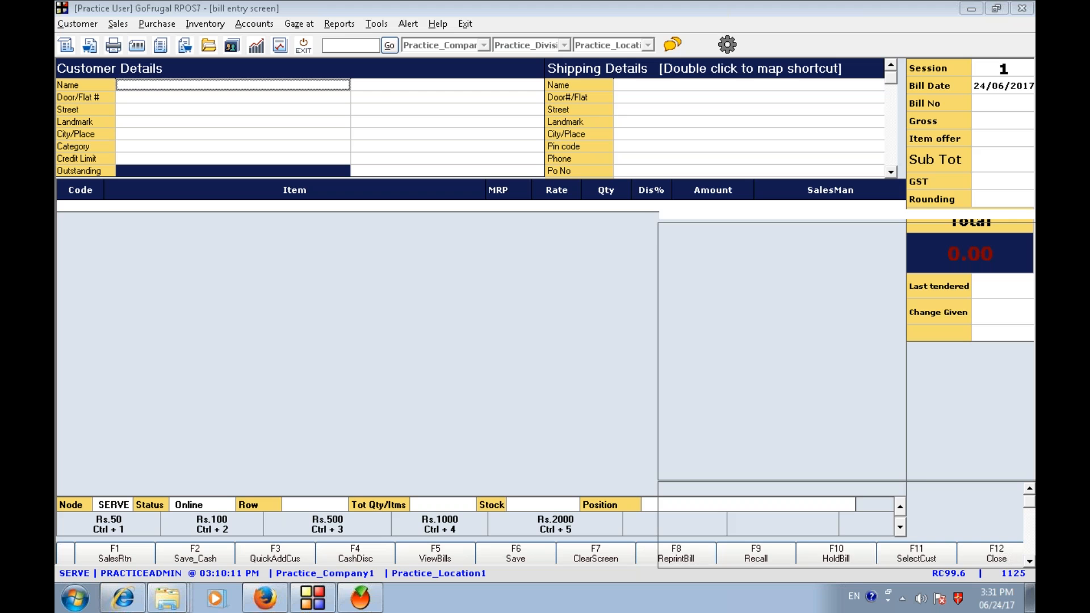
type("imth")
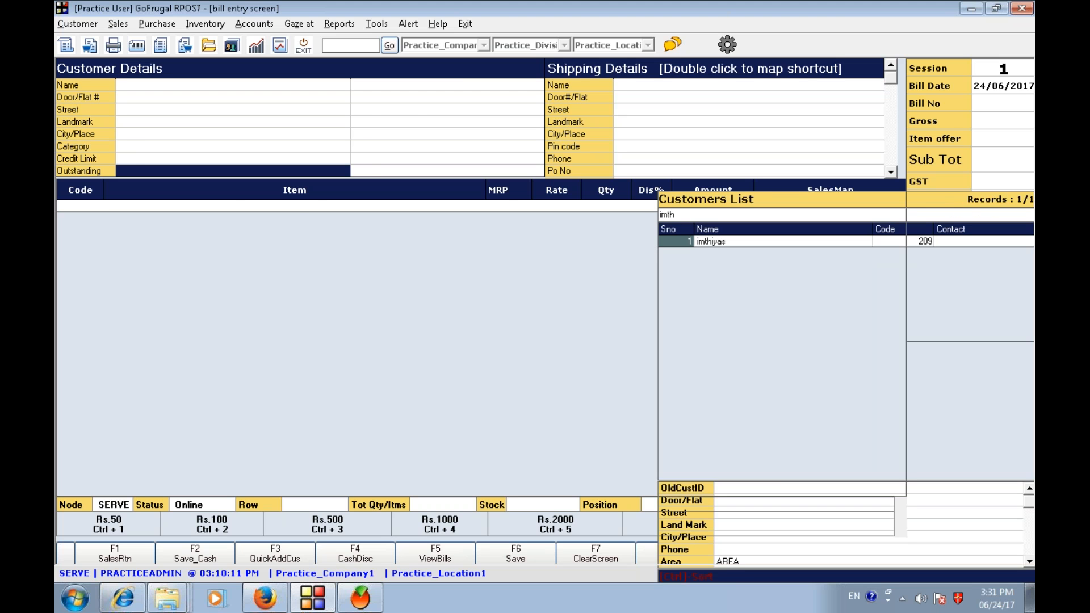
key("Return")
key("Return")
key("Return")
key("Return")
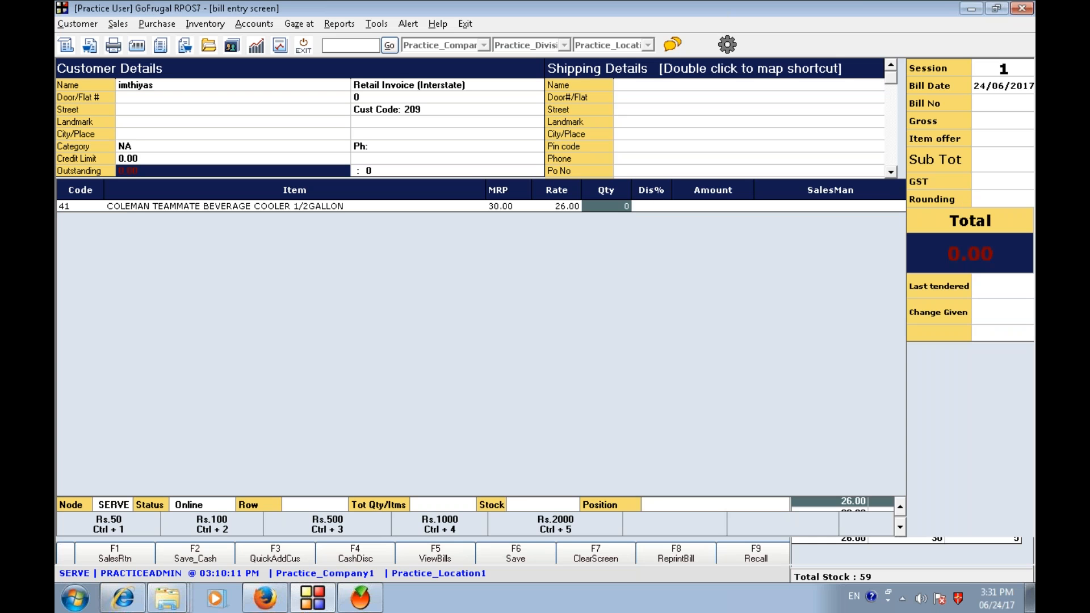
type("1")
key("Return")
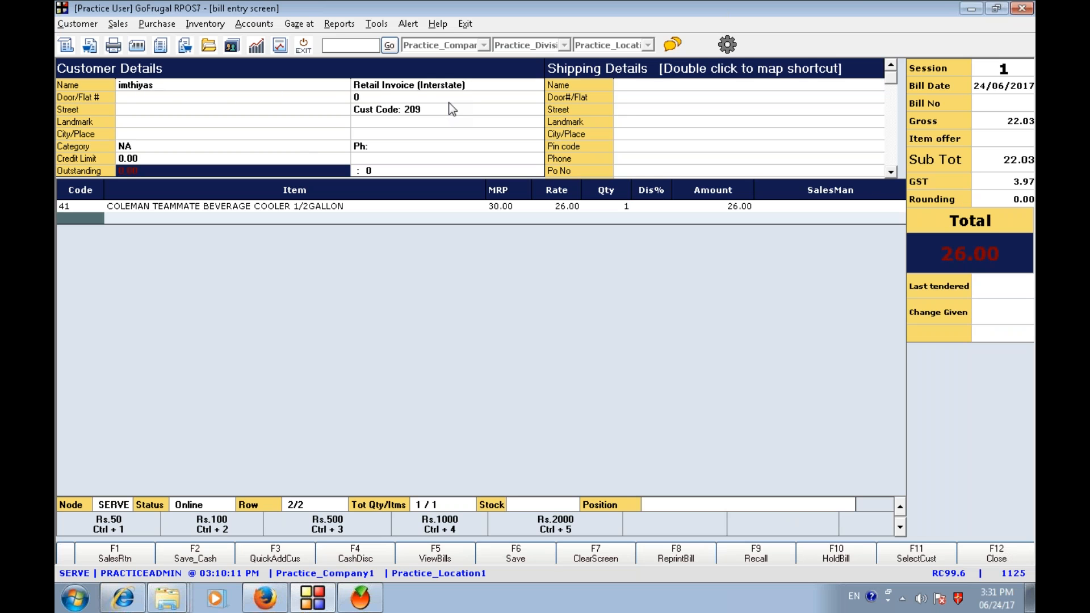
- Save the bill as a cash sale without printing, acknowledge the invoice number and leave the bill screen
key("F6")
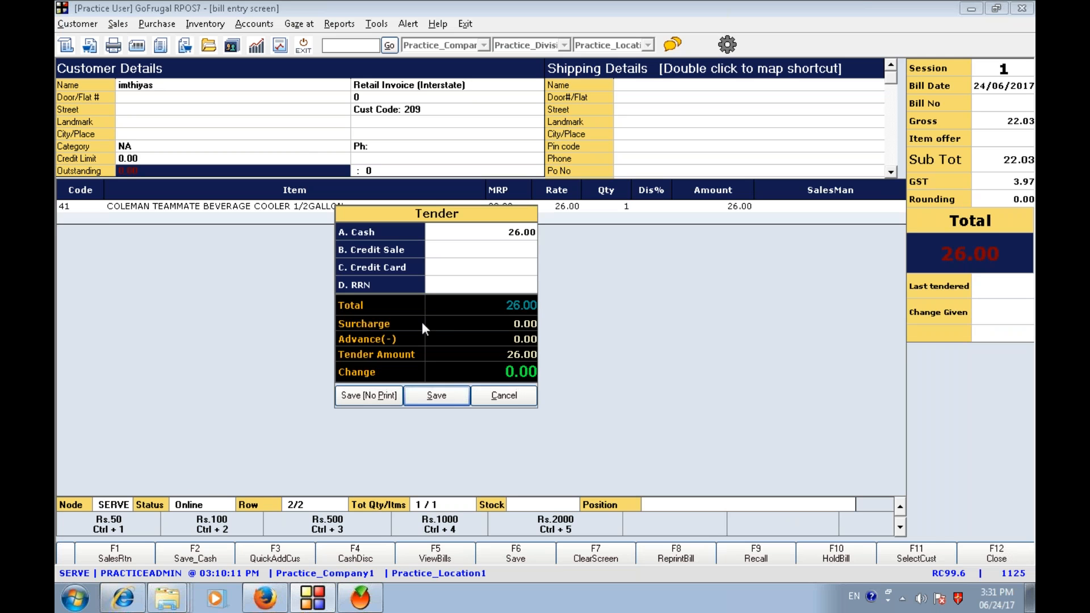
left_click(357, 396)
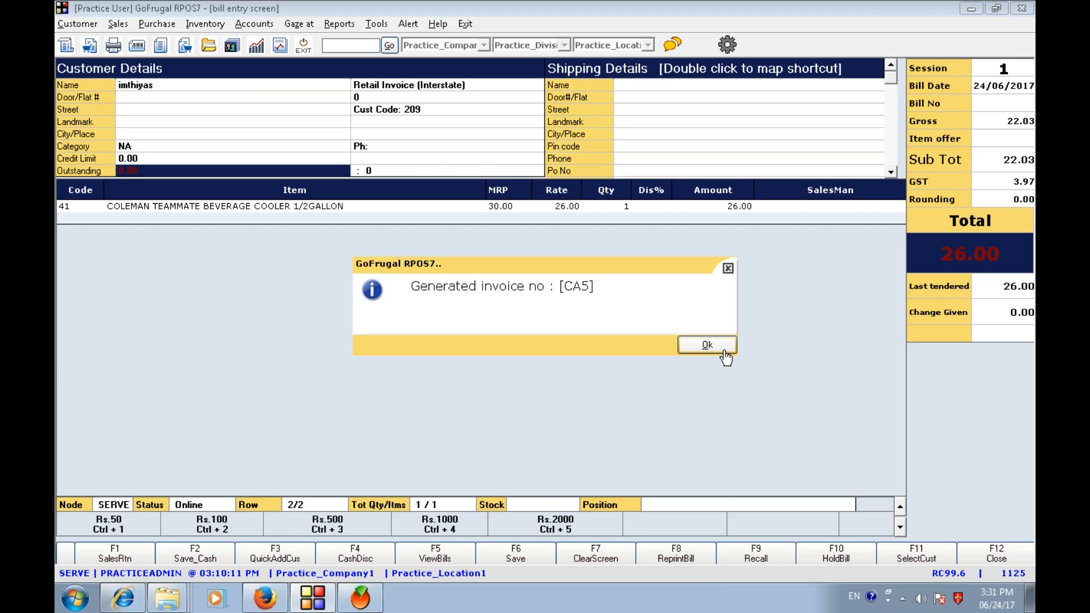
left_click(707, 344)
key("Escape")
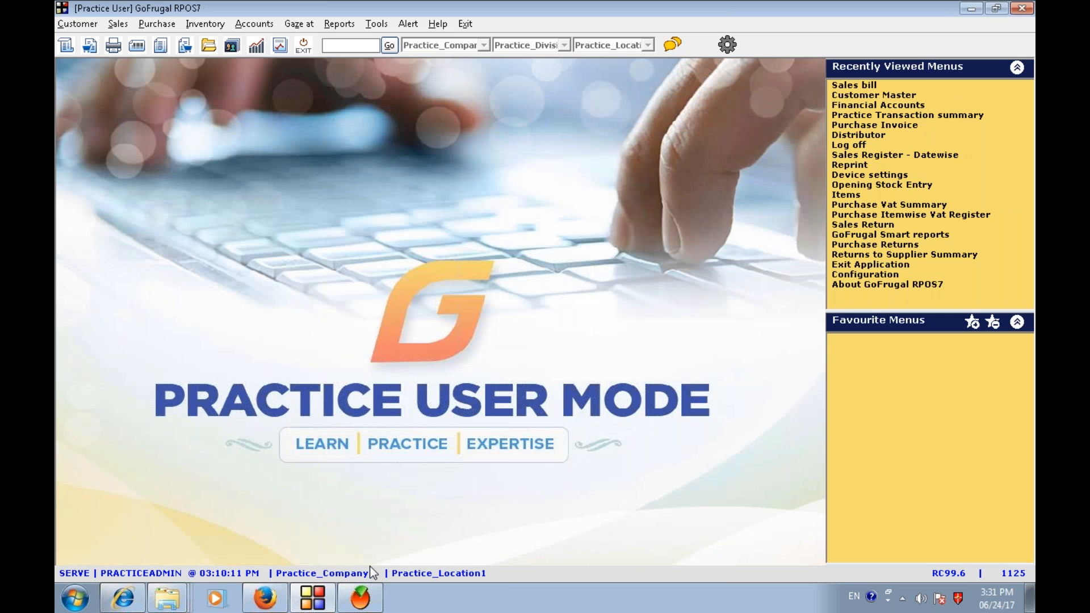
- Switch to GoFrugal TRAC, close the old report and reopen the Day Book from the daily reports
left_click(361, 597)
key("Escape")
left_click(625, 358)
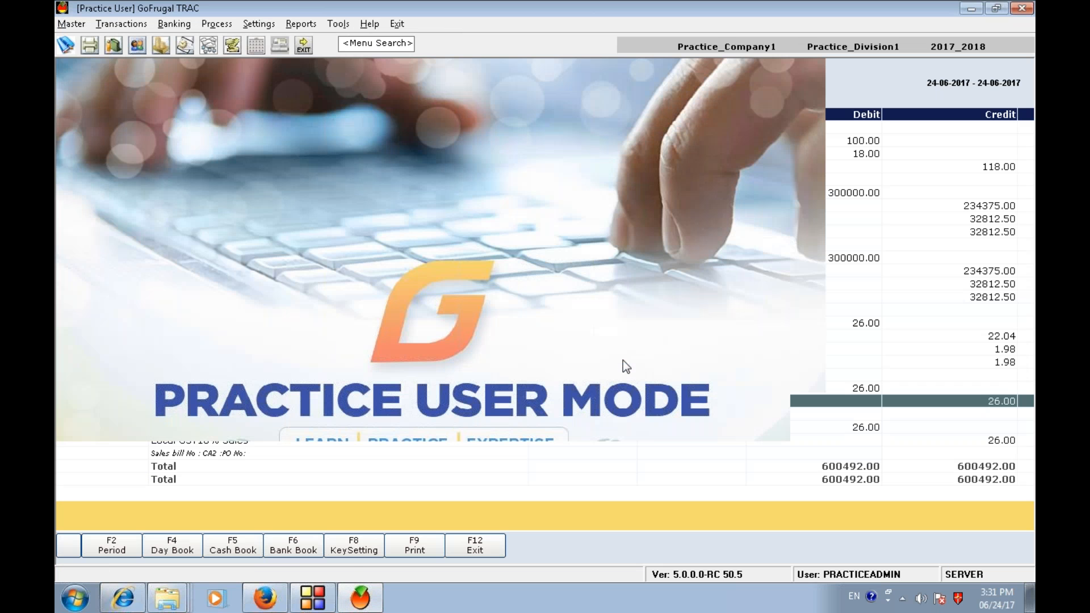
left_click(301, 23)
mouse_move(318, 59)
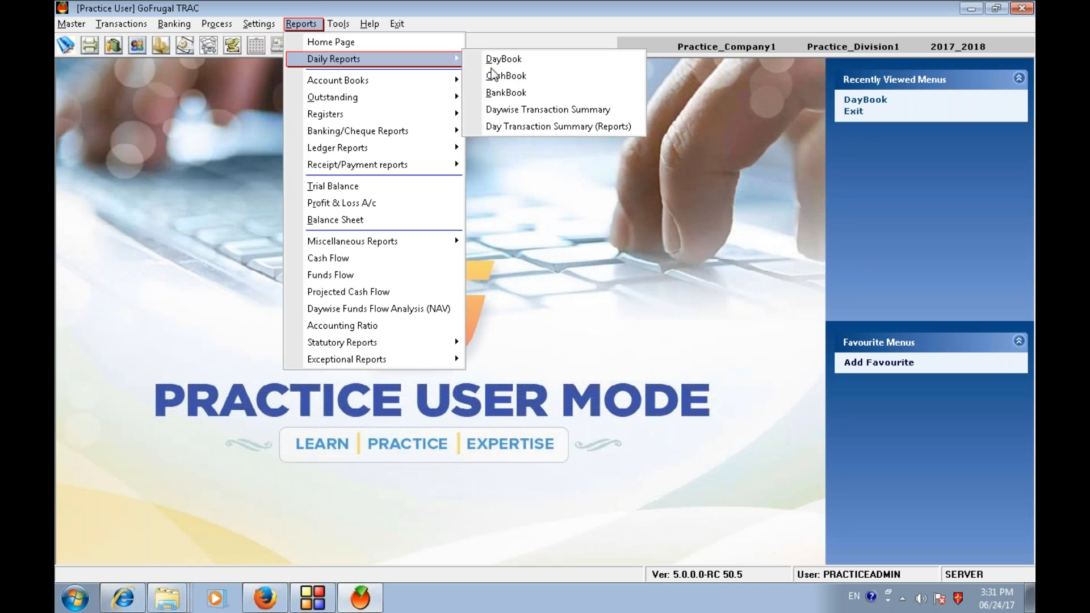
left_click(508, 60)
- Examine the newest sales voucher's ledger lines for the interstate GST sale and its IGST collection
left_click(504, 300)
key("Down")
key("Down")
key("Down")
key("Down")
key("Down")
key("Down")
key("Down")
key("Down")
key("Down")
key("Down")
key("Down")
key("Down")
key("Down")
key("Down")
key("Down")
key("Down")
key("Down")
key("Down")
key("Down")
key("Down")
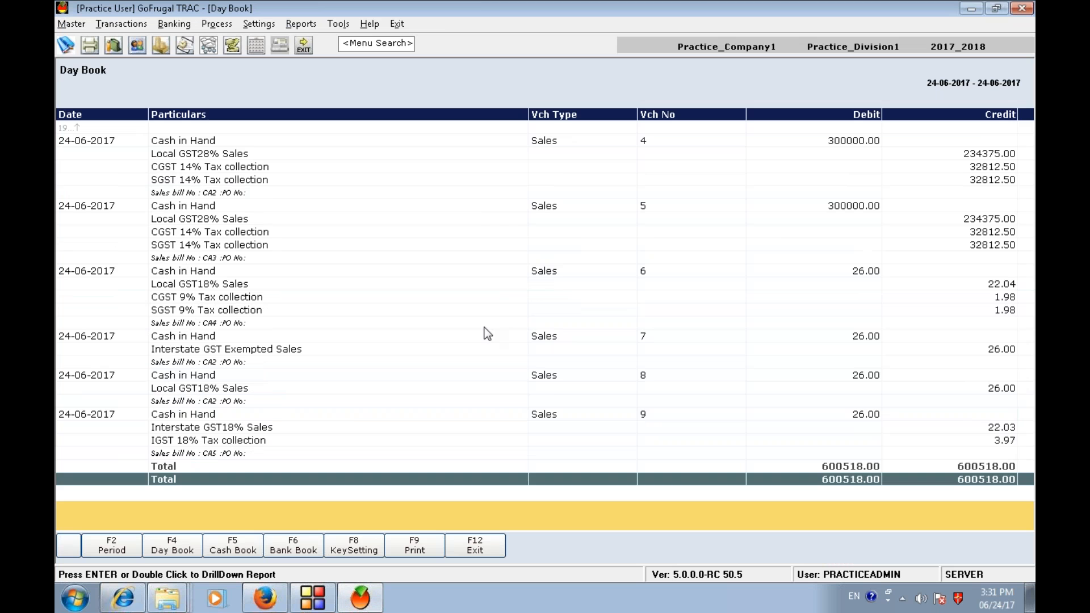
left_click(220, 417)
left_click(220, 430)
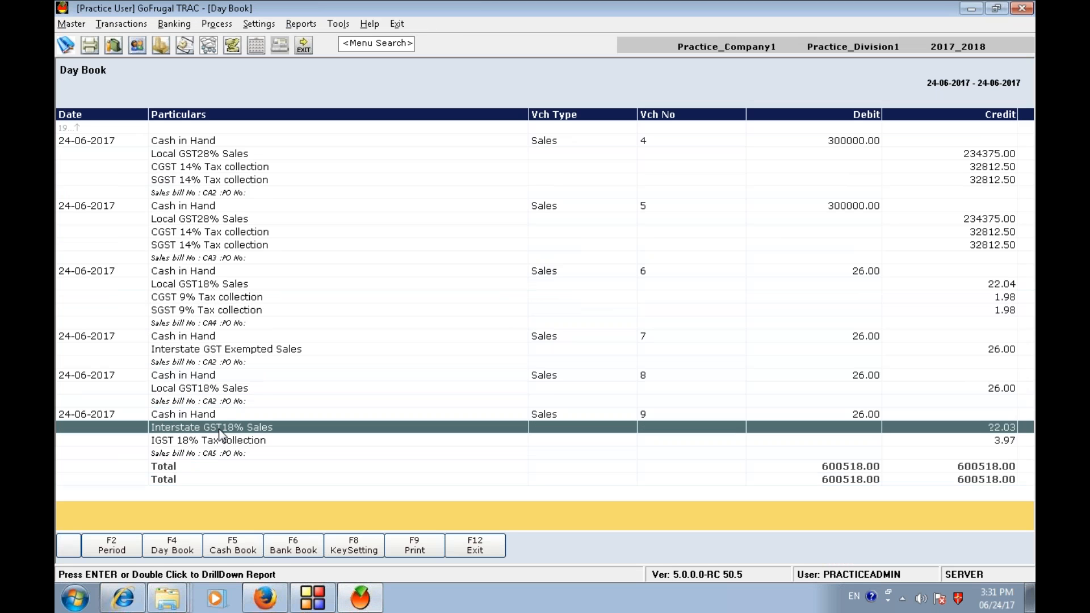
left_click(181, 445)
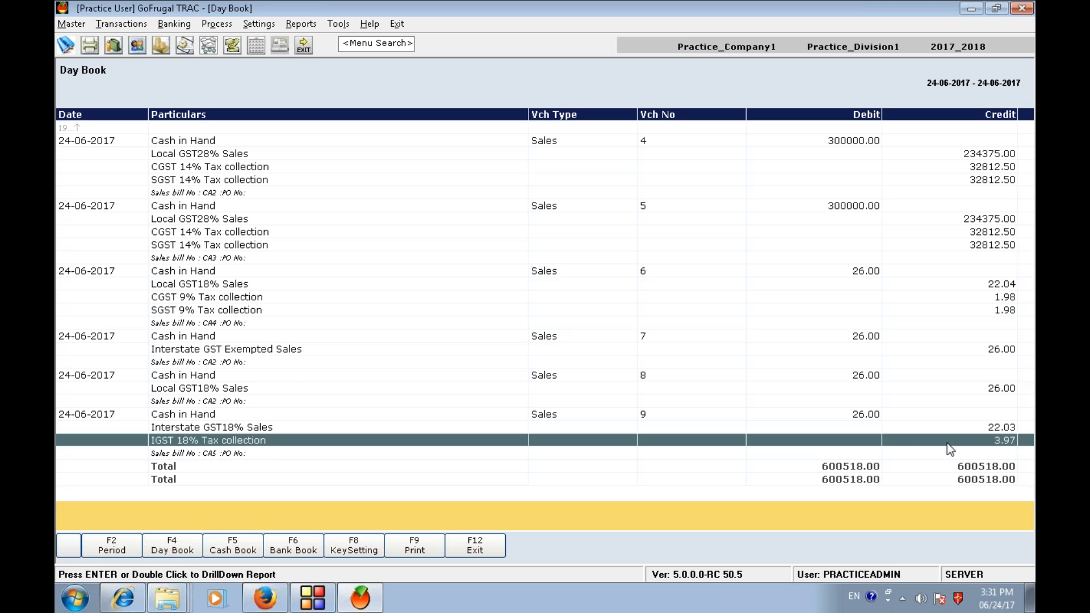
- Close the Day Book and minimize the remote desktop session
key("Escape")
left_click(625, 356)
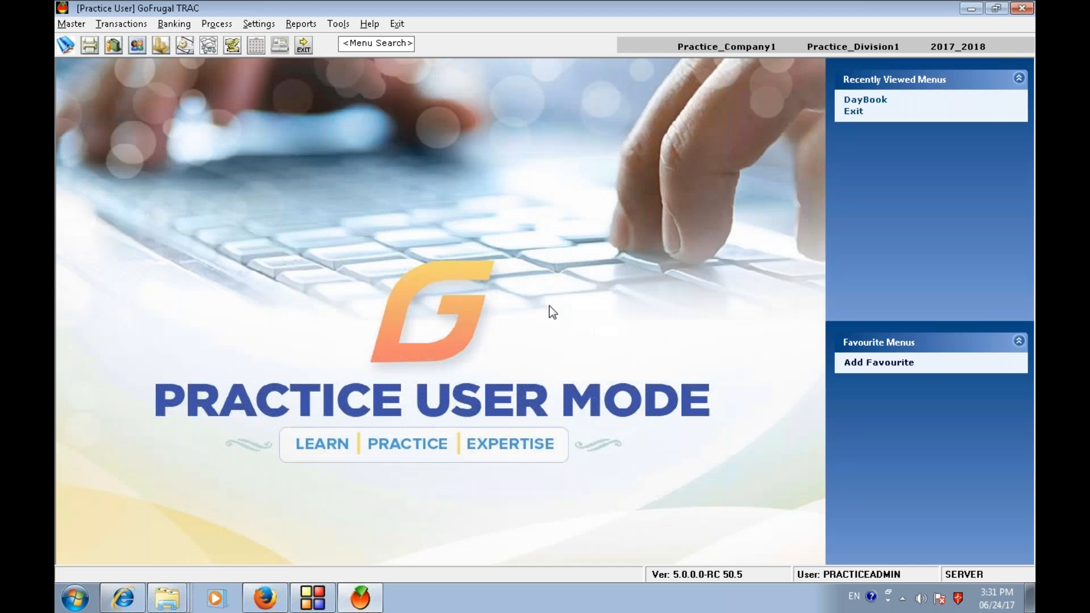
mouse_move(618, 1)
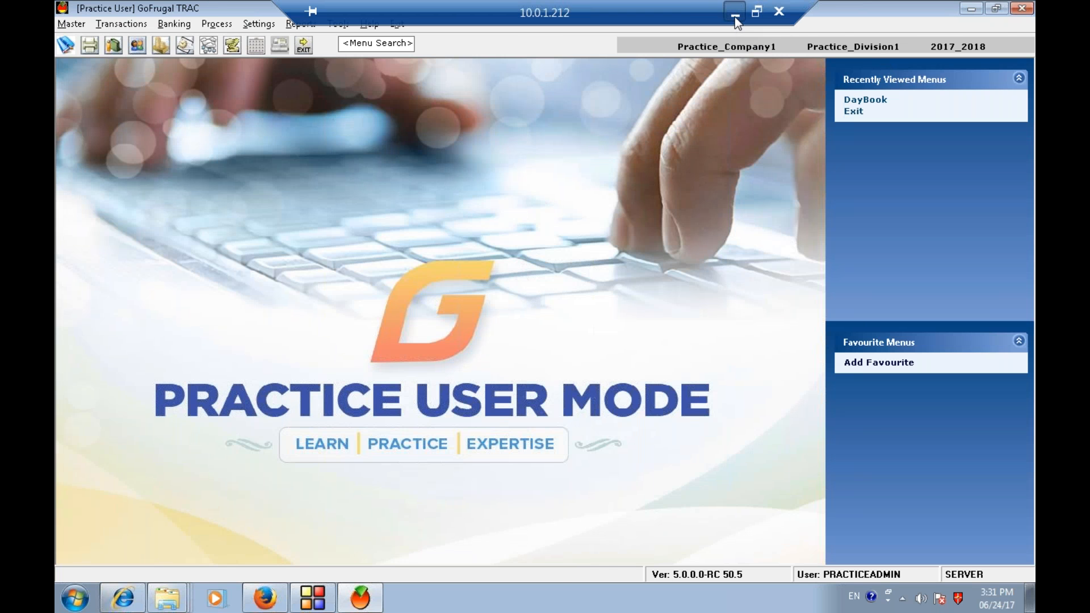
left_click(734, 13)
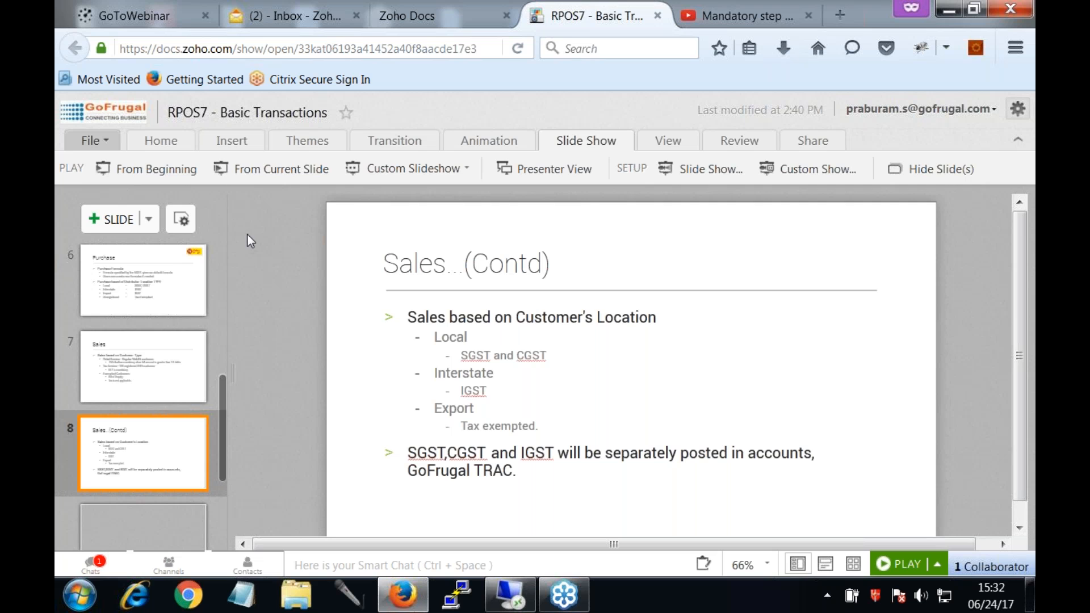
- Play the presentation from the current slide and advance to the Sales Return slide
left_click(278, 169)
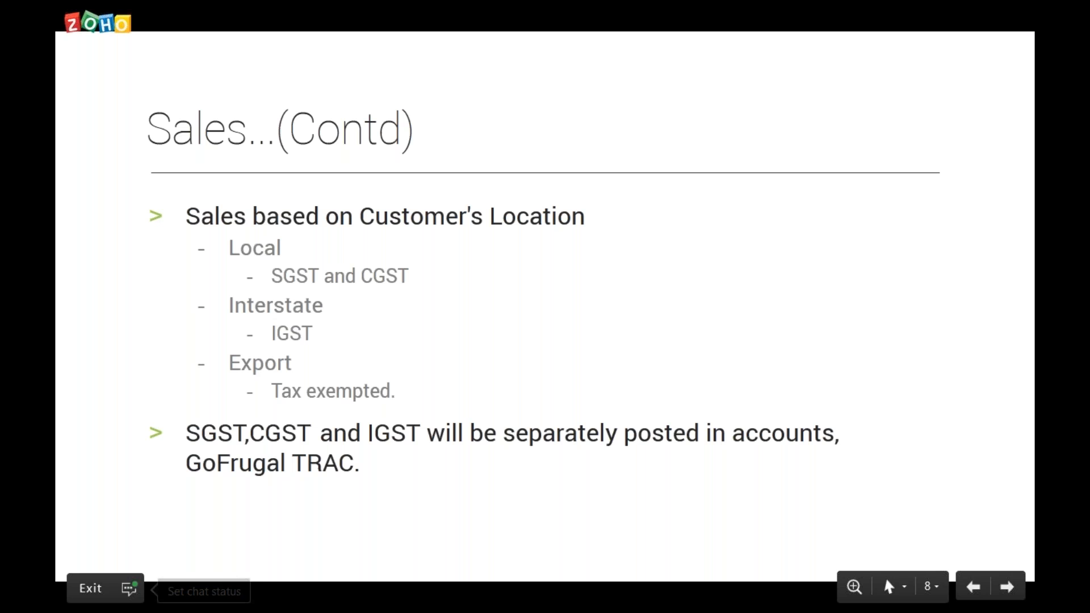
key("Right")
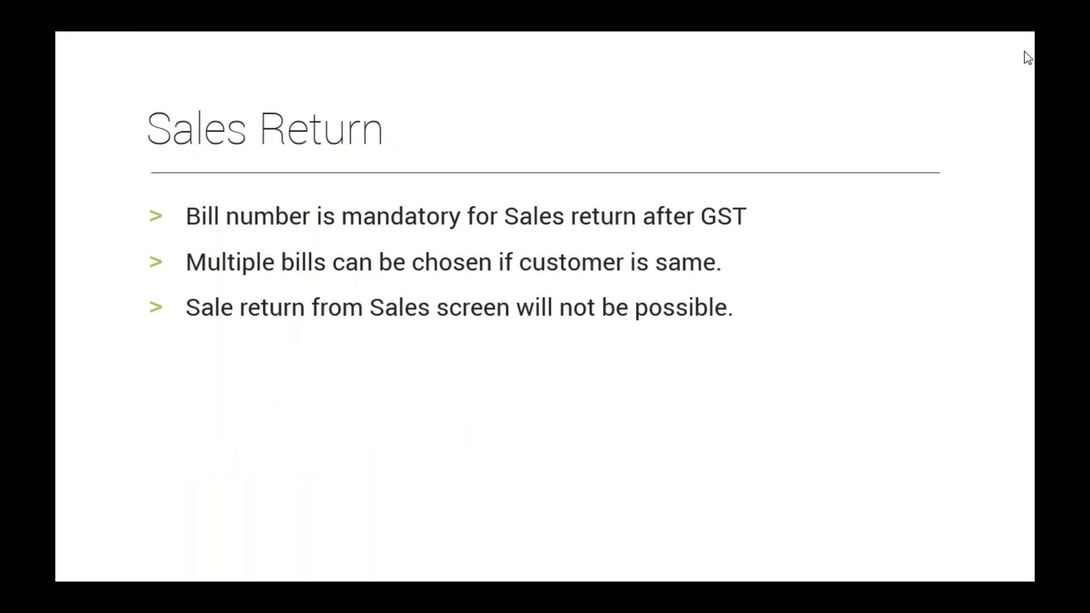